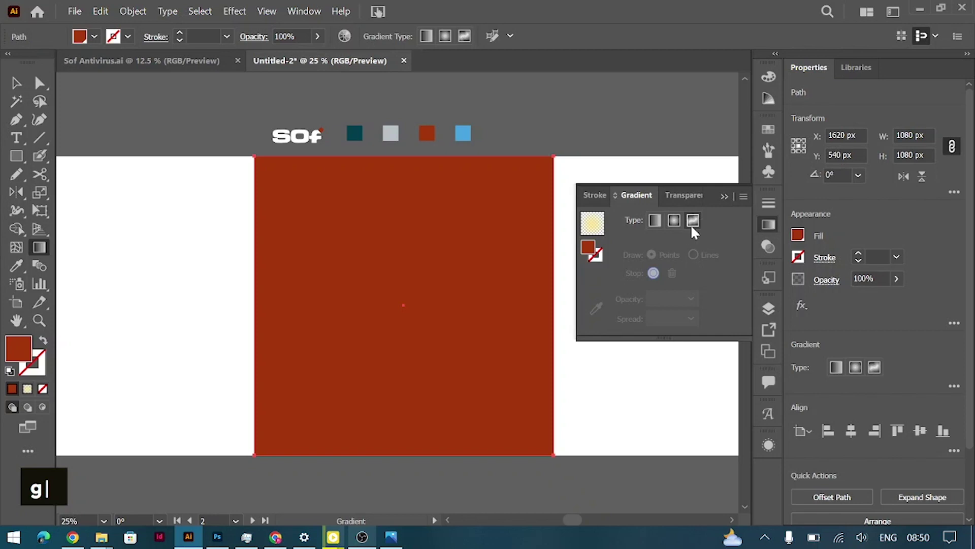
Apply a freeform gradient to the square and recolor all four color points with the red-brown swatch above it.
{"action": "left_click", "coordinate": [693, 221]}
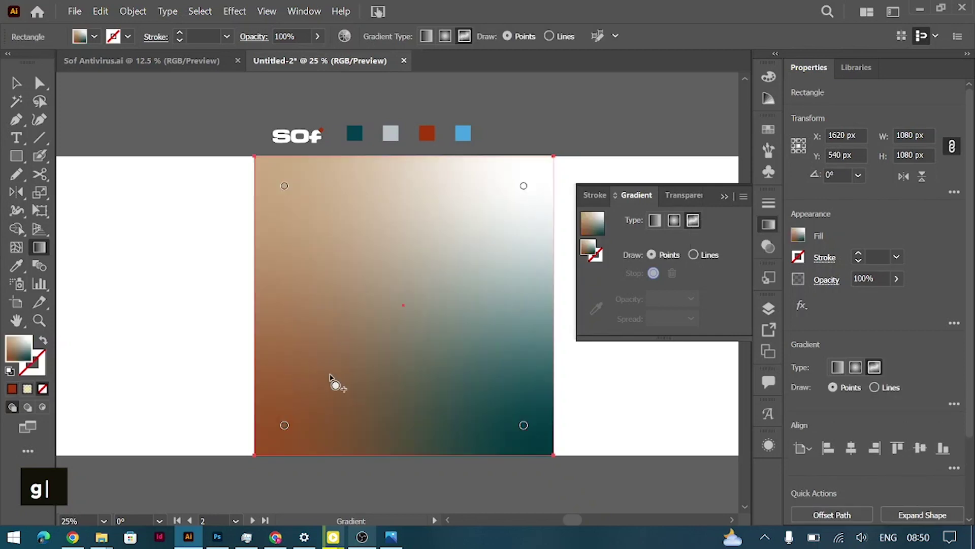
{"action": "left_click_drag", "start_coordinate": [285, 425], "coordinate": [320, 363]}
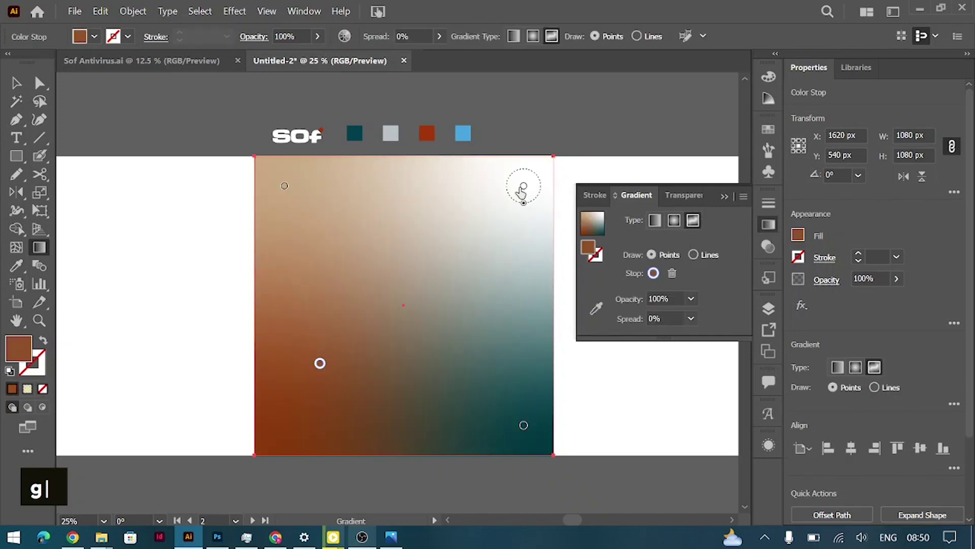
{"action": "left_click", "coordinate": [524, 186]}
{"action": "left_click", "coordinate": [596, 308]}
{"action": "left_click", "coordinate": [427, 133]}
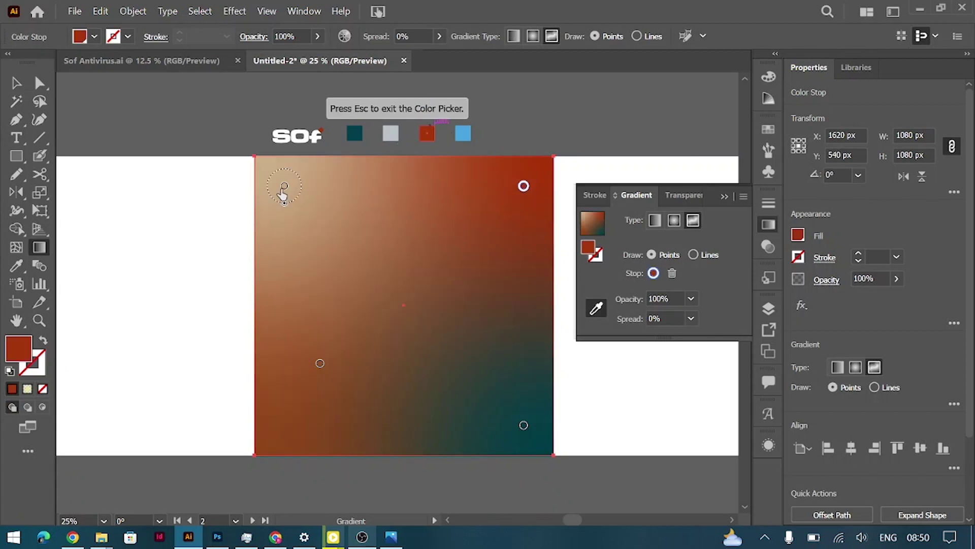
{"action": "left_click", "coordinate": [284, 186]}
{"action": "left_click", "coordinate": [426, 131]}
{"action": "left_click", "coordinate": [524, 426]}
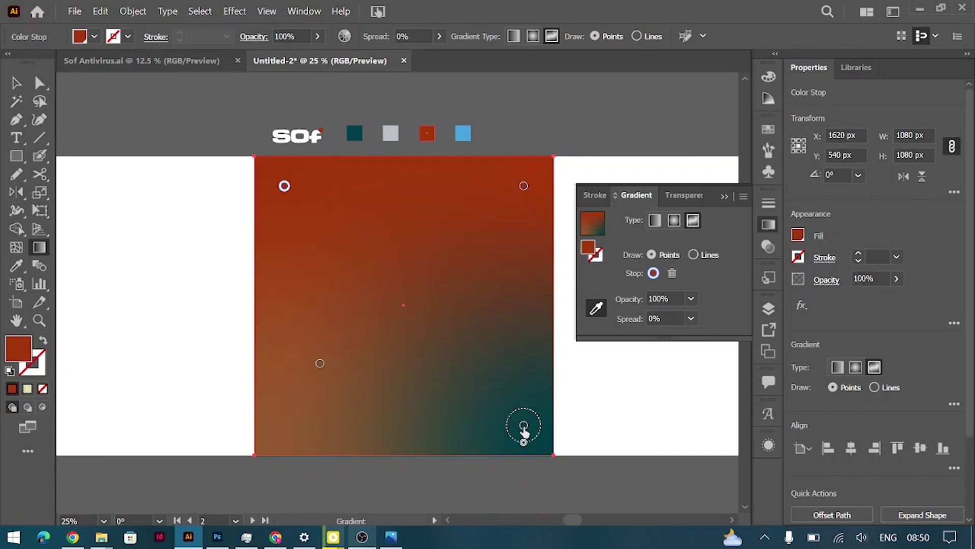
{"action": "left_click", "coordinate": [427, 133]}
{"action": "left_click", "coordinate": [320, 363]}
{"action": "left_click", "coordinate": [427, 133]}
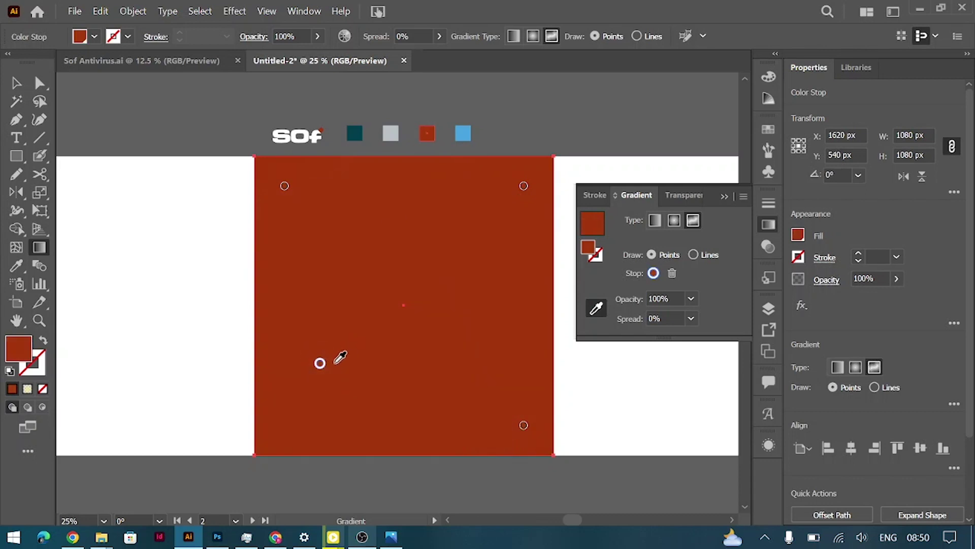
Darken the lower-left color point to about 52% brightness in HSB and set the upper-right point to 100% saturation and about 72% brightness.
{"action": "double_click", "coordinate": [320, 363]}
{"action": "left_click", "coordinate": [319, 178]}
{"action": "left_click", "coordinate": [358, 213]}
{"action": "left_click_drag", "start_coordinate": [242, 277], "coordinate": [234, 278]}
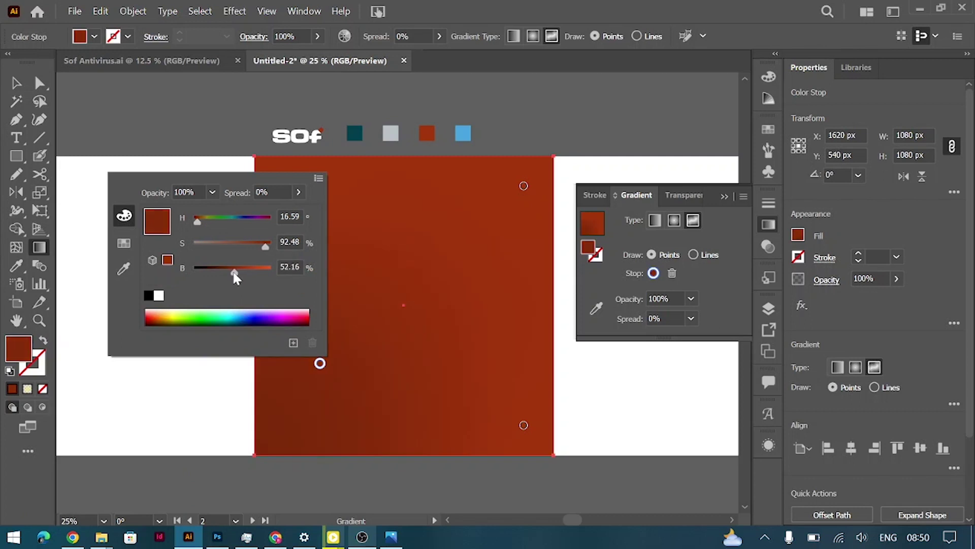
{"action": "left_click", "coordinate": [523, 186]}
{"action": "double_click", "coordinate": [524, 186]}
{"action": "mouse_move", "coordinate": [440, 299]}
{"action": "left_mouse_down"}
{"action": "mouse_move", "coordinate": [457, 289]}
{"action": "mouse_move", "coordinate": [453, 302]}
{"action": "mouse_move", "coordinate": [477, 275]}
{"action": "mouse_move", "coordinate": [458, 296]}
{"action": "left_mouse_up"}
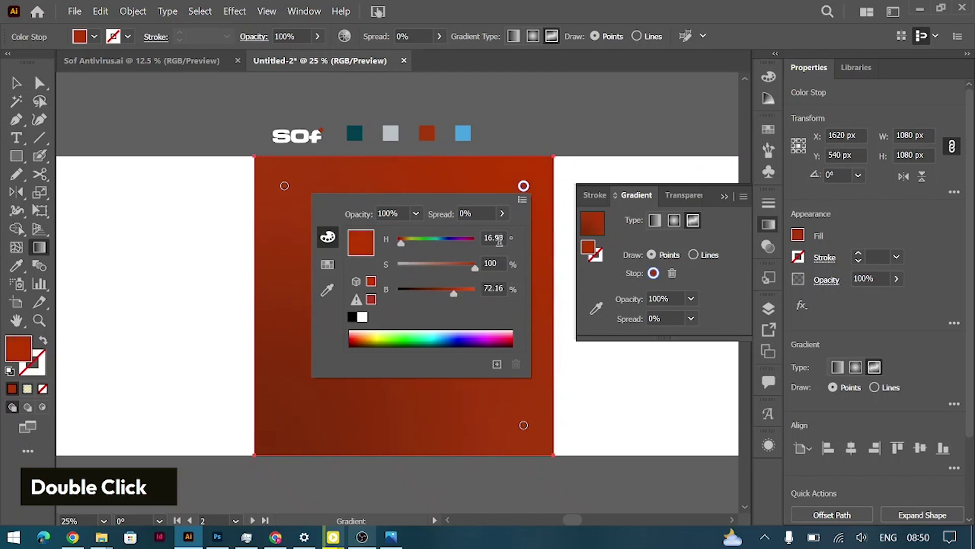
Move the gradient's color points to new positions, bringing the upper-right, lower-right and upper-left ones inward from the square's corners.
{"action": "left_click_drag", "start_coordinate": [524, 186], "coordinate": [491, 228]}
{"action": "left_click_drag", "start_coordinate": [319, 366], "coordinate": [326, 408]}
{"action": "left_click", "coordinate": [523, 429]}
{"action": "left_click_drag", "start_coordinate": [522, 430], "coordinate": [488, 390]}
{"action": "left_click_drag", "start_coordinate": [285, 187], "coordinate": [315, 209]}
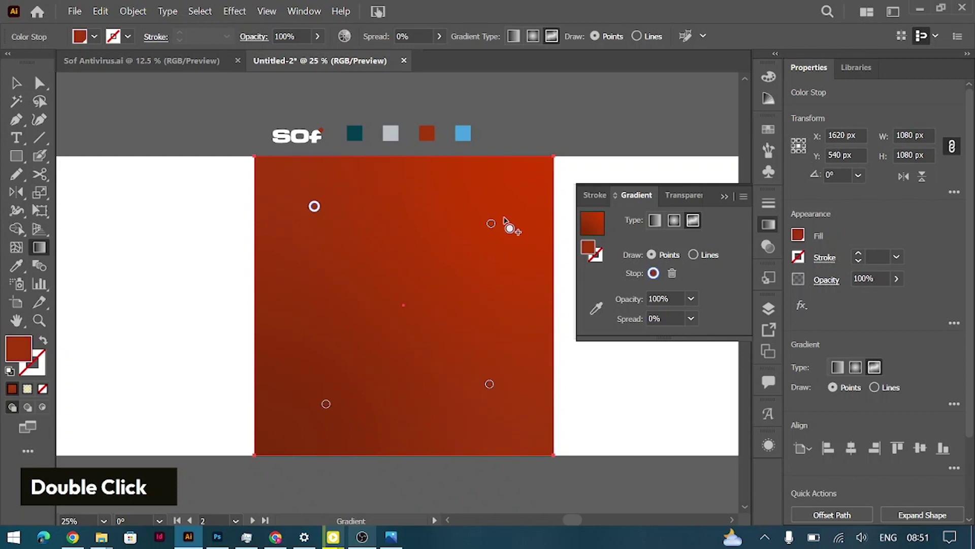
Recolor the upper-right gradient point in HSB to orange, with hue about 24°, saturation 100% and brightness about 81%.
{"action": "double_click", "coordinate": [490, 223]}
{"action": "left_click", "coordinate": [489, 238]}
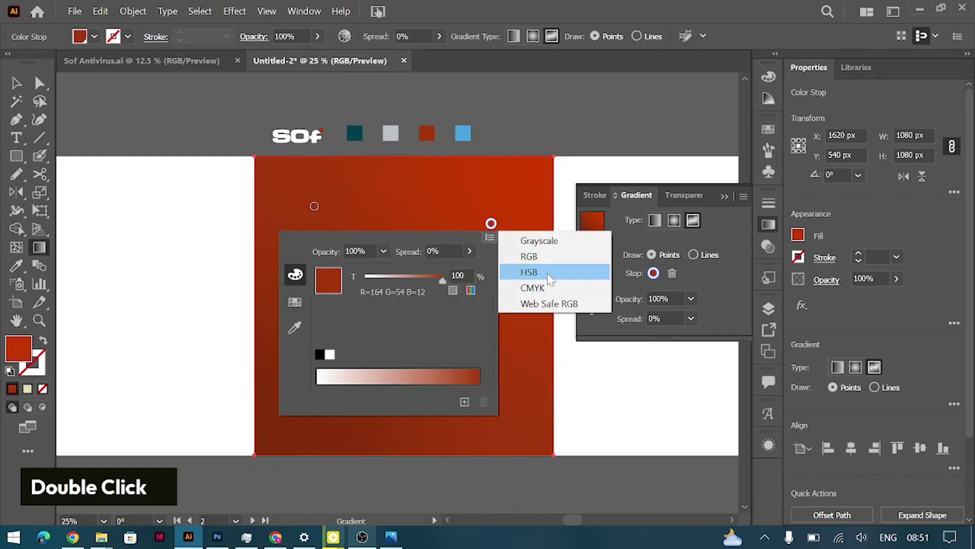
{"action": "left_click", "coordinate": [530, 273]}
{"action": "left_click_drag", "start_coordinate": [439, 306], "coordinate": [421, 331]}
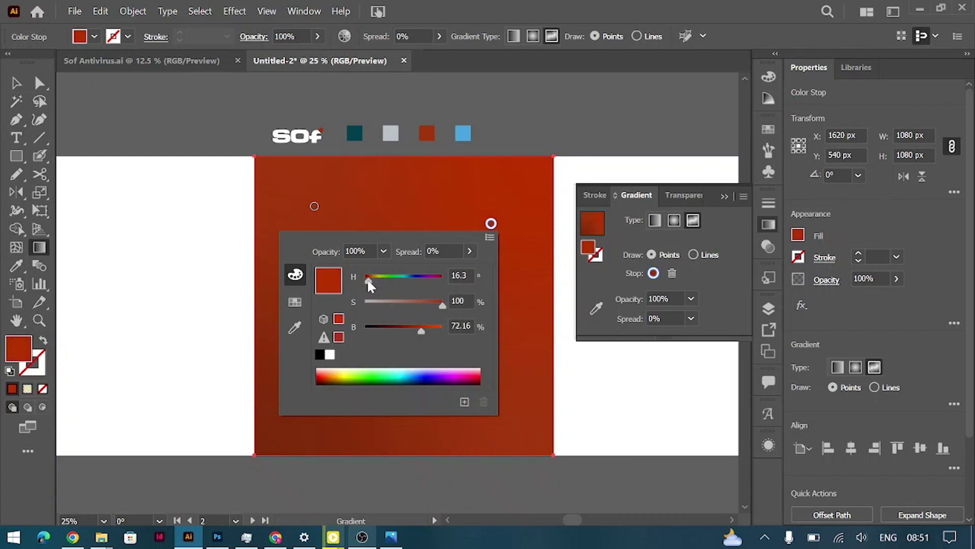
{"action": "left_click_drag", "start_coordinate": [370, 286], "coordinate": [372, 286]}
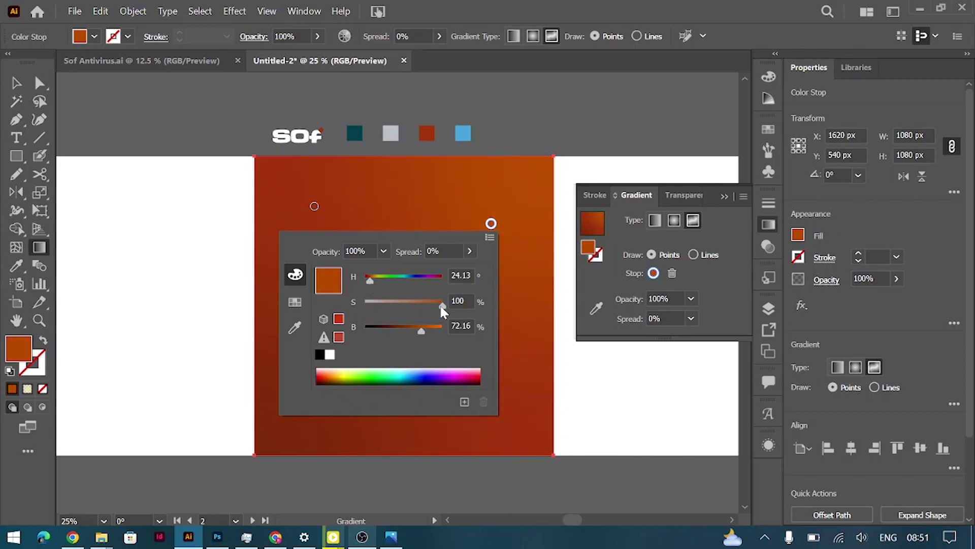
{"action": "left_click", "coordinate": [489, 237]}
{"action": "left_click", "coordinate": [521, 255]}
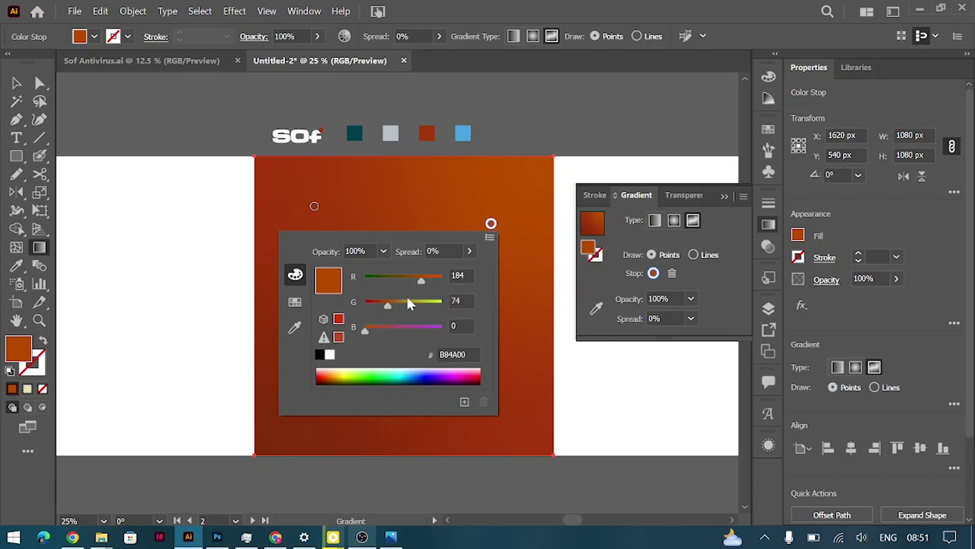
{"action": "left_click", "coordinate": [489, 238]}
{"action": "left_click", "coordinate": [553, 269]}
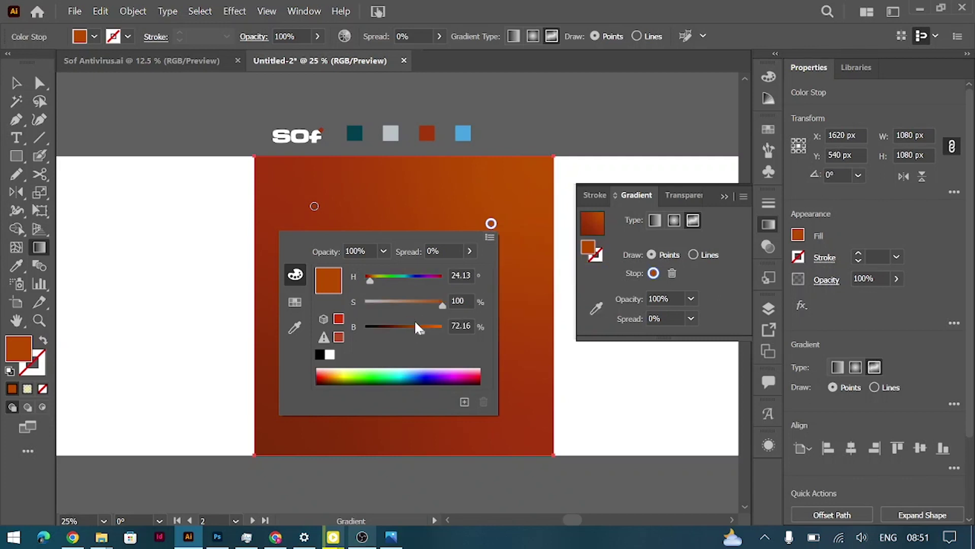
{"action": "left_click_drag", "start_coordinate": [421, 331], "coordinate": [428, 333]}
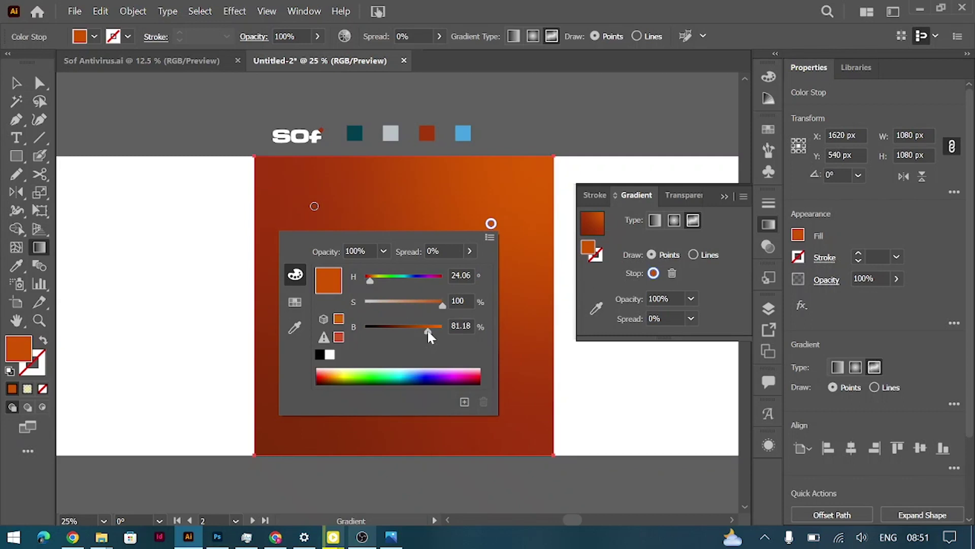
Set the lower-left point to hue about 24° and brightness 69%, and brighten the upper-right point further and move it slightly toward the center.
{"action": "double_click", "coordinate": [326, 404]}
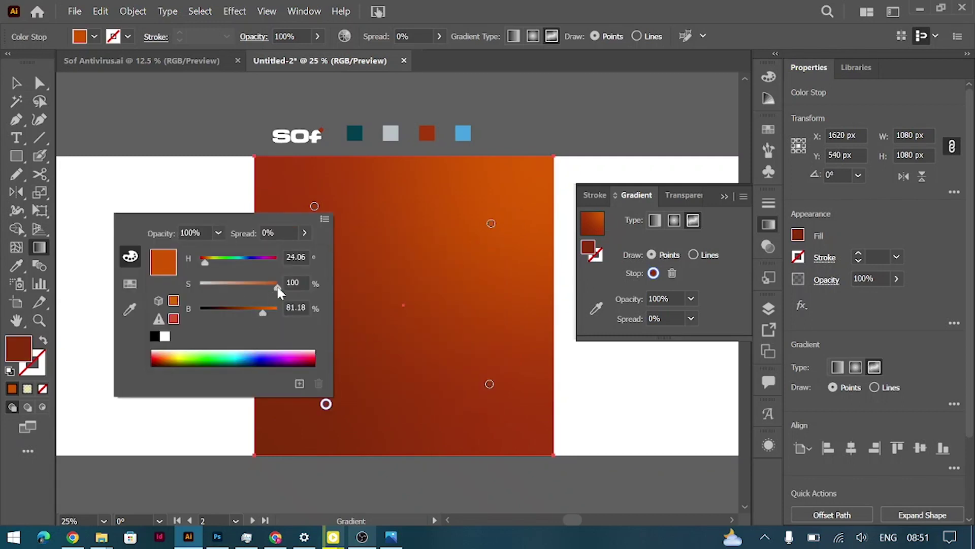
{"action": "left_click_drag", "start_coordinate": [264, 318], "coordinate": [253, 318]}
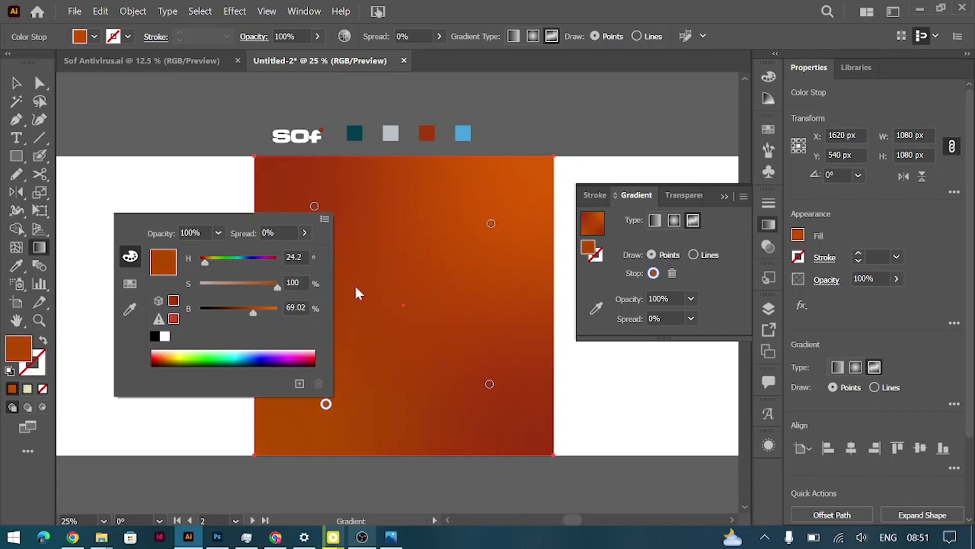
{"action": "left_click", "coordinate": [491, 224]}
{"action": "double_click", "coordinate": [491, 224]}
{"action": "left_click_drag", "start_coordinate": [420, 331], "coordinate": [432, 332]}
{"action": "left_click", "coordinate": [692, 2]}
{"action": "left_click_drag", "start_coordinate": [489, 225], "coordinate": [475, 245]}
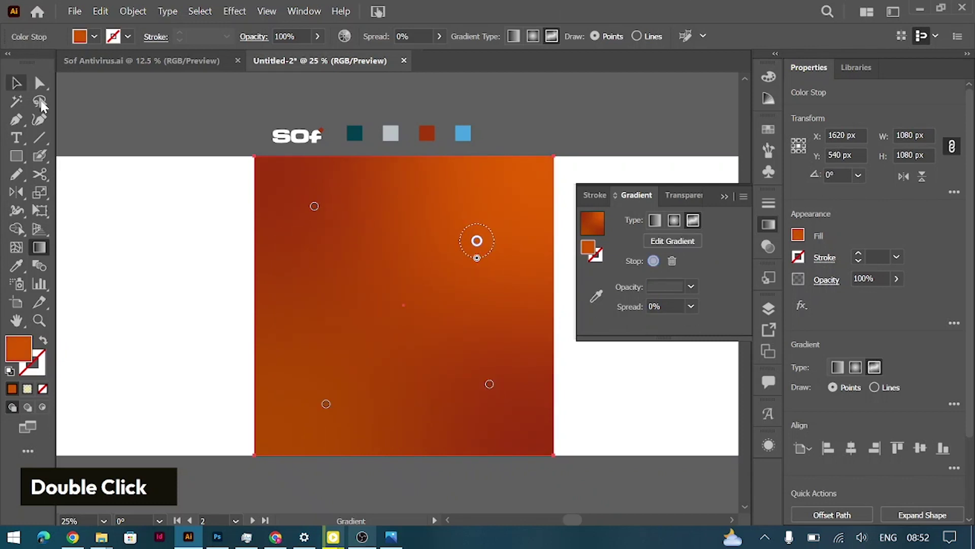
{"action": "left_click", "coordinate": [624, 233]}
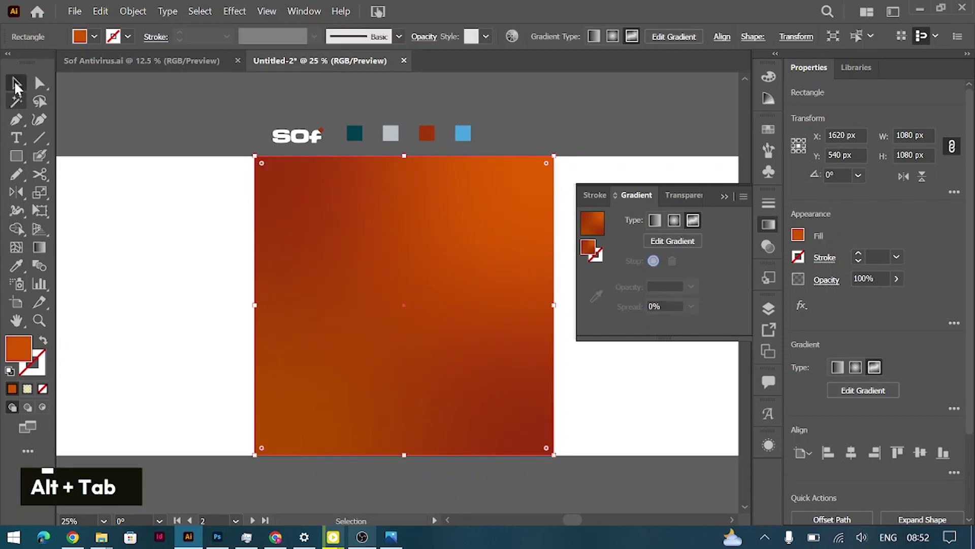
Place the photo of the mother and baby in the document and scale it down proportionally over the gradient square.
{"action": "key", "text": "alt+Tab"}
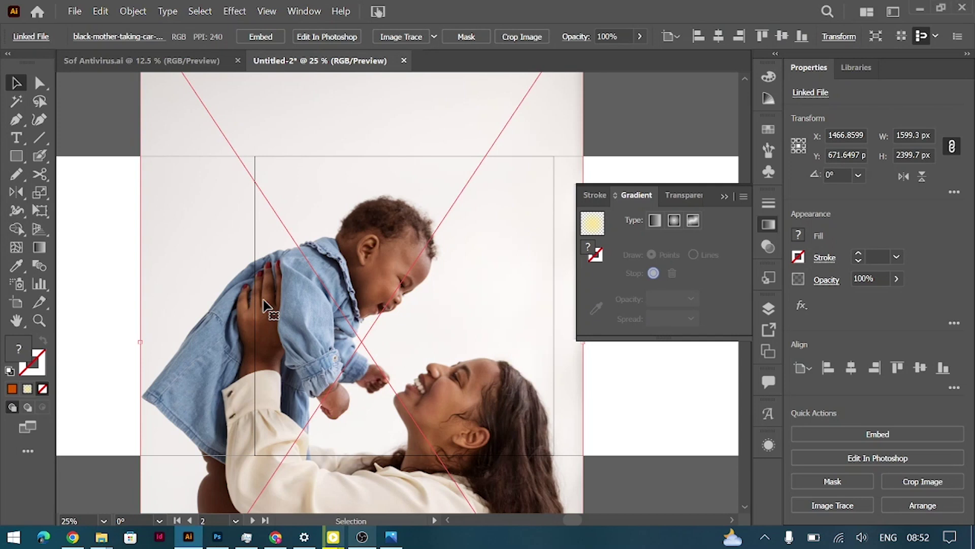
{"action": "left_click_drag", "start_coordinate": [140, 341], "coordinate": [273, 341]}
{"action": "left_click_drag", "start_coordinate": [471, 401], "coordinate": [448, 355]}
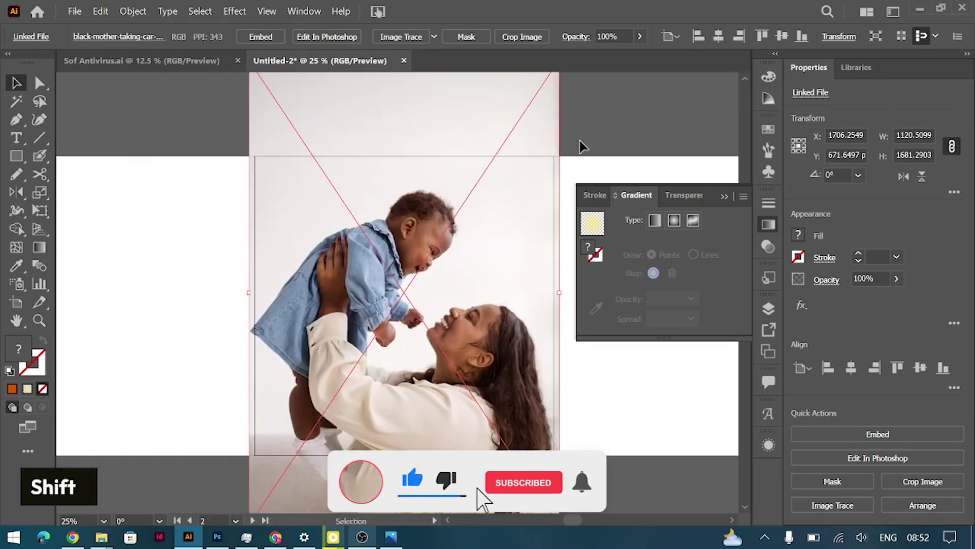
{"action": "left_click_drag", "start_coordinate": [558, 293], "coordinate": [510, 269]}
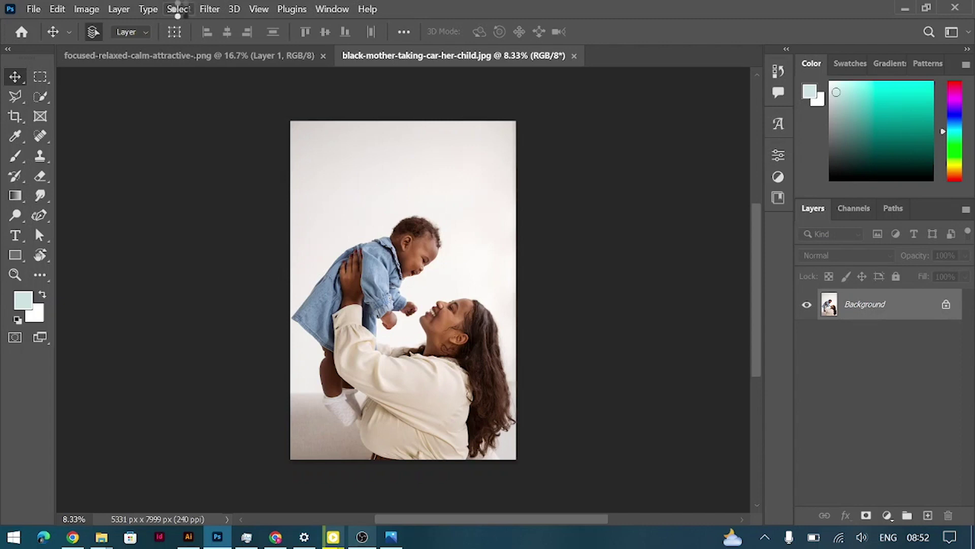
Switch to Photoshop and automatically select the mother and baby as the subject of the photo.
{"action": "left_click", "coordinate": [181, 10]}
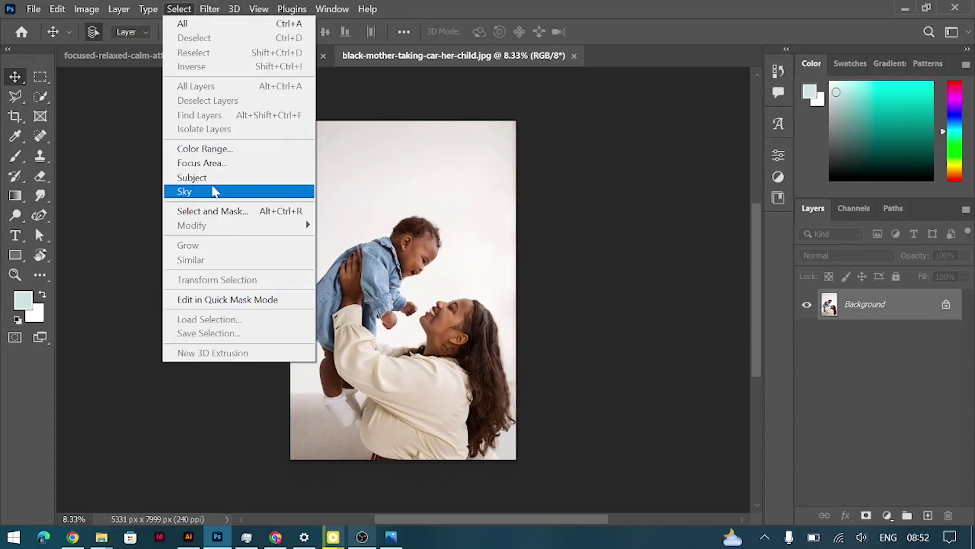
{"action": "left_click", "coordinate": [206, 179]}
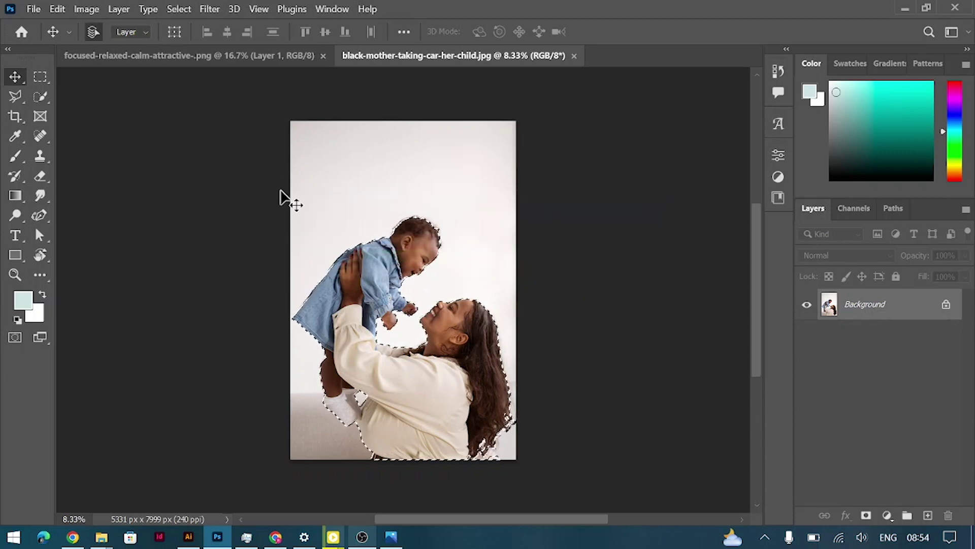
{"action": "key", "text": "ctrl+equal"}
{"action": "scroll", "coordinate": [439, 294], "scroll_direction": "down", "scroll_amount": 2}
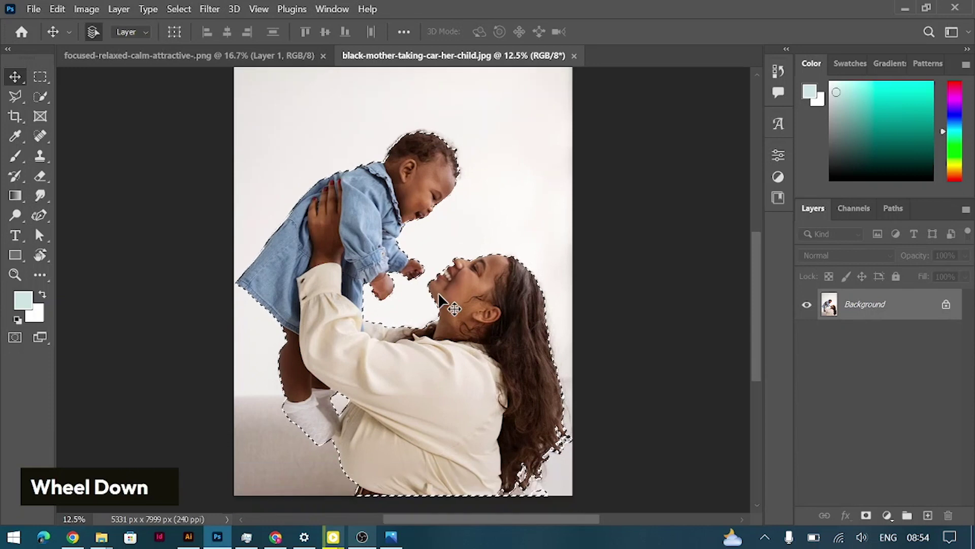
{"action": "scroll", "coordinate": [387, 374], "scroll_direction": "up", "scroll_amount": 1}
Refine the selection in Select and Mask by brushing along the mother's hair edge and between the baby's shirt and her arm.
{"action": "left_click", "coordinate": [41, 97]}
{"action": "left_click", "coordinate": [429, 32]}
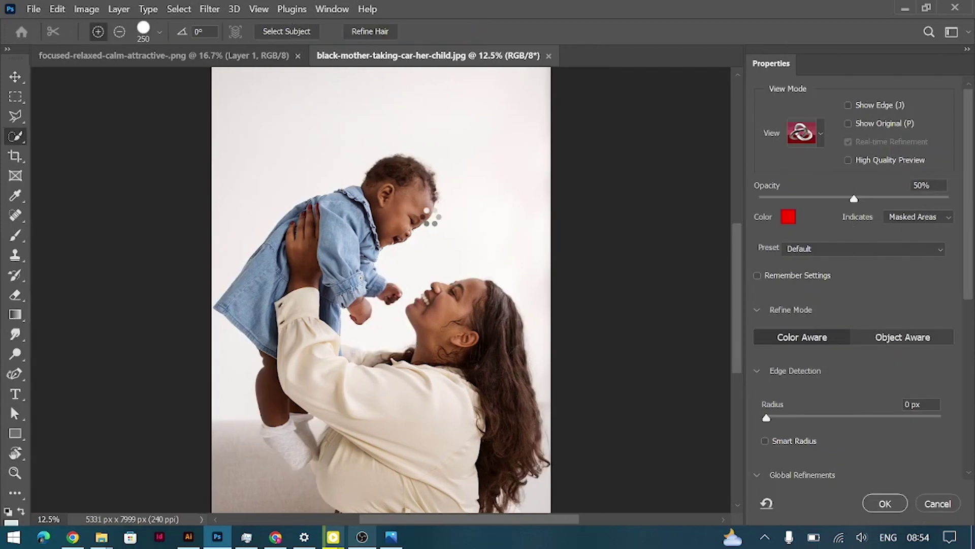
{"action": "scroll", "coordinate": [459, 221], "scroll_direction": "down", "scroll_amount": 1}
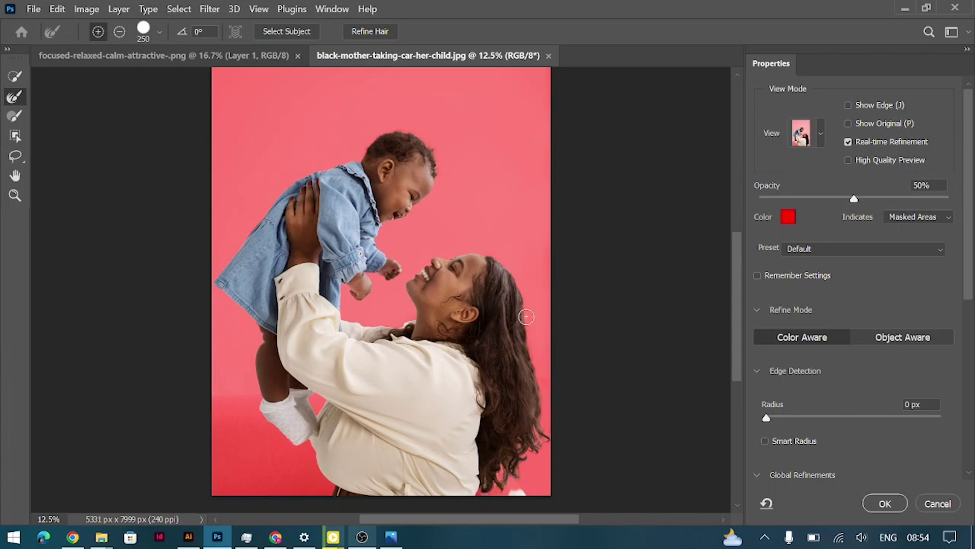
{"action": "left_click_drag", "start_coordinate": [526, 316], "coordinate": [522, 303]}
{"action": "left_click_drag", "start_coordinate": [345, 317], "coordinate": [343, 300]}
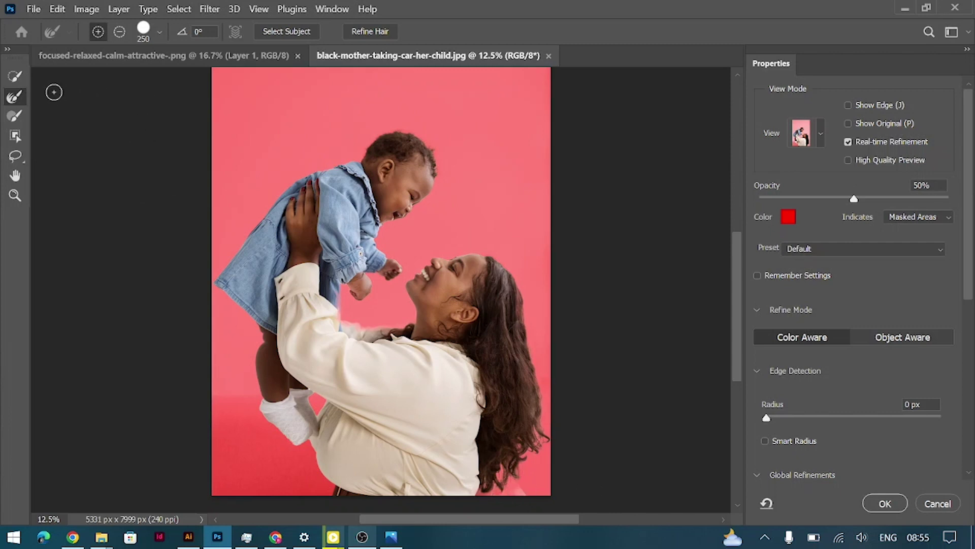
Enlarge the mask brush to 250, subtract the leftover background patch below the mother's hair, and apply the refined selection.
{"action": "left_click", "coordinate": [14, 117]}
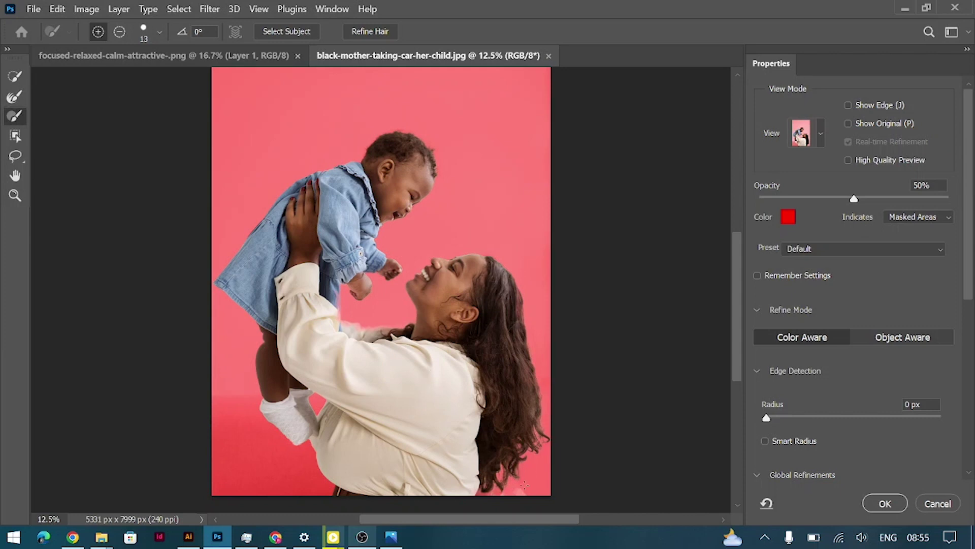
{"action": "key", "text": "bracketright"}
{"action": "key", "text": "bracketright"}
{"action": "key", "text": "bracketright"}
{"action": "key", "text": "bracketright"}
{"action": "key", "text": "bracketright"}
{"action": "key", "text": "bracketright"}
{"action": "key", "text": "bracketright"}
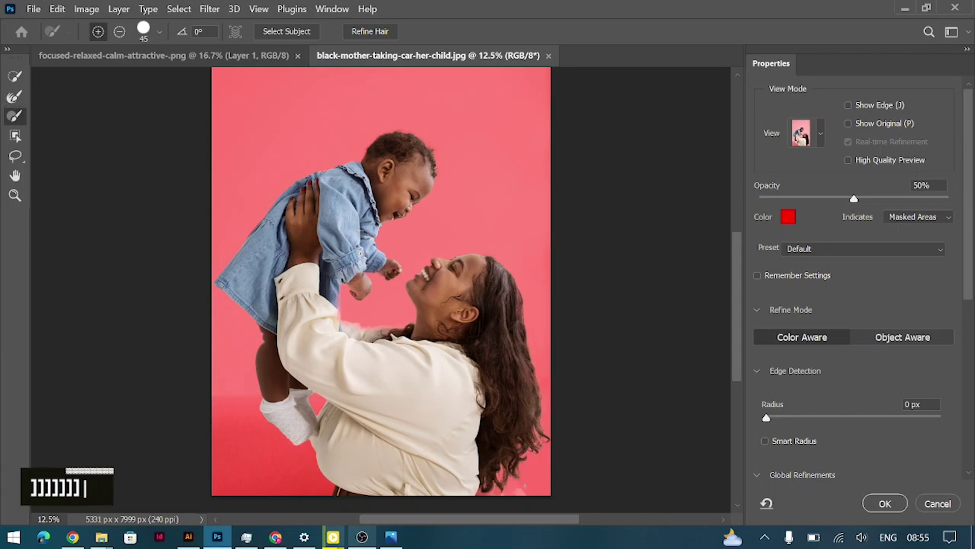
{"action": "key", "text": "bracketright"}
{"action": "key", "text": "bracketright"}
{"action": "key", "text": "bracketright"}
{"action": "key", "text": "bracketright"}
{"action": "key", "text": "bracketright"}
{"action": "key", "text": "bracketright"}
{"action": "key", "text": "bracketright"}
{"action": "key", "text": "bracketright"}
{"action": "key", "text": "bracketright"}
{"action": "key", "text": "bracketright"}
{"action": "key", "text": "bracketright"}
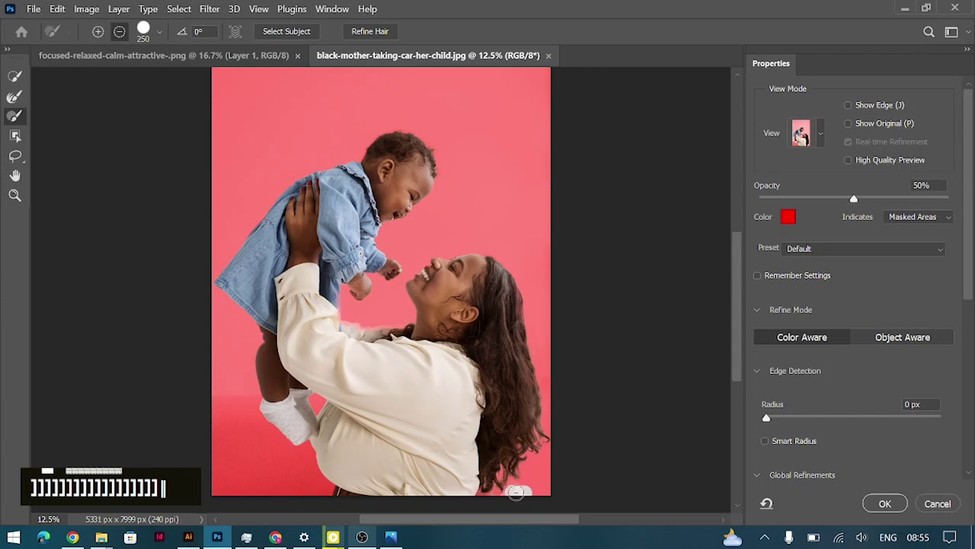
{"action": "left_click", "coordinate": [510, 493], "text": "alt"}
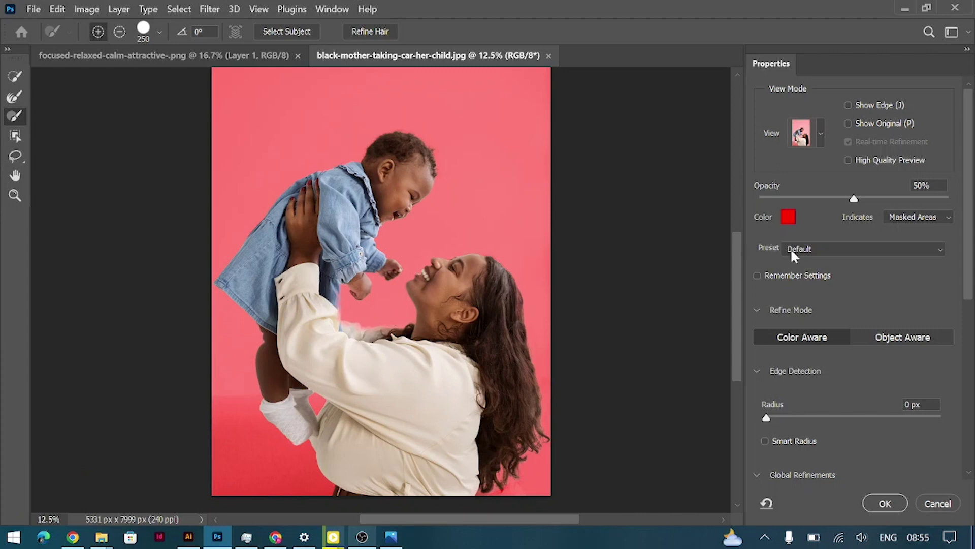
{"action": "left_click", "coordinate": [14, 97]}
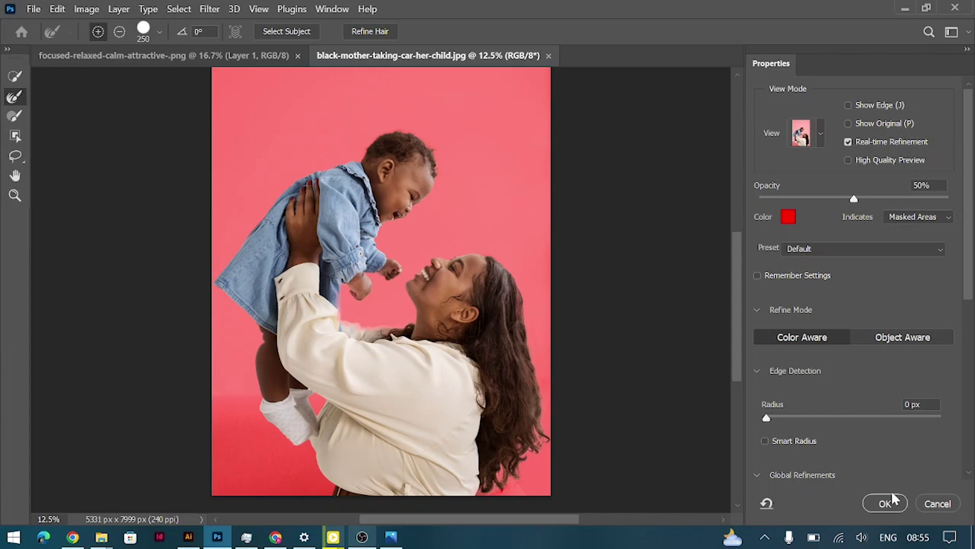
{"action": "left_click", "coordinate": [884, 504]}
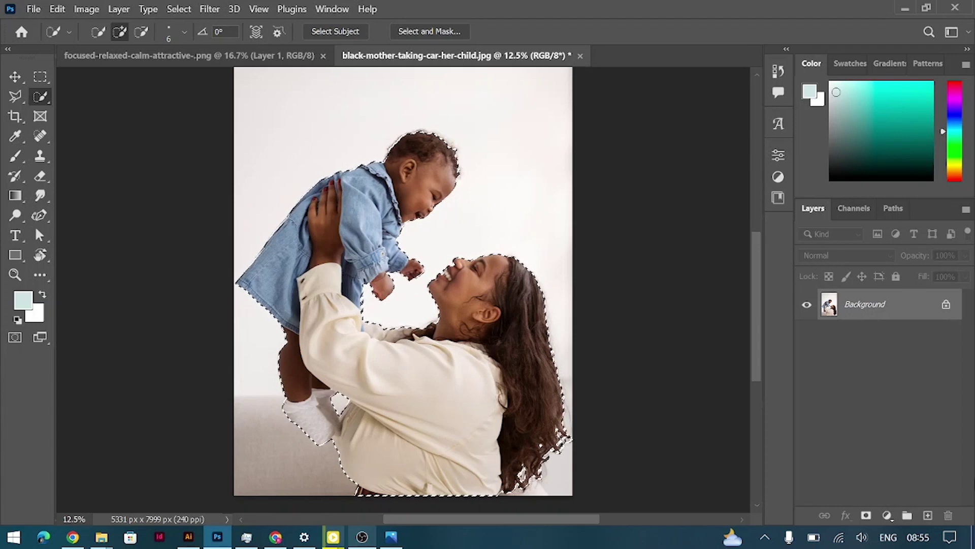
Copy the selected mother and baby to a new layer and hide the Background layer.
{"action": "key", "text": "ctrl+j"}
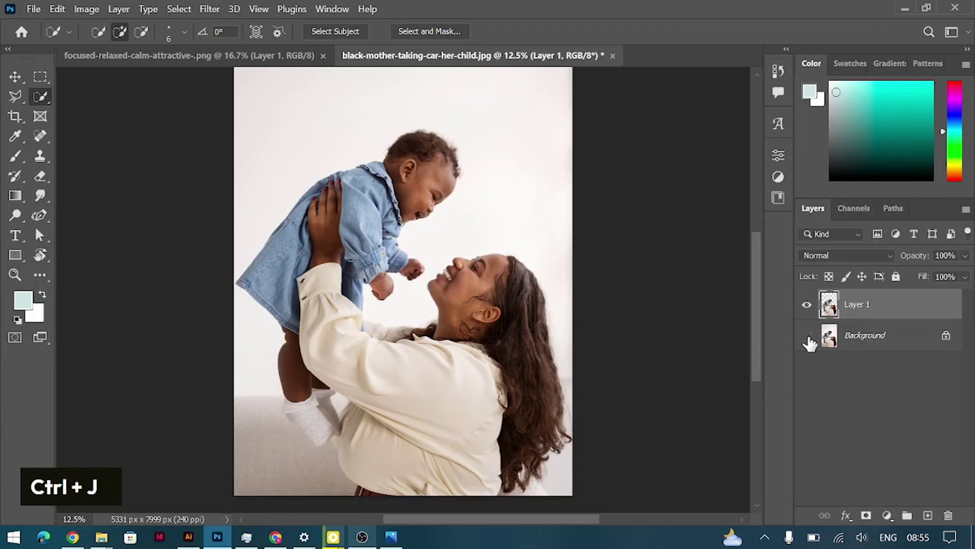
{"action": "left_click", "coordinate": [807, 336]}
{"action": "left_click", "coordinate": [15, 76]}
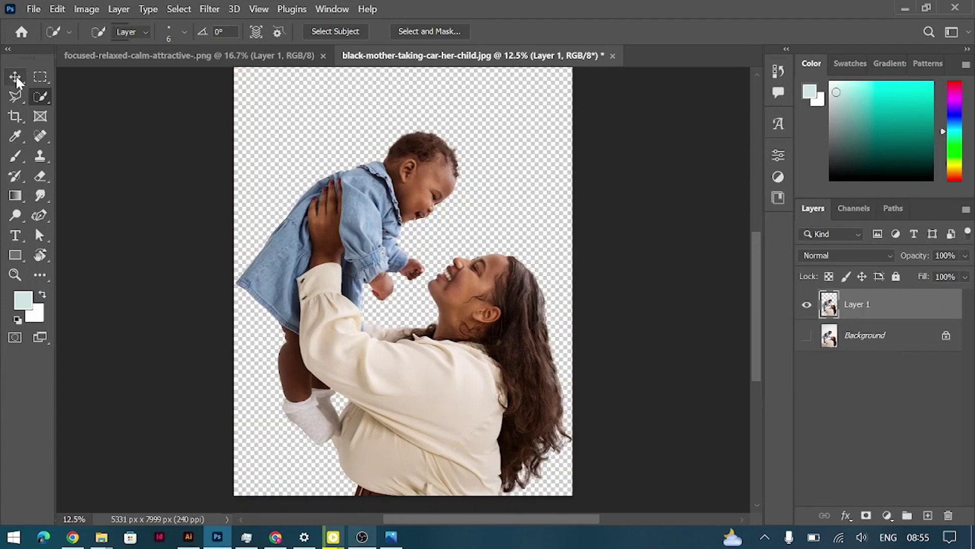
Apply a Shadows/Highlights adjustment to the cut-out layer with a shadow amount slightly below 35%.
{"action": "left_click", "coordinate": [86, 9]}
{"action": "mouse_move", "coordinate": [171, 48]}
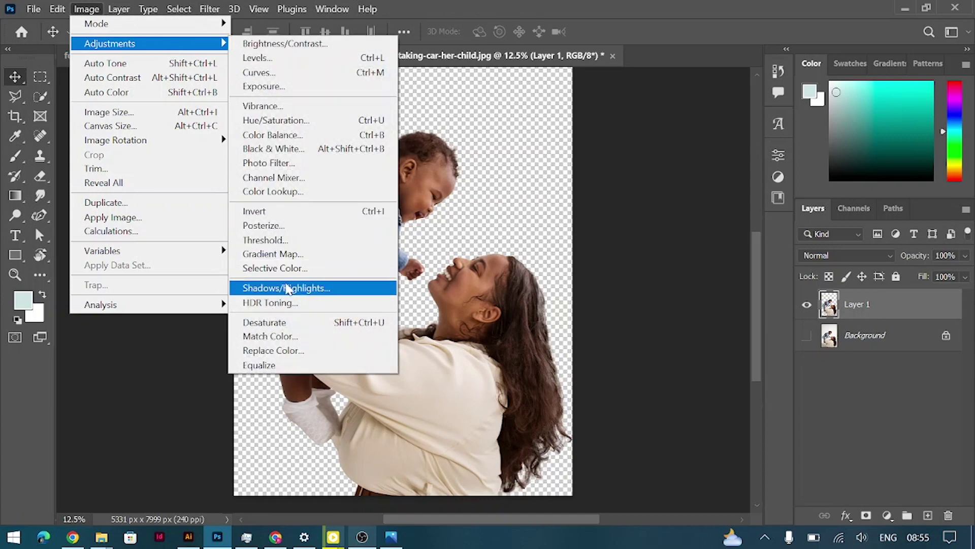
{"action": "left_click", "coordinate": [310, 290]}
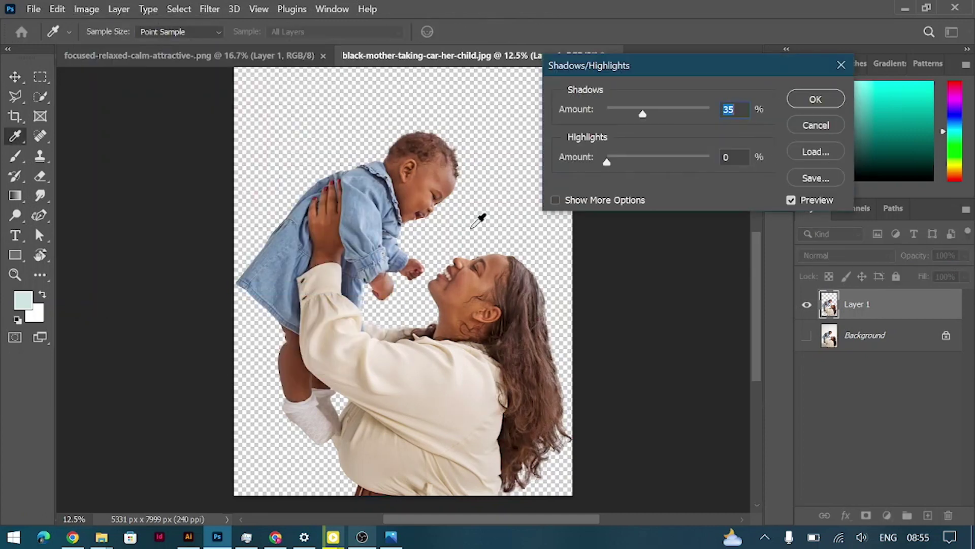
{"action": "left_click_drag", "start_coordinate": [645, 116], "coordinate": [635, 115]}
{"action": "left_click", "coordinate": [804, 105]}
{"action": "key", "text": "v"}
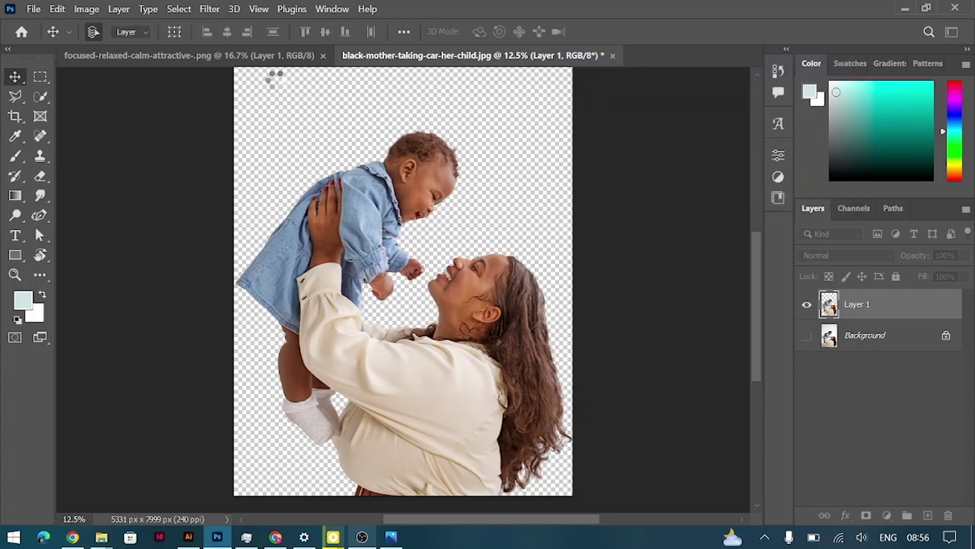
Apply an automatic Curves correction to the cut-out layer and fine-tune it with extra points in the darker and brighter tones.
{"action": "left_click", "coordinate": [86, 9]}
{"action": "mouse_move", "coordinate": [148, 43]}
{"action": "left_click", "coordinate": [261, 74]}
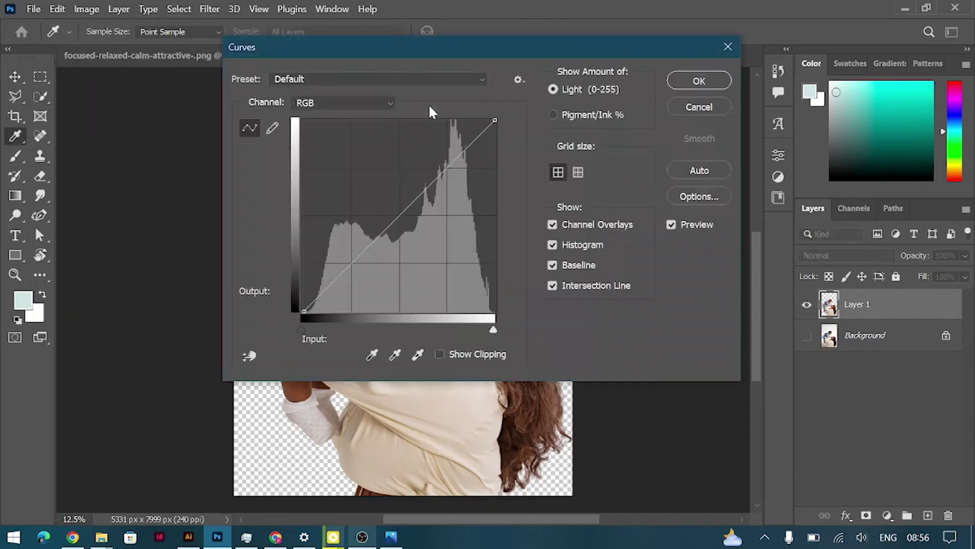
{"action": "left_click_drag", "start_coordinate": [429, 47], "coordinate": [703, 76]}
{"action": "left_click", "coordinate": [937, 205]}
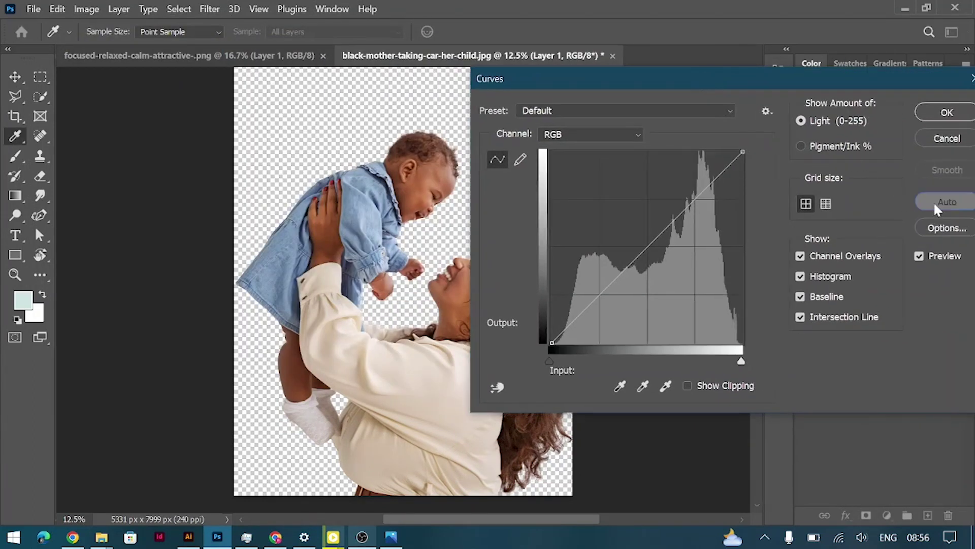
{"action": "left_click_drag", "start_coordinate": [639, 88], "coordinate": [748, 75]}
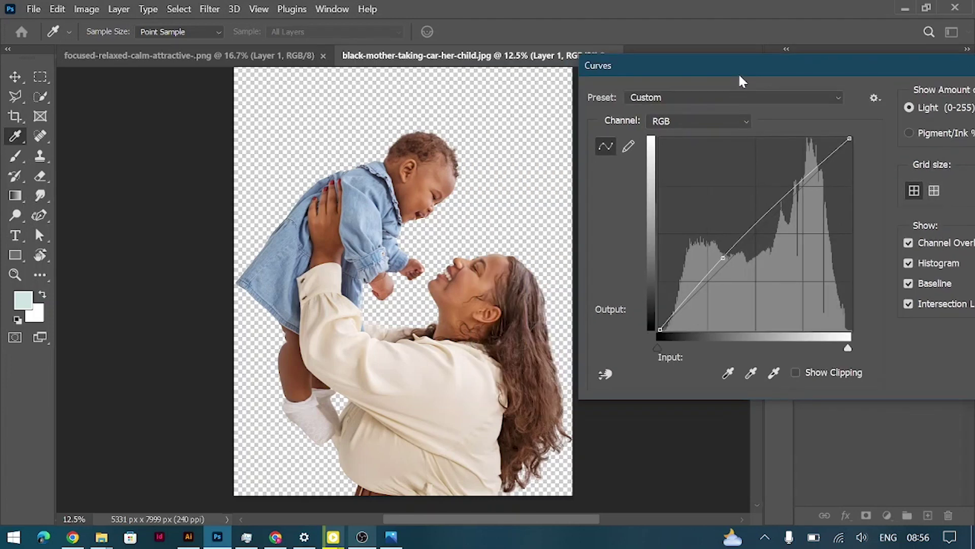
{"action": "left_click", "coordinate": [699, 288]}
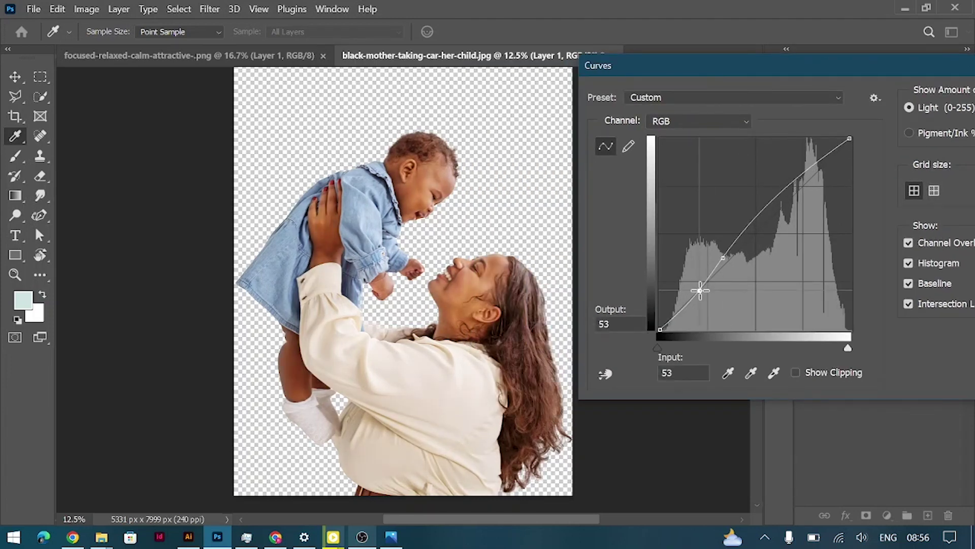
{"action": "left_click", "coordinate": [809, 176]}
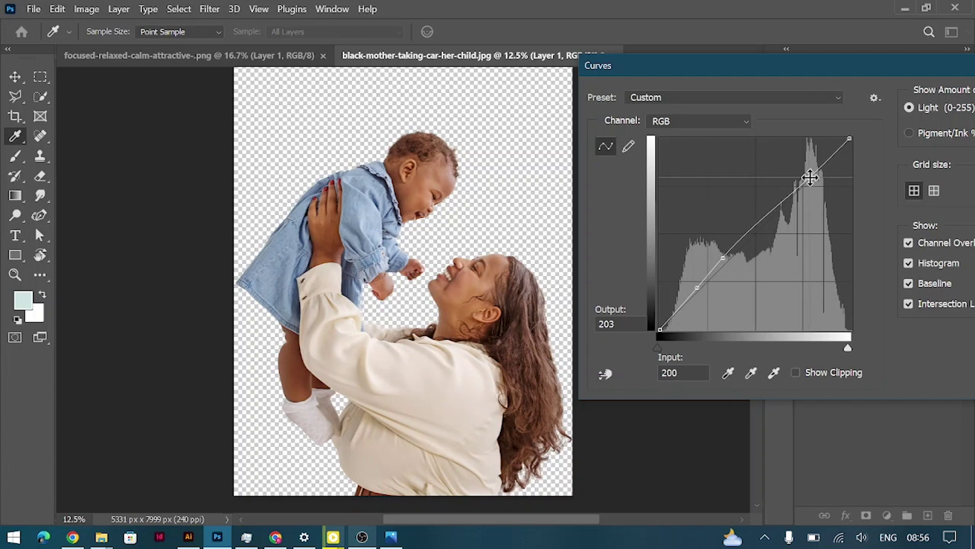
{"action": "key", "text": "Return"}
Export the cut-out as the transparent PNG black-mother-taking-car-her-child.png at 100% scale into the Sof folder.
{"action": "key", "text": "ctrl+s"}
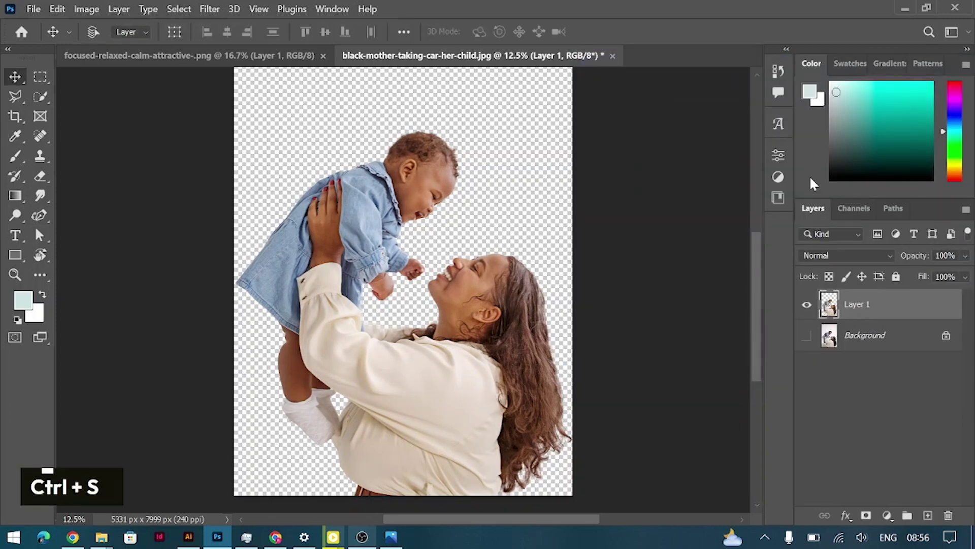
{"action": "double_click", "coordinate": [435, 413]}
{"action": "key", "text": "ctrl+alt+shift+w"}
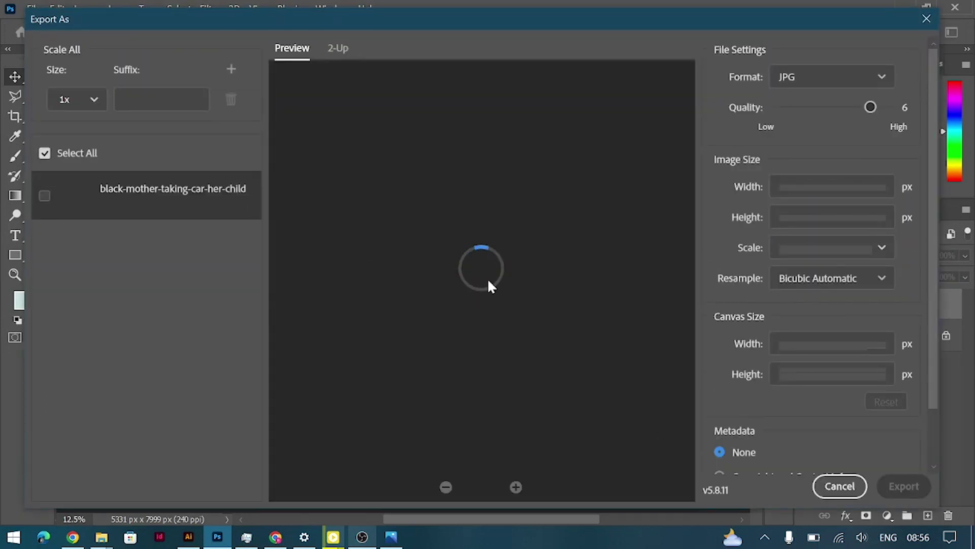
{"action": "left_click", "coordinate": [883, 78]}
{"action": "left_click", "coordinate": [811, 107]}
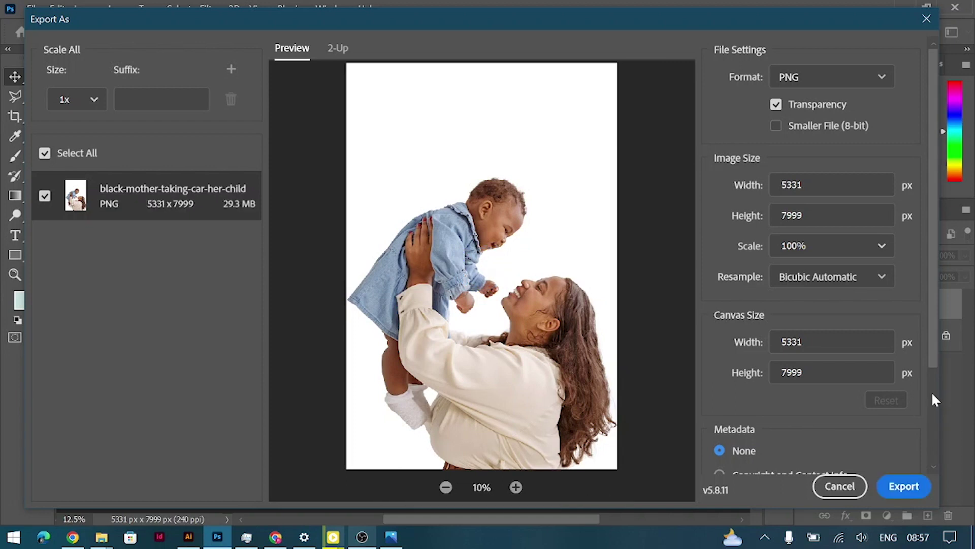
{"action": "left_click", "coordinate": [894, 488]}
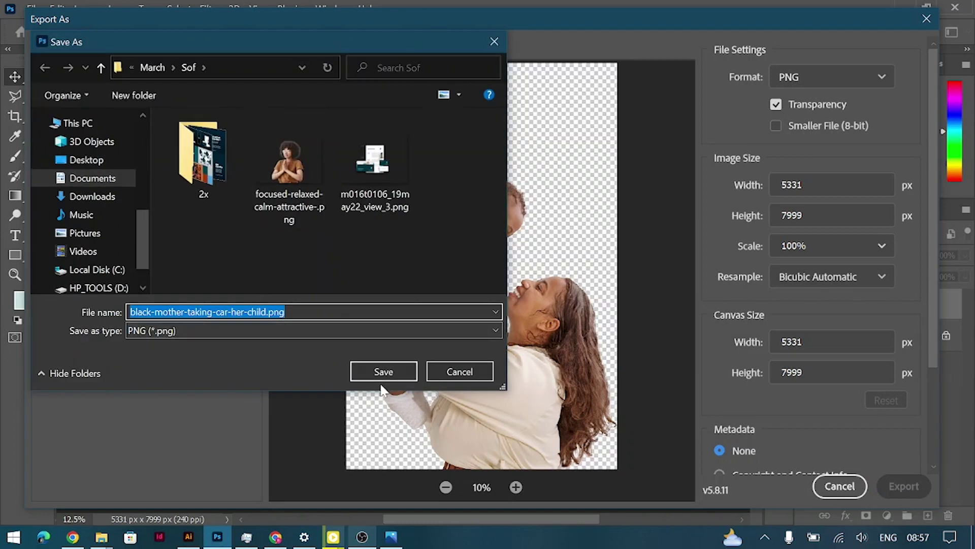
{"action": "left_click", "coordinate": [385, 372]}
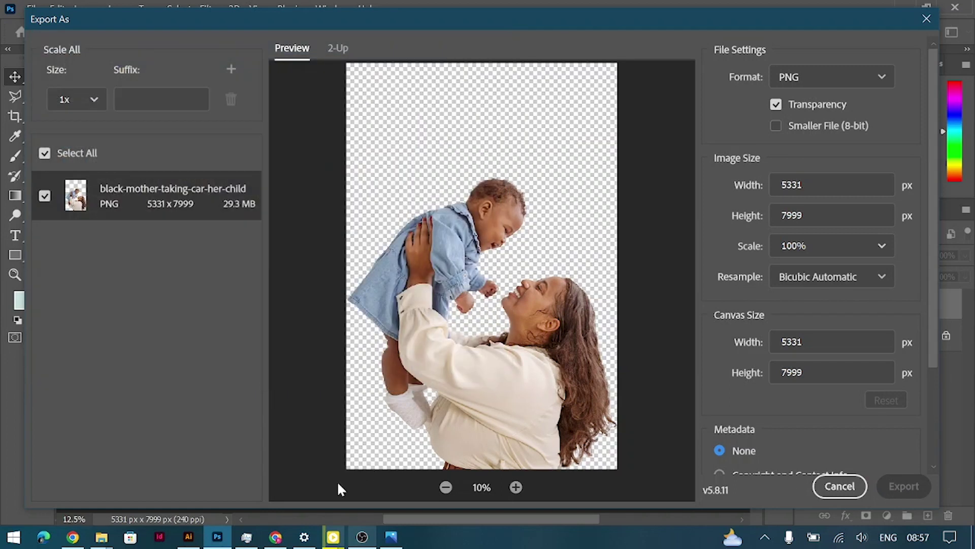
Switch to Illustrator and relink the placed mother-and-baby photo to black-mother-taking-car-her-child.png.
{"action": "key", "text": "alt+Tab"}
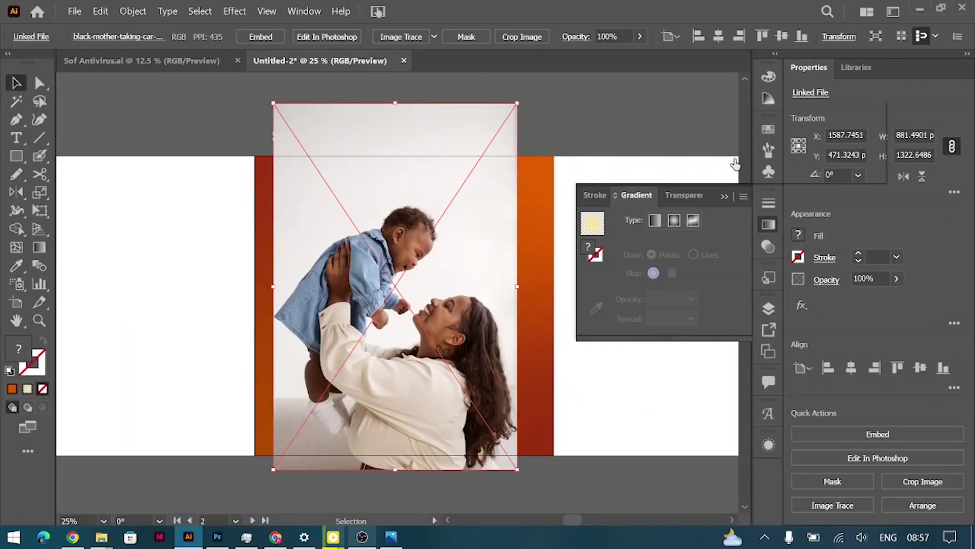
{"action": "left_click", "coordinate": [774, 164]}
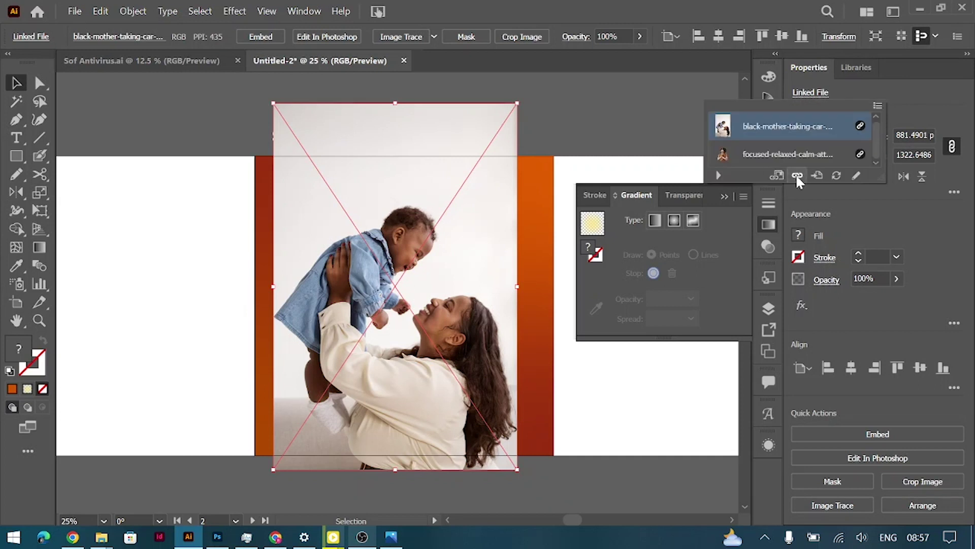
{"action": "left_click", "coordinate": [796, 175]}
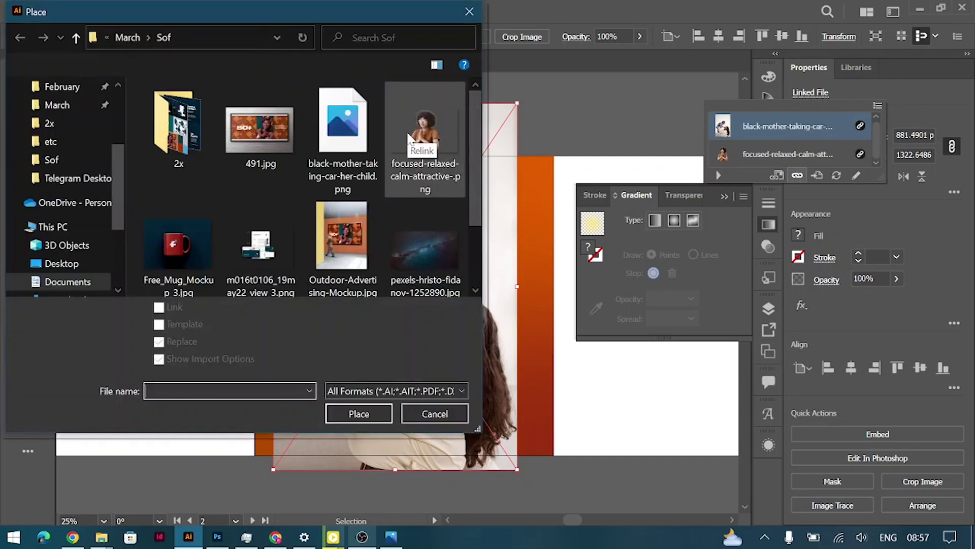
{"action": "scroll", "coordinate": [277, 212], "scroll_direction": "down", "scroll_amount": 2}
{"action": "scroll", "coordinate": [350, 199], "scroll_direction": "up", "scroll_amount": 2}
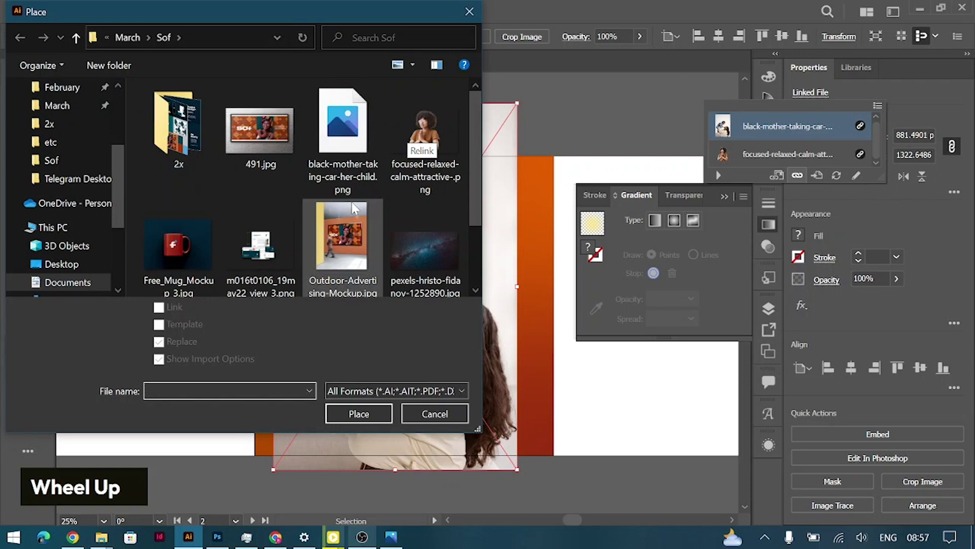
{"action": "left_click", "coordinate": [349, 183]}
{"action": "left_click", "coordinate": [367, 410]}
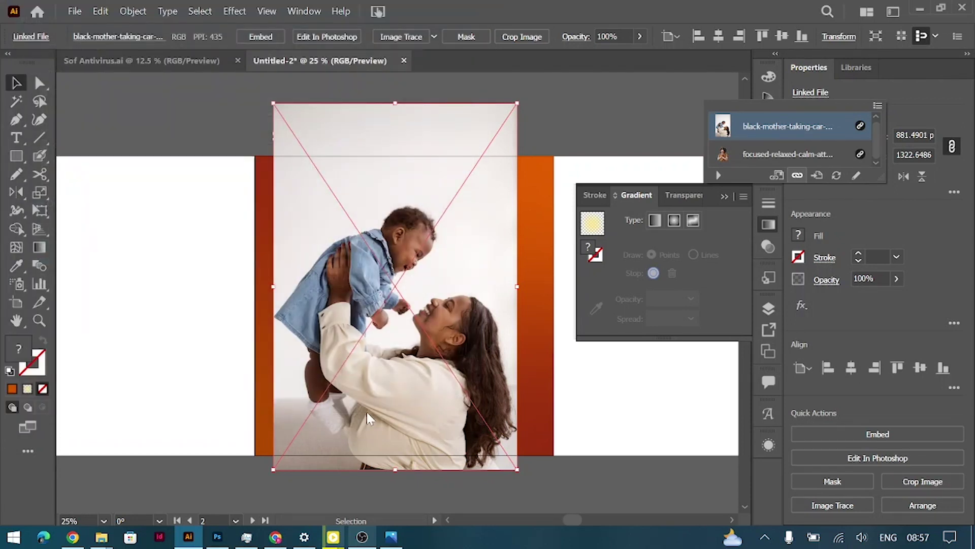
Scale the cut-out photo down proportionally to about 659 px wide and align its lower edge with the bottom of the square.
{"action": "scroll", "coordinate": [366, 413], "scroll_direction": "up", "scroll_amount": 1}
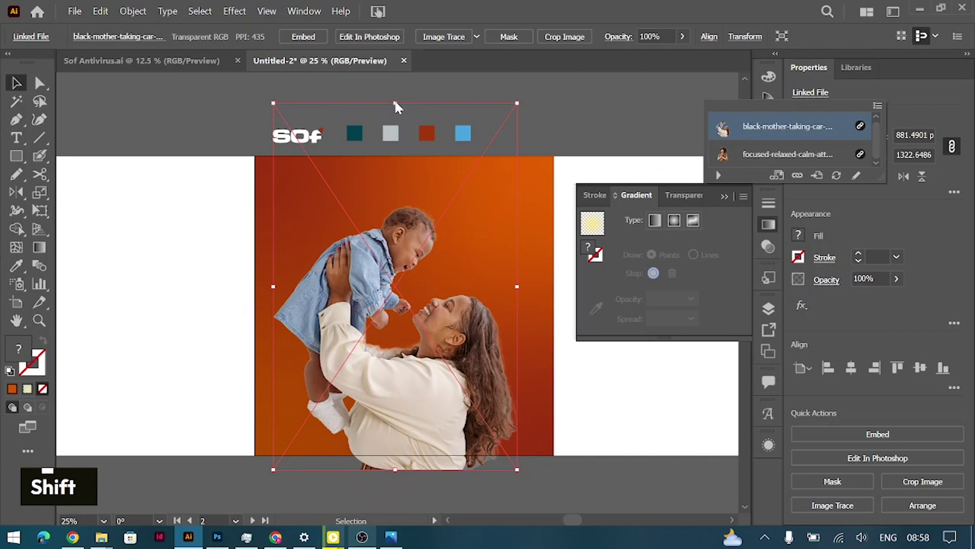
{"action": "left_click_drag", "start_coordinate": [394, 103], "coordinate": [394, 208]}
{"action": "left_click_drag", "start_coordinate": [414, 402], "coordinate": [419, 396]}
{"action": "left_click_drag", "start_coordinate": [407, 199], "coordinate": [406, 184]}
{"action": "left_click", "coordinate": [621, 385]}
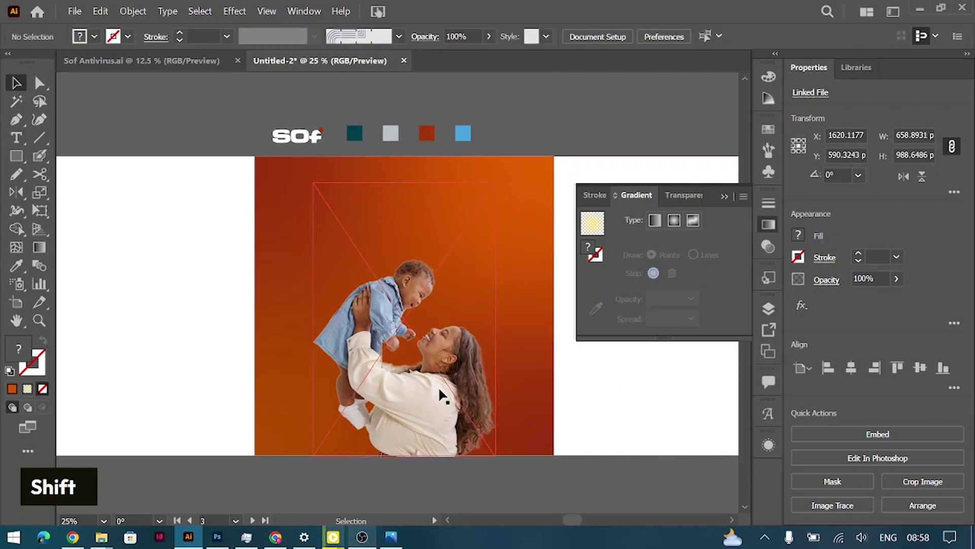
Draw a 1080 px square over the gradient background, fill it with the white logo pattern swatch and place it behind the photo.
{"action": "scroll", "coordinate": [559, 401], "scroll_direction": "right", "scroll_amount": 1}
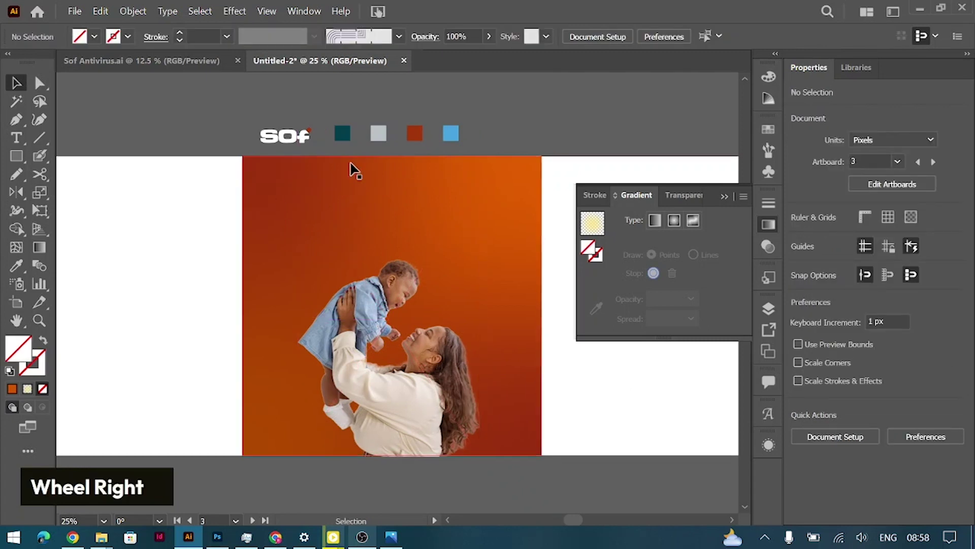
{"action": "left_click", "coordinate": [15, 159]}
{"action": "left_click_drag", "start_coordinate": [242, 154], "coordinate": [541, 455]}
{"action": "left_click", "coordinate": [798, 234]}
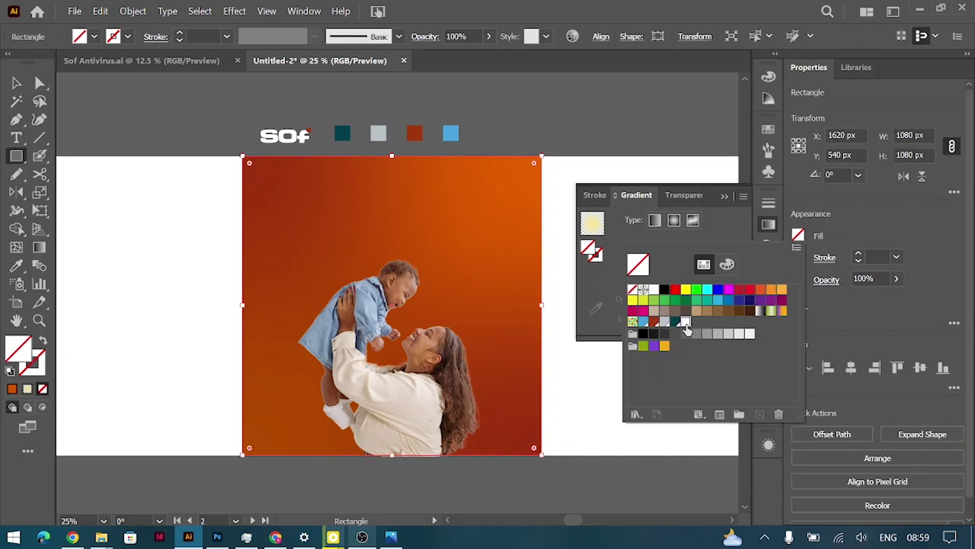
{"action": "left_click", "coordinate": [686, 322]}
{"action": "key", "text": "ctrl+bracketleft"}
{"action": "key", "text": "ctrl+bracketleft"}
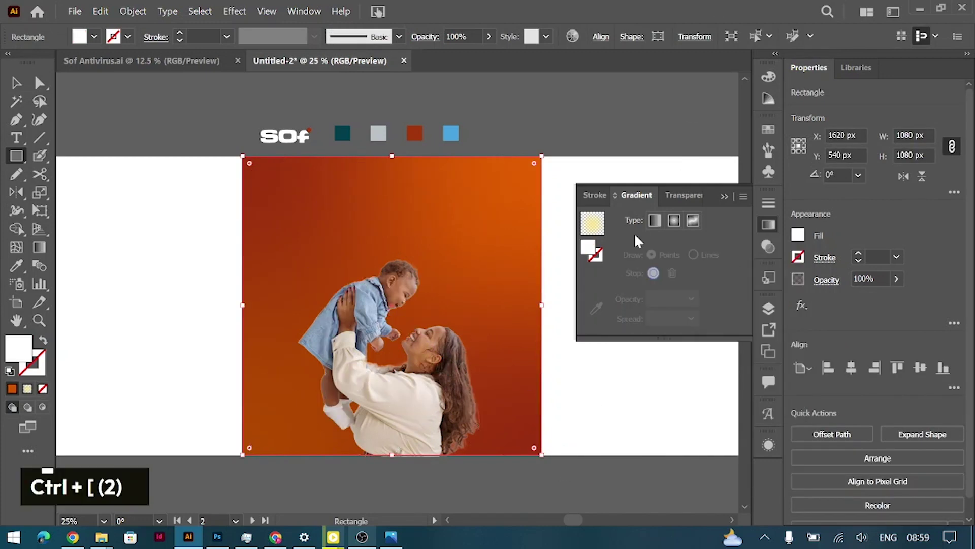
{"action": "key", "text": "ctrl+bracketright"}
Change the pattern square's blending mode so the white pattern blends into the orange-red gradient in lighter orange tones.
{"action": "left_click", "coordinate": [823, 278]}
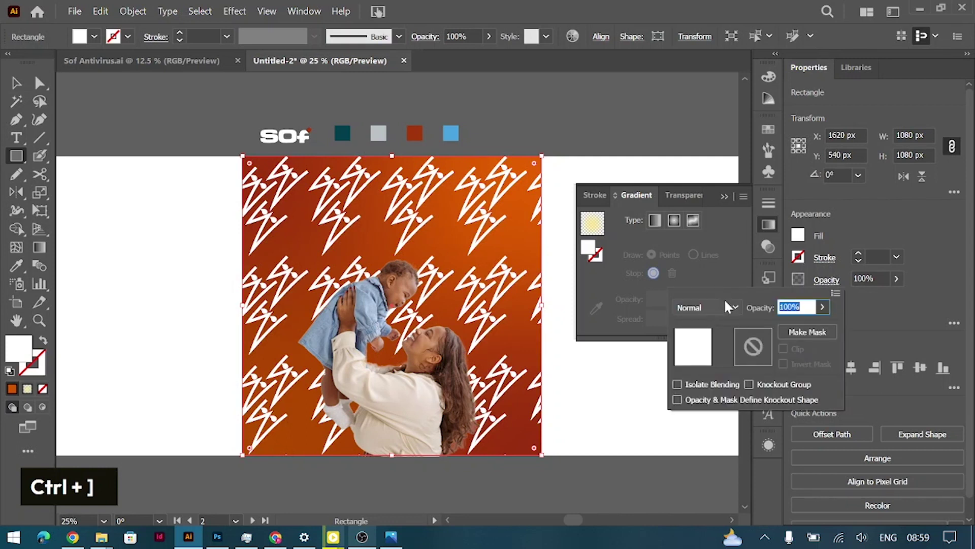
{"action": "left_click", "coordinate": [732, 307]}
{"action": "left_click", "coordinate": [704, 163]}
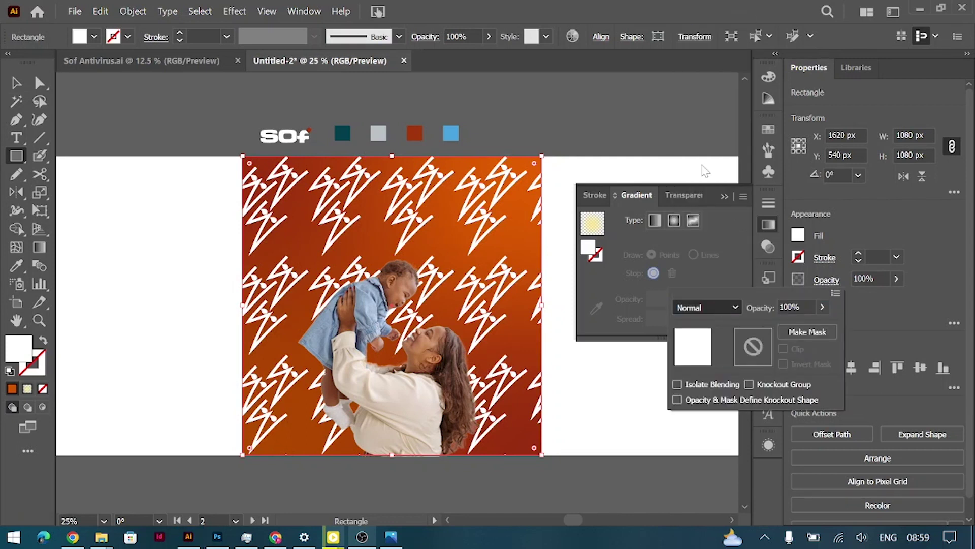
{"action": "left_click", "coordinate": [721, 307]}
{"action": "left_click", "coordinate": [701, 142]}
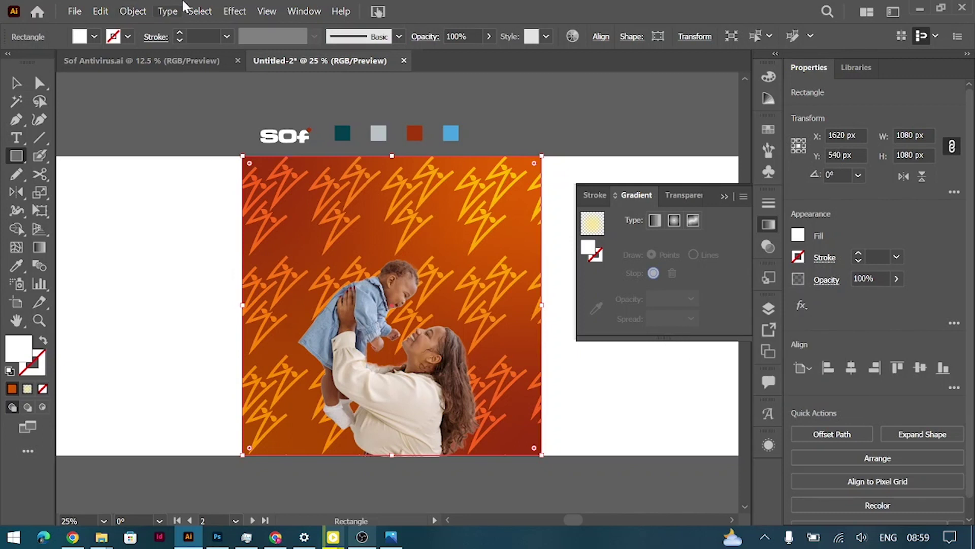
Expand the pattern-filled square into editable shapes.
{"action": "left_click", "coordinate": [133, 11]}
{"action": "left_click", "coordinate": [196, 172]}
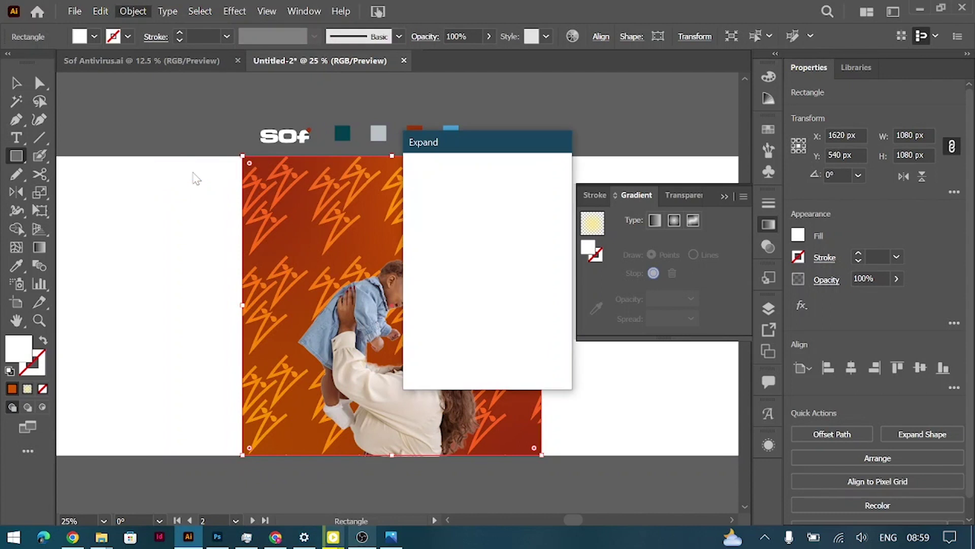
{"action": "key", "text": "Return"}
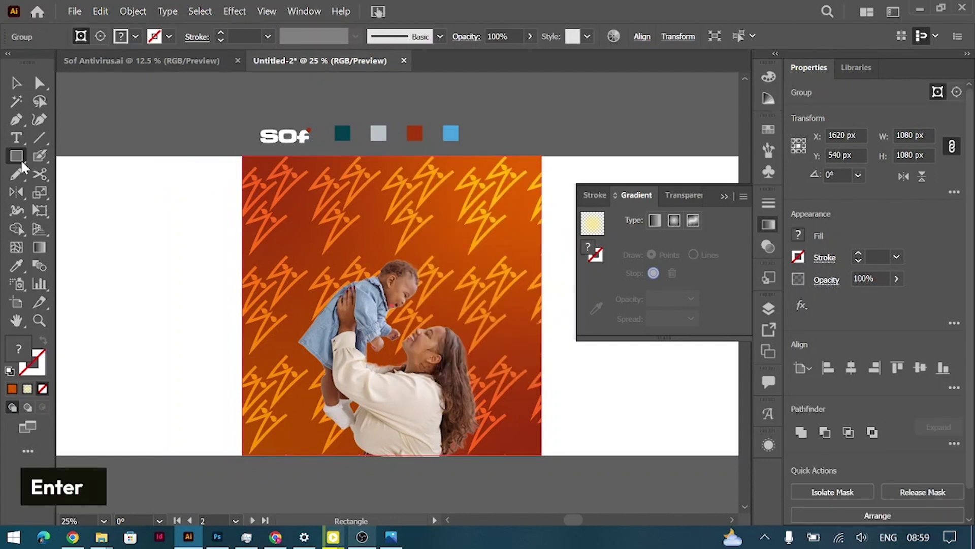
{"action": "left_click", "coordinate": [16, 83]}
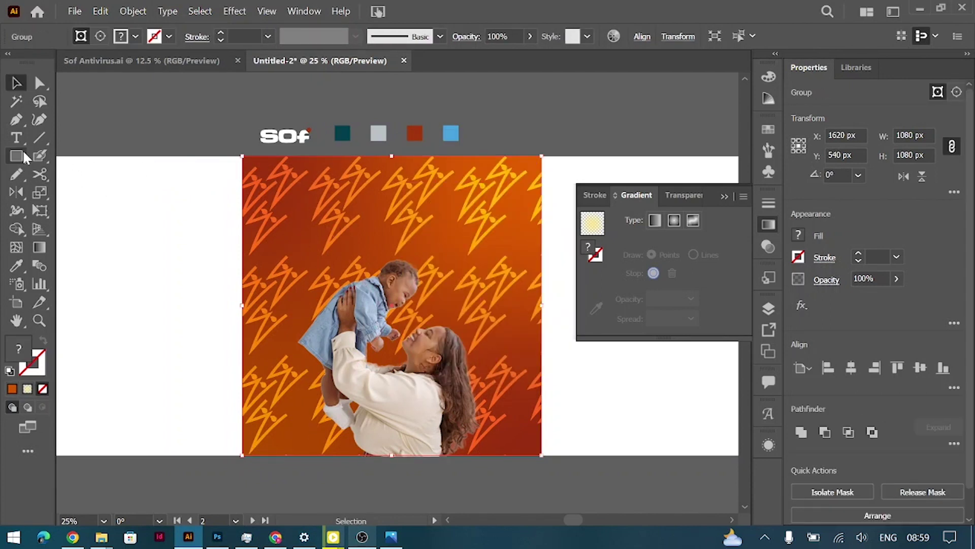
Choose the Bloat tool and set its Detail option to 6, keeping the 100 px brush.
{"action": "right_click", "coordinate": [17, 212]}
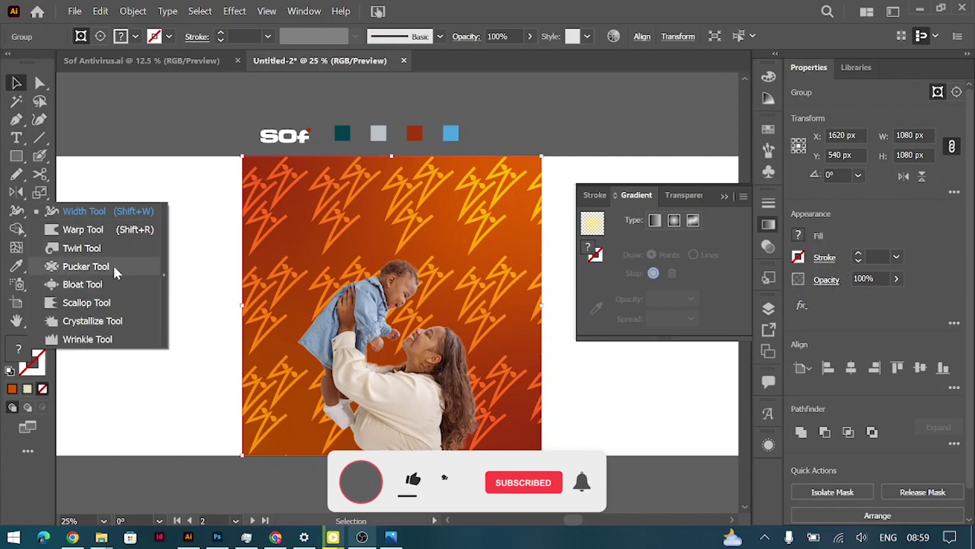
{"action": "left_click", "coordinate": [104, 284]}
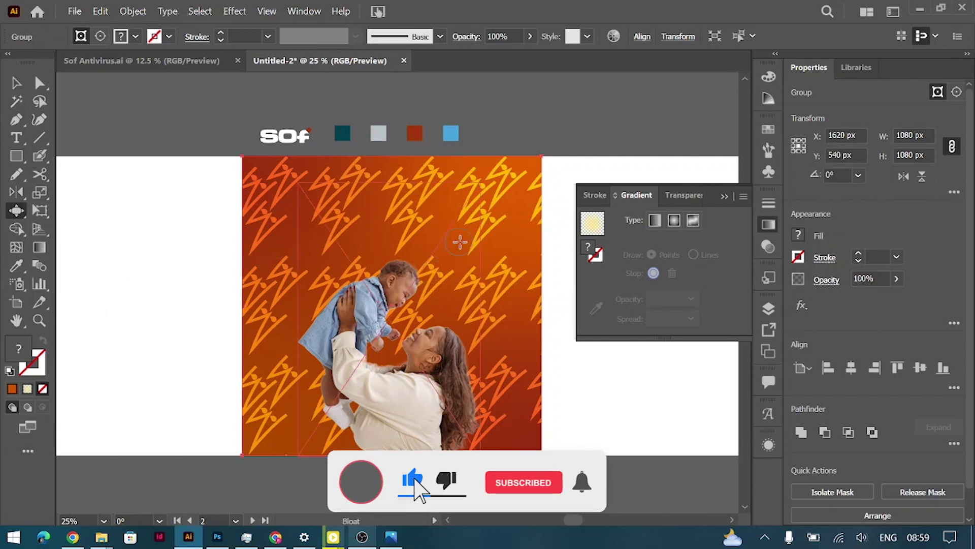
{"action": "key", "text": "bracketright"}
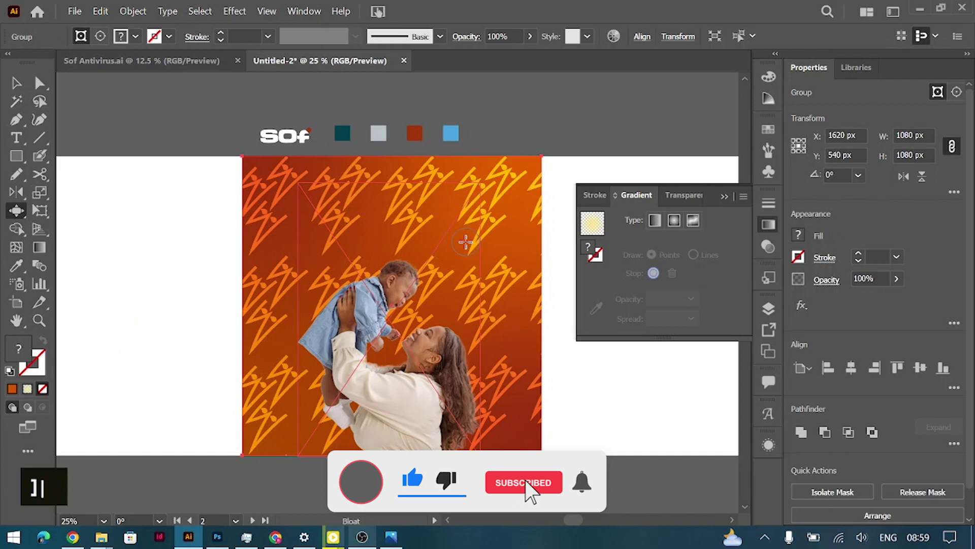
{"action": "double_click", "coordinate": [17, 211]}
{"action": "left_click_drag", "start_coordinate": [491, 83], "coordinate": [773, 87]}
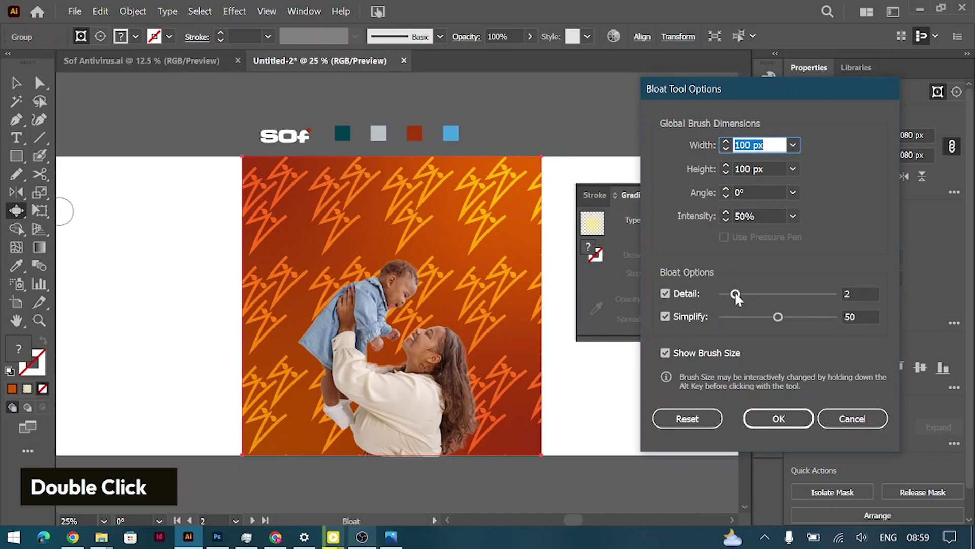
{"action": "left_click_drag", "start_coordinate": [735, 294], "coordinate": [750, 294]}
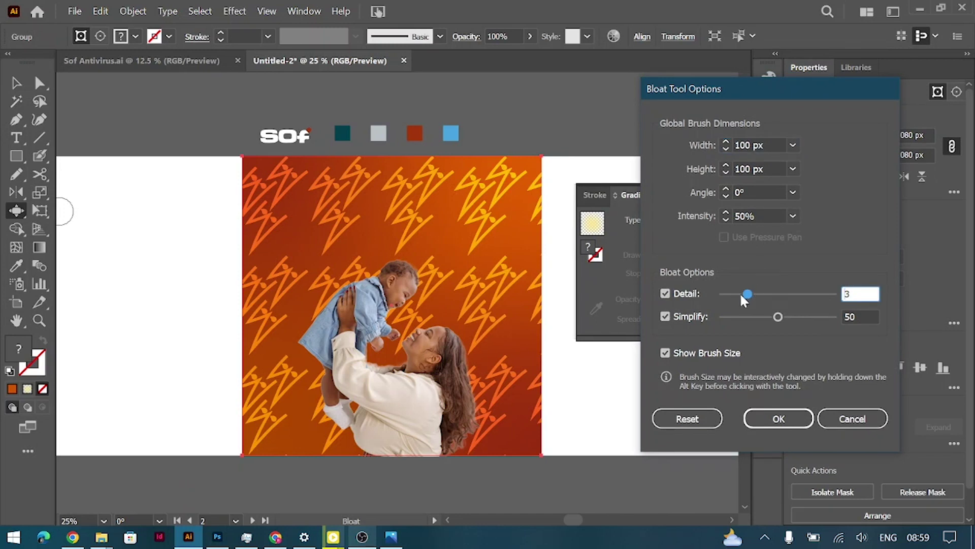
{"action": "left_click_drag", "start_coordinate": [744, 295], "coordinate": [782, 294]}
{"action": "left_click", "coordinate": [778, 418]}
Bloat individual logo shapes with the 100 px brush at the upper right, middle left, middle right and lower left of the pattern.
{"action": "left_click", "coordinate": [474, 240]}
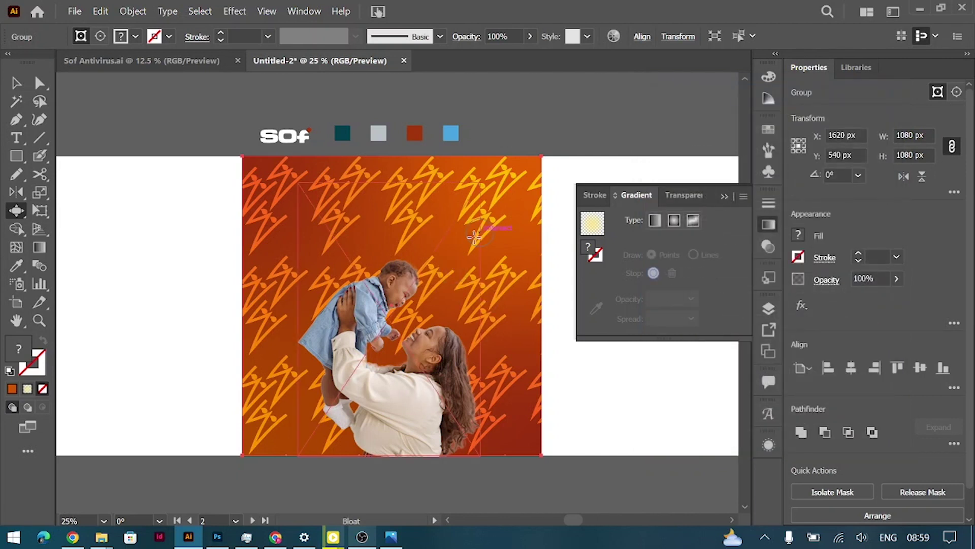
{"action": "left_click", "coordinate": [310, 278]}
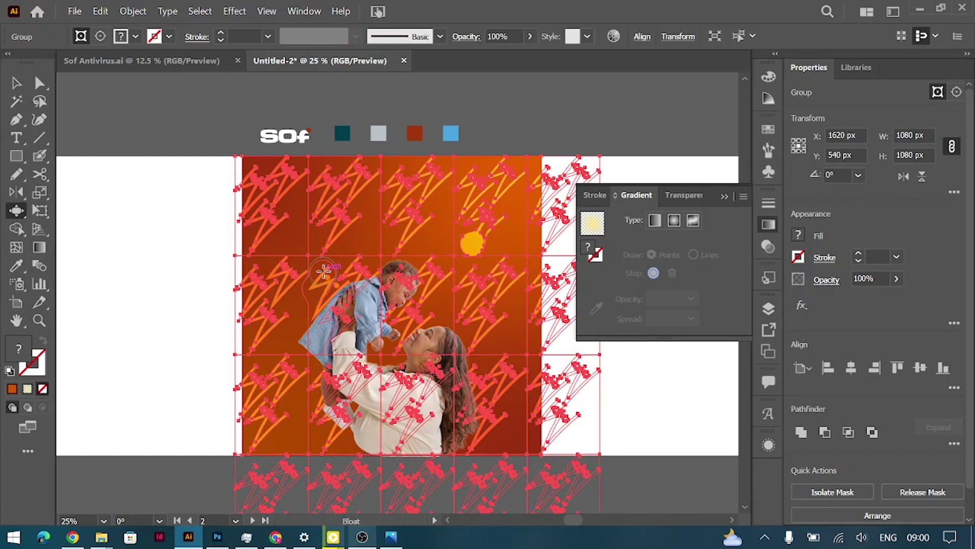
{"action": "left_click", "coordinate": [486, 344]}
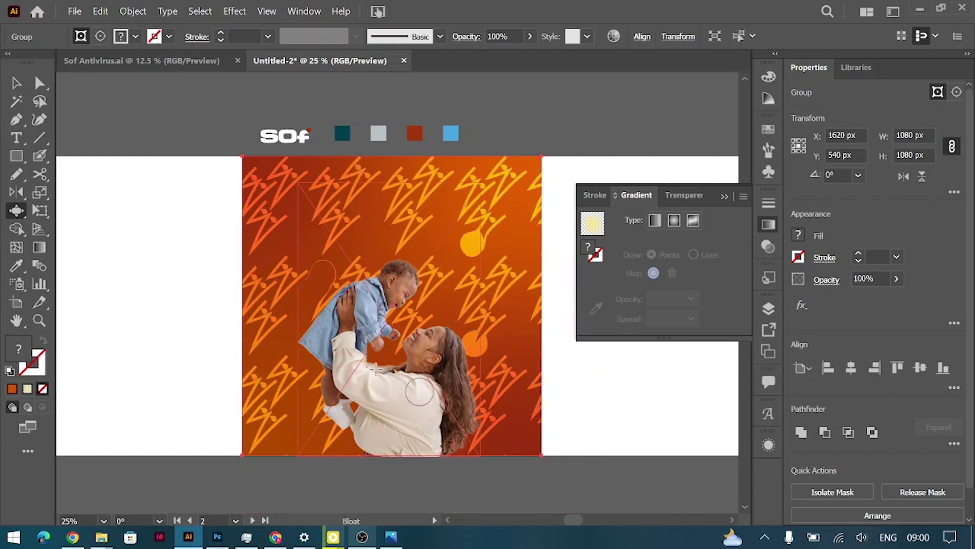
{"action": "left_click", "coordinate": [305, 379]}
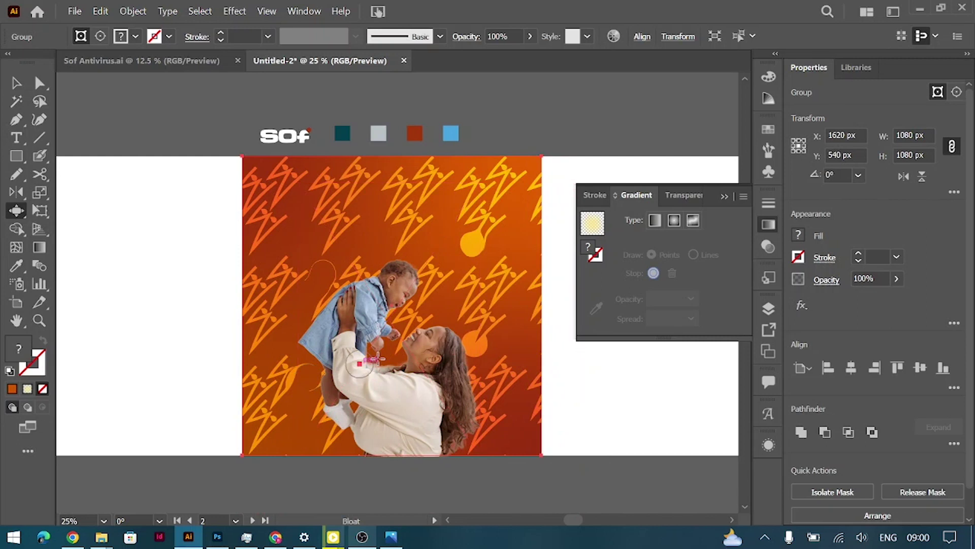
Set the Bloat tool's intensity to 100%.
{"action": "double_click", "coordinate": [16, 210]}
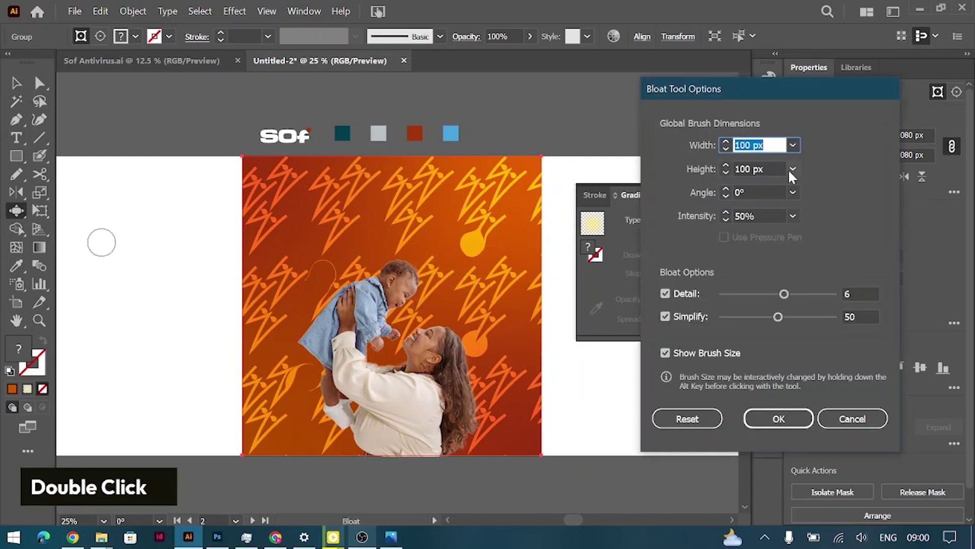
{"action": "left_click", "coordinate": [792, 215]}
{"action": "left_click", "coordinate": [810, 404]}
{"action": "left_click", "coordinate": [748, 411]}
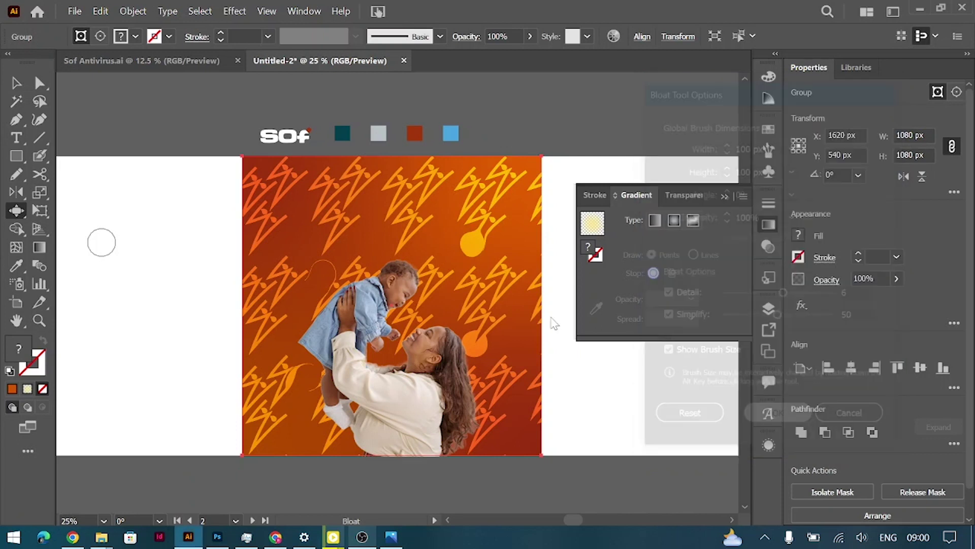
Set the Bloat brush to 400 px wide and 400 px high with 50% intensity.
{"action": "double_click", "coordinate": [17, 212]}
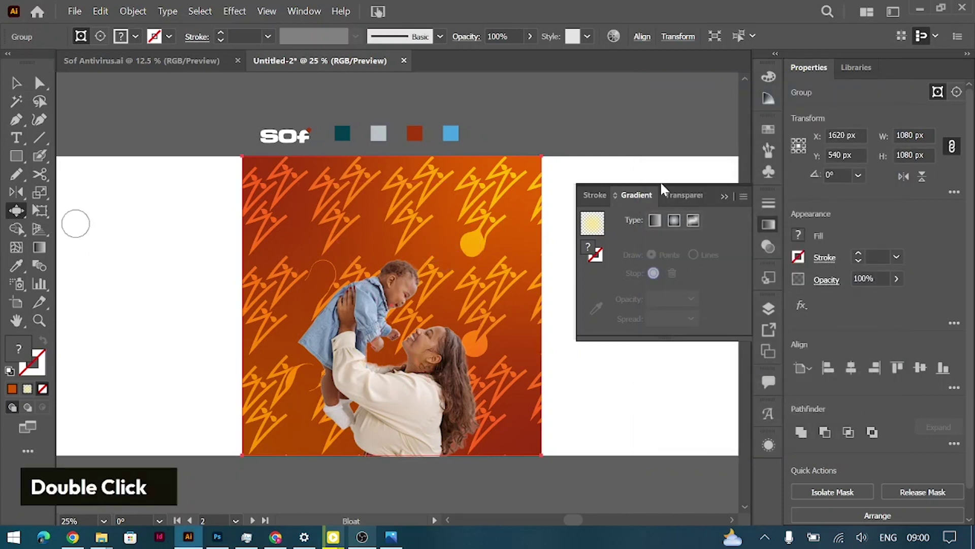
{"action": "left_click", "coordinate": [792, 145]}
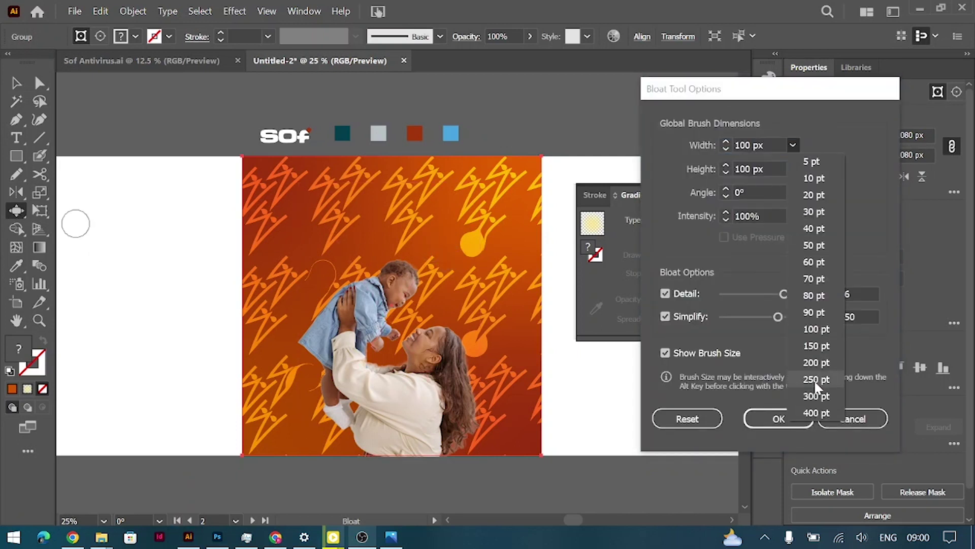
{"action": "left_click", "coordinate": [816, 412]}
{"action": "left_click", "coordinate": [792, 215]}
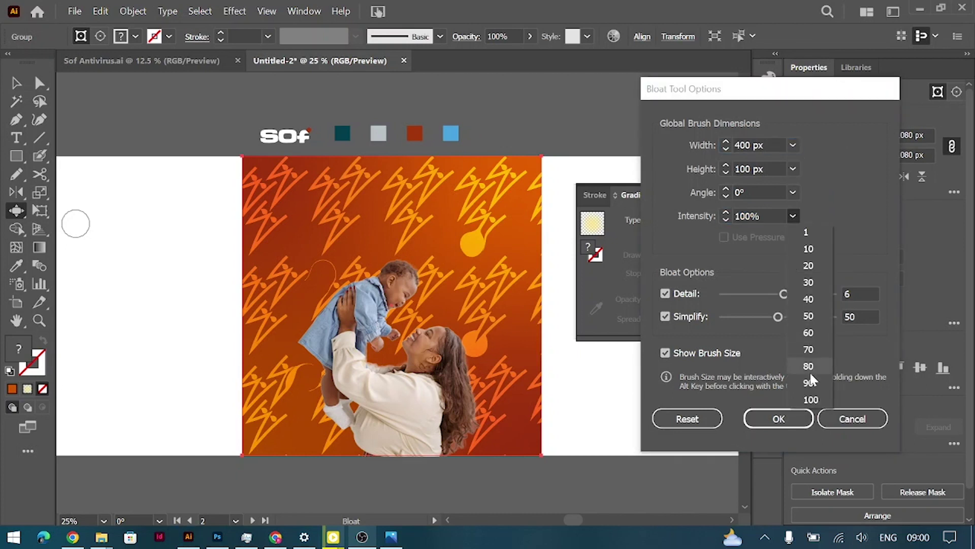
{"action": "left_click", "coordinate": [809, 316]}
{"action": "left_click", "coordinate": [793, 169]}
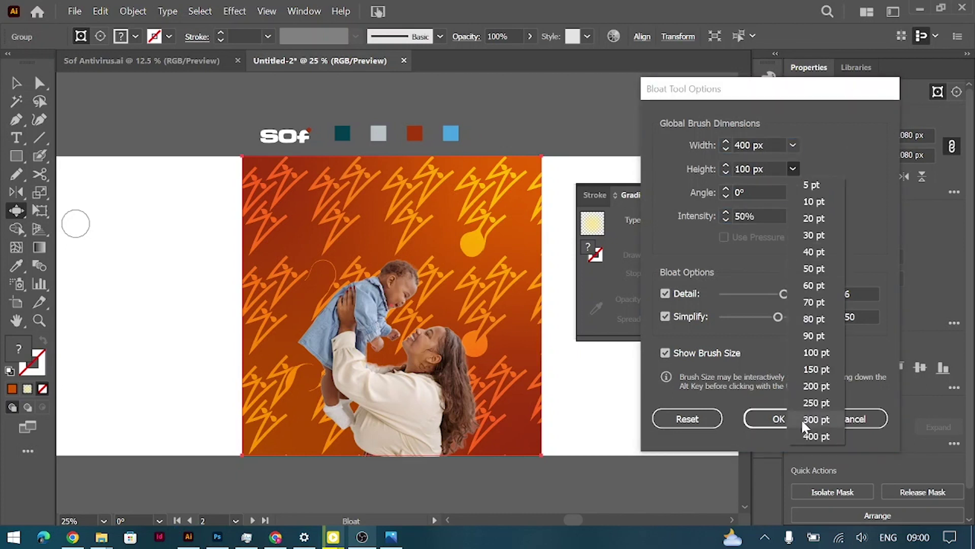
{"action": "left_click", "coordinate": [816, 436]}
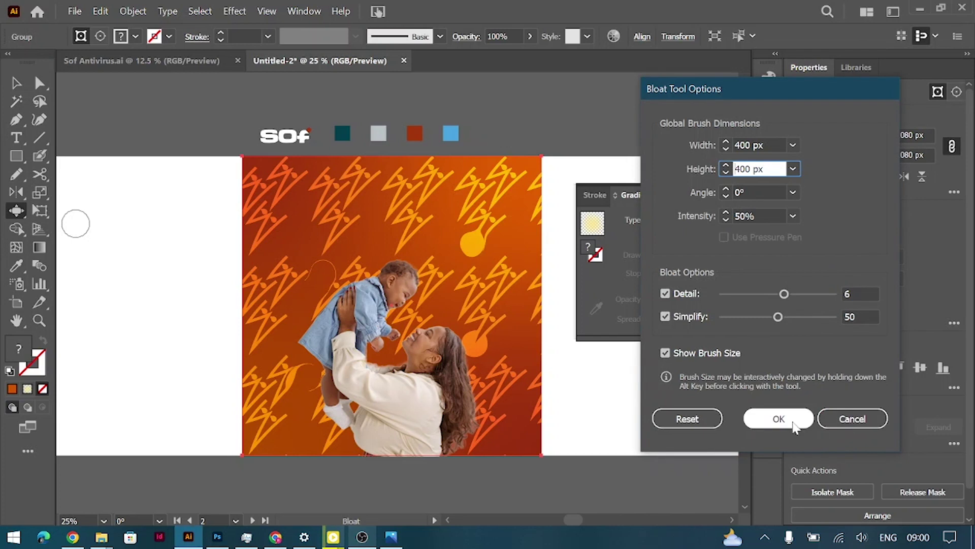
{"action": "left_click", "coordinate": [777, 418]}
Try a large bloat on the logo pattern above the baby and undo it.
{"action": "left_click", "coordinate": [350, 220]}
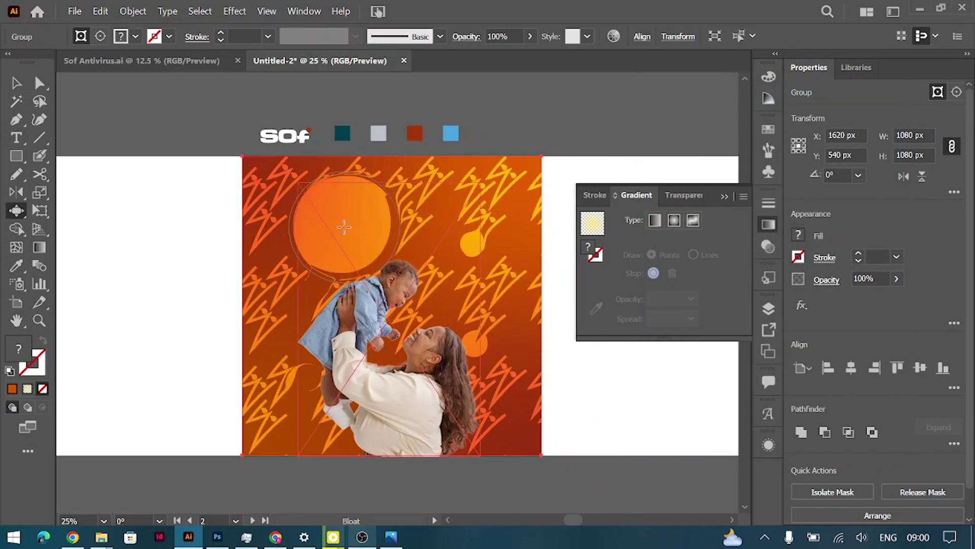
{"action": "key", "text": "ctrl+z"}
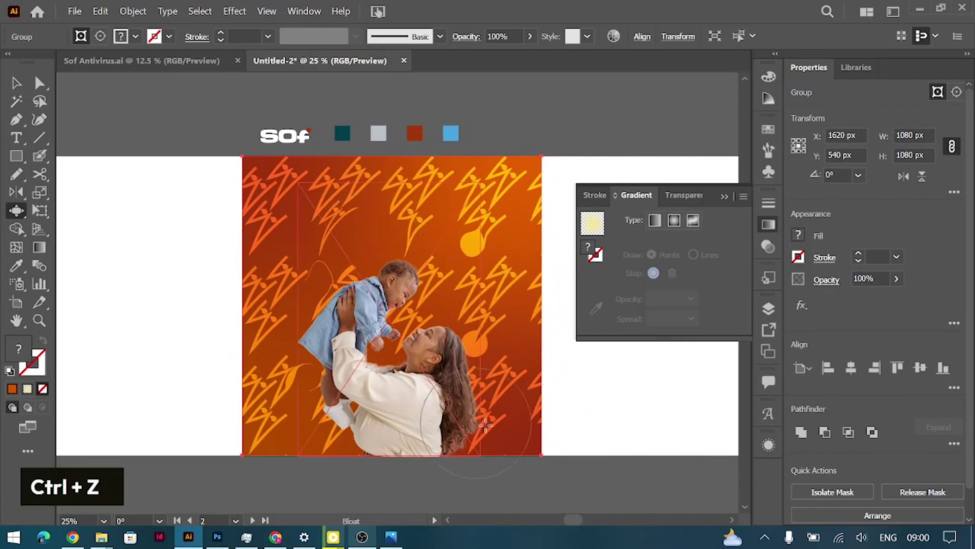
{"action": "key", "text": "ctrl"}
{"action": "key", "text": "ctrl+z"}
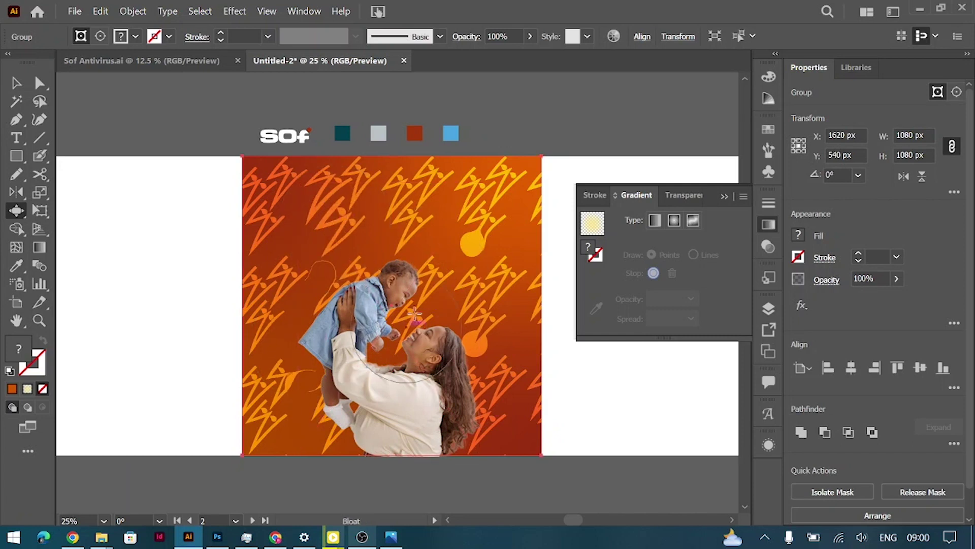
Bloat the logo pattern lightly with the 400 px brush above the baby and along the square's right and left sides, then deselect it.
{"action": "left_click", "coordinate": [424, 228]}
{"action": "left_click", "coordinate": [502, 312]}
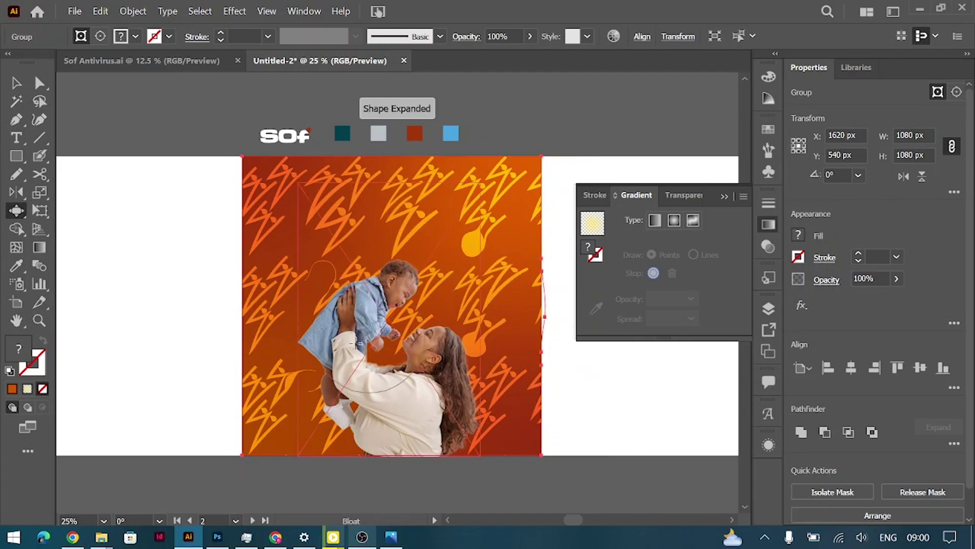
{"action": "key", "text": "ctrl+equal"}
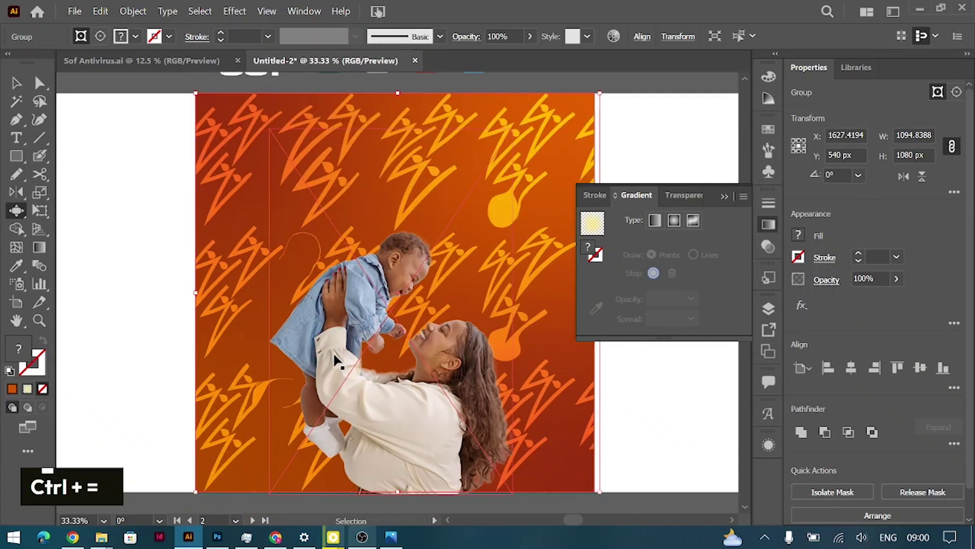
{"action": "left_click", "coordinate": [465, 290]}
{"action": "key", "text": "ctrl+z"}
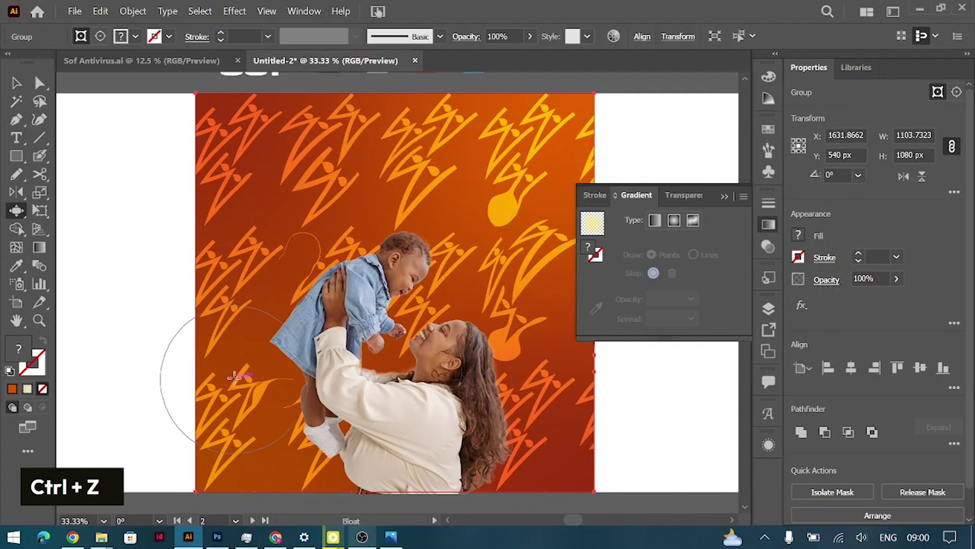
{"action": "left_click", "coordinate": [196, 294]}
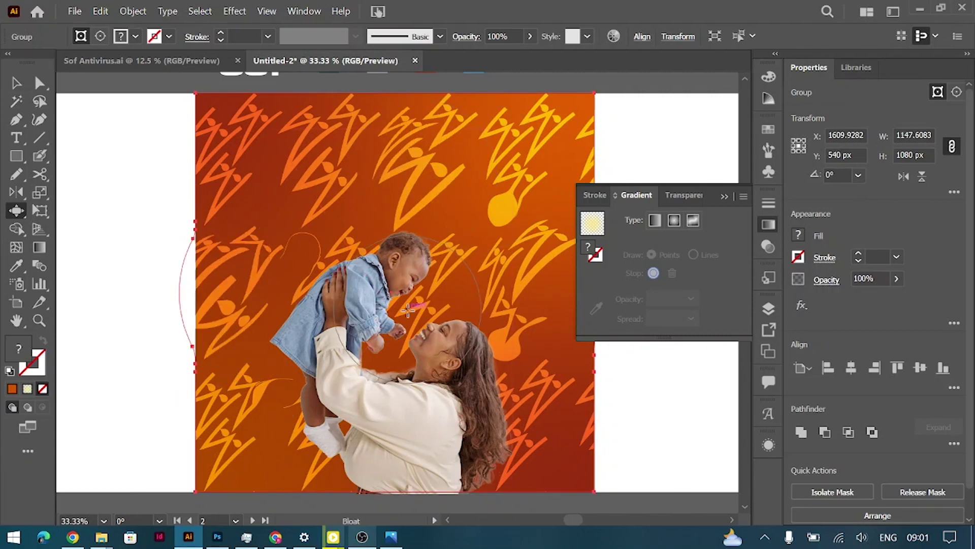
{"action": "left_click", "coordinate": [16, 85]}
{"action": "key", "text": "ctrl+minus"}
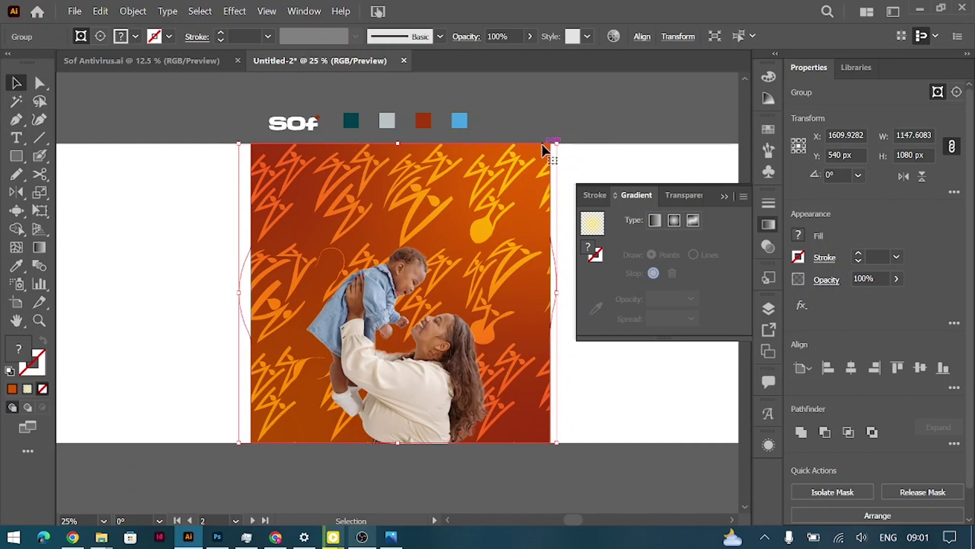
{"action": "left_click", "coordinate": [603, 146]}
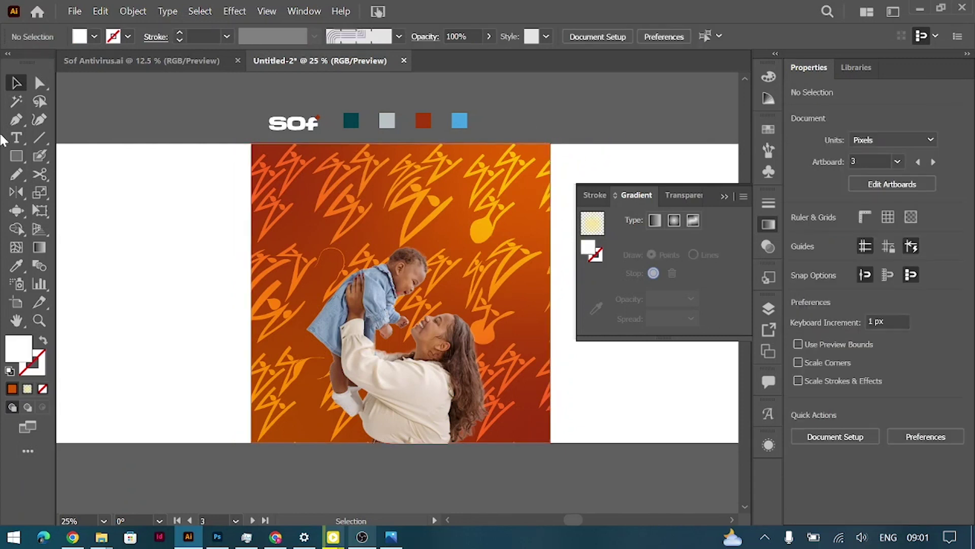
Draw a 1085 px square over the graphic, fill it with white and place it behind the photo.
{"action": "key", "text": "m"}
{"action": "left_click_drag", "start_coordinate": [251, 145], "coordinate": [552, 444]}
{"action": "left_click", "coordinate": [798, 237]}
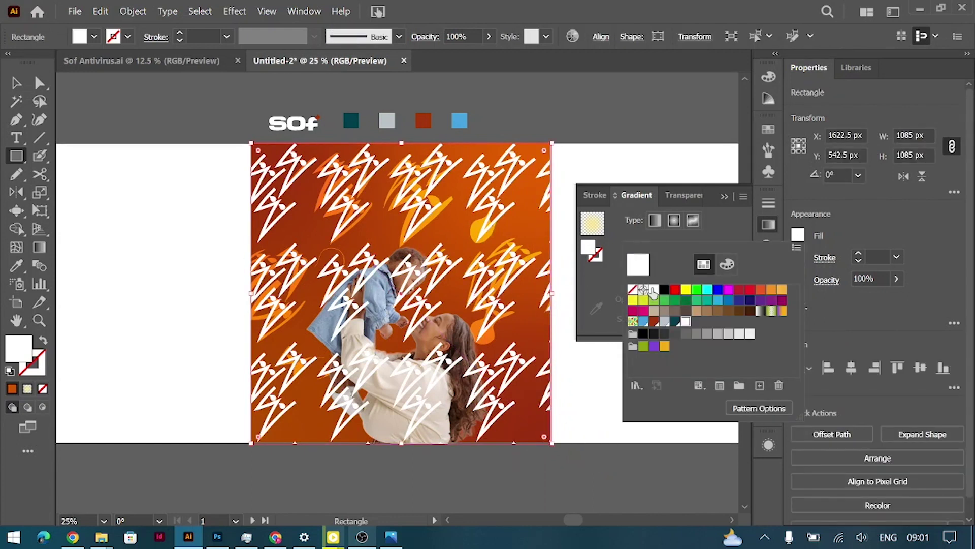
{"action": "double_click", "coordinate": [650, 292]}
{"action": "key", "text": "v"}
{"action": "key", "text": "ctrl+bracketleft"}
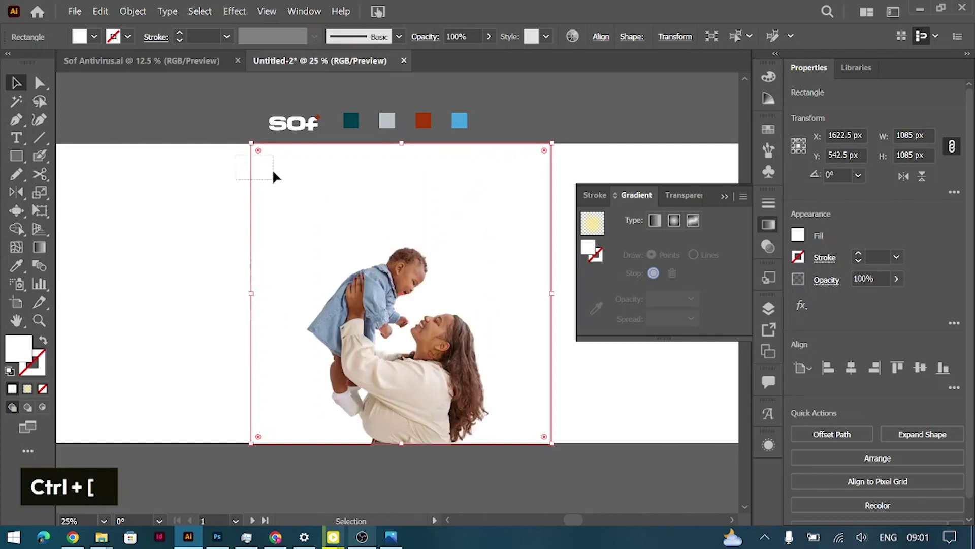
Clip the distorted pattern to the white square with a clipping mask and collapse the gradient settings.
{"action": "left_click", "coordinate": [274, 176], "text": "shift"}
{"action": "right_click", "coordinate": [275, 175]}
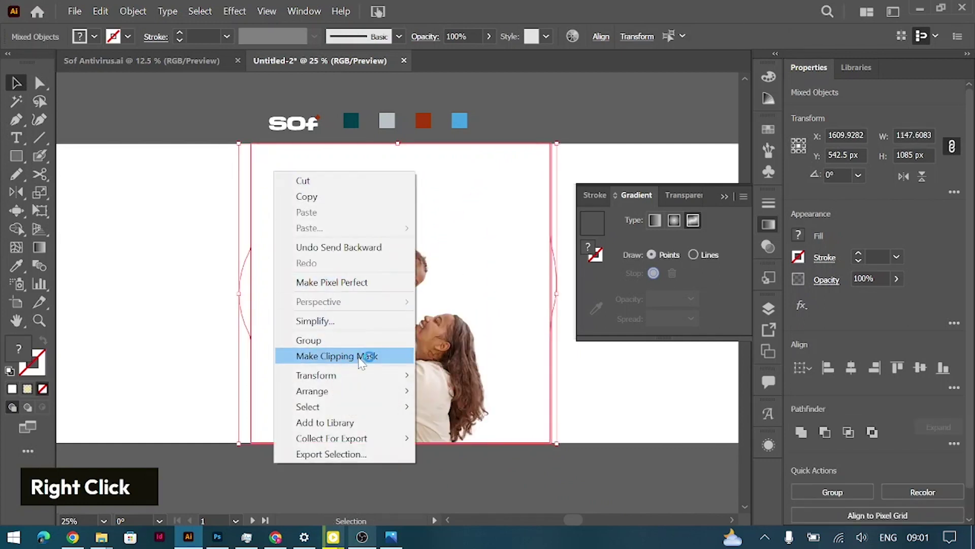
{"action": "left_click", "coordinate": [339, 357]}
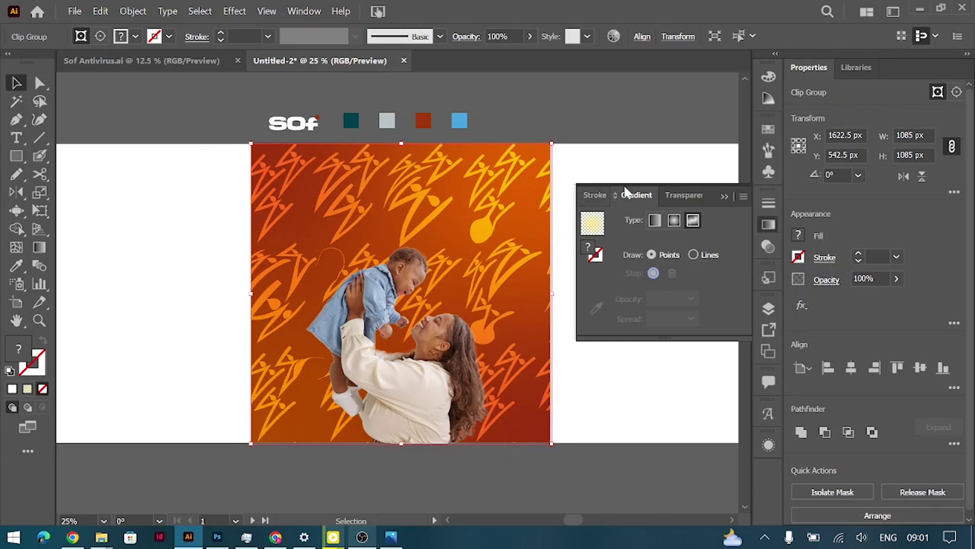
{"action": "left_click", "coordinate": [724, 196]}
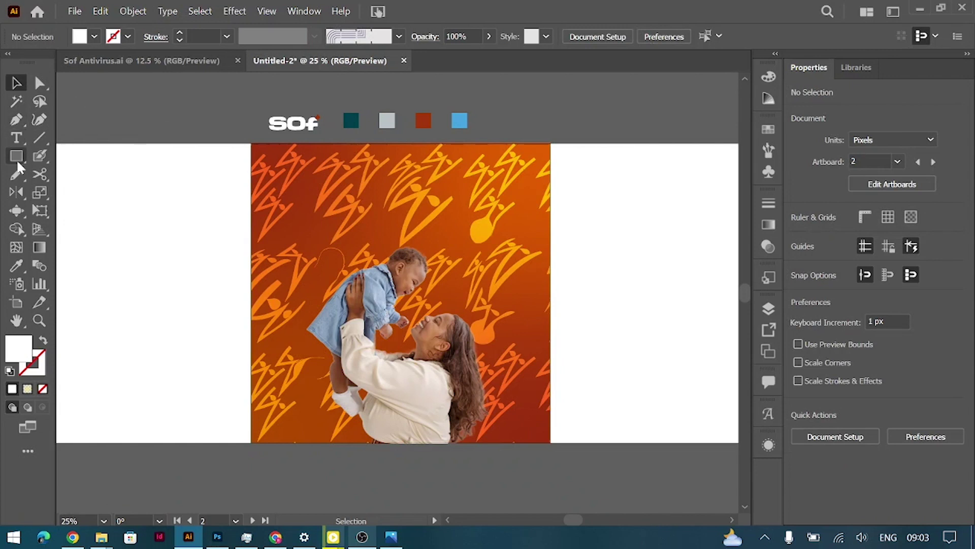
Draw a freehand outline about 797 by 948 px around the mother and baby, fill it white and place it behind the photo.
{"action": "left_click", "coordinate": [17, 173]}
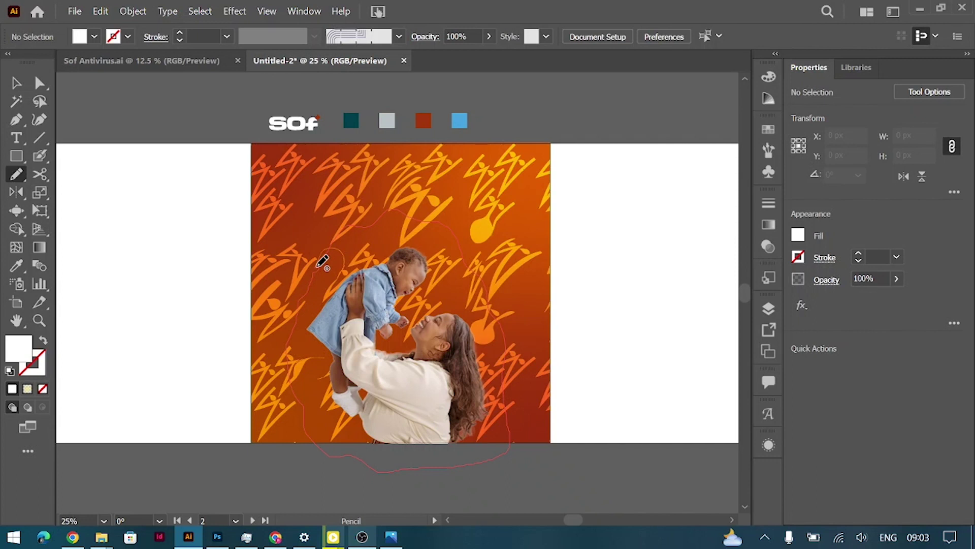
{"action": "left_click_drag", "start_coordinate": [323, 262], "coordinate": [324, 260]}
{"action": "left_click", "coordinate": [799, 239]}
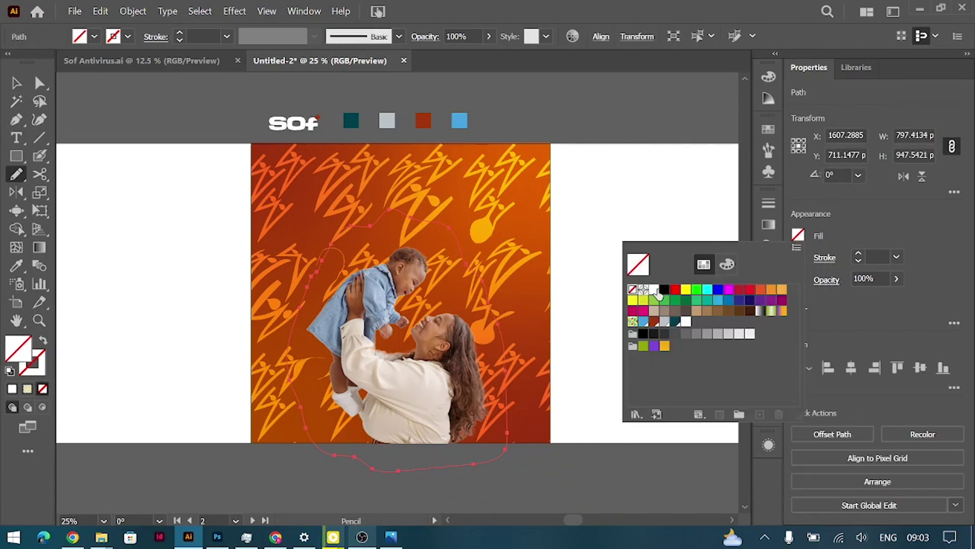
{"action": "double_click", "coordinate": [658, 291]}
{"action": "key", "text": "v"}
{"action": "key", "text": "ctrl+["}
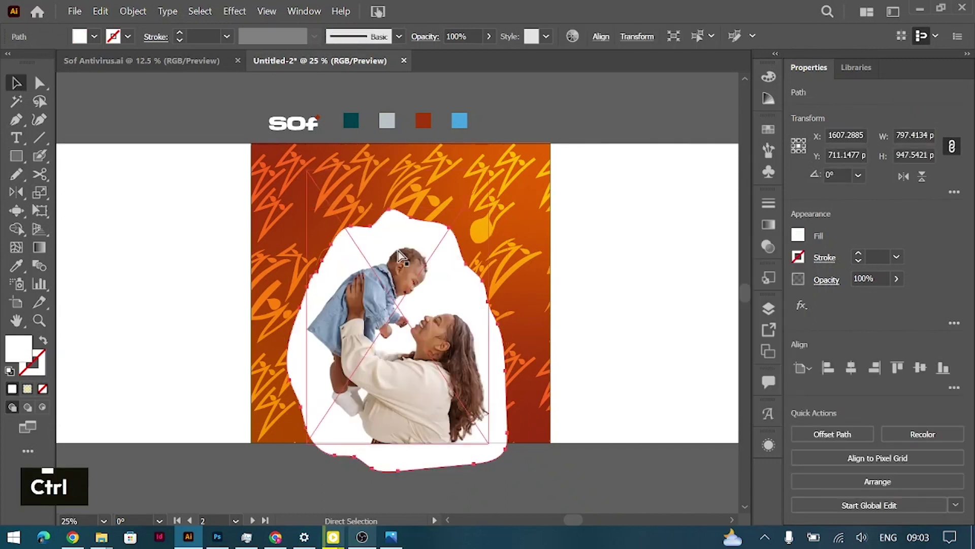
Duplicate the clipped logo pattern in front and clip the copy to the white freehand shape with a clipping mask.
{"action": "left_click", "coordinate": [453, 161]}
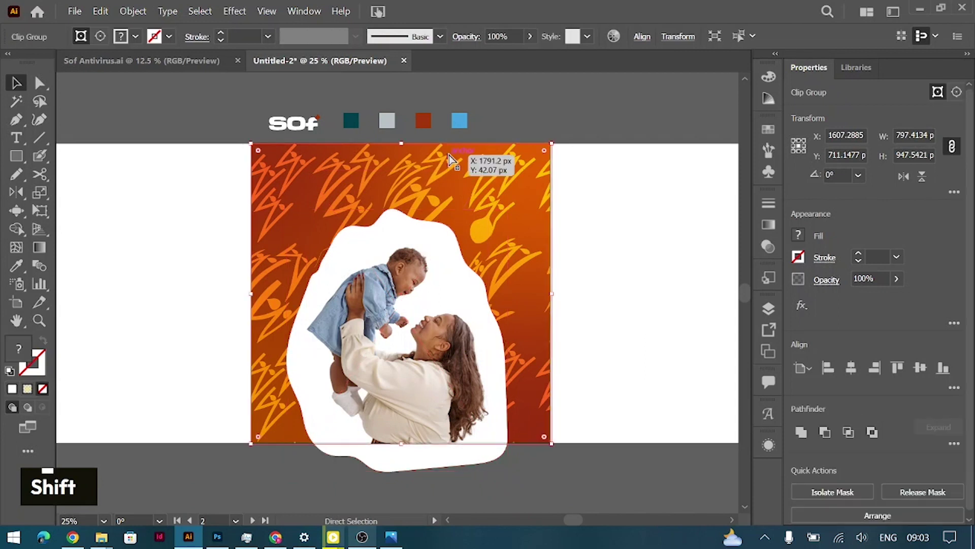
{"action": "key", "text": "ctrl+c"}
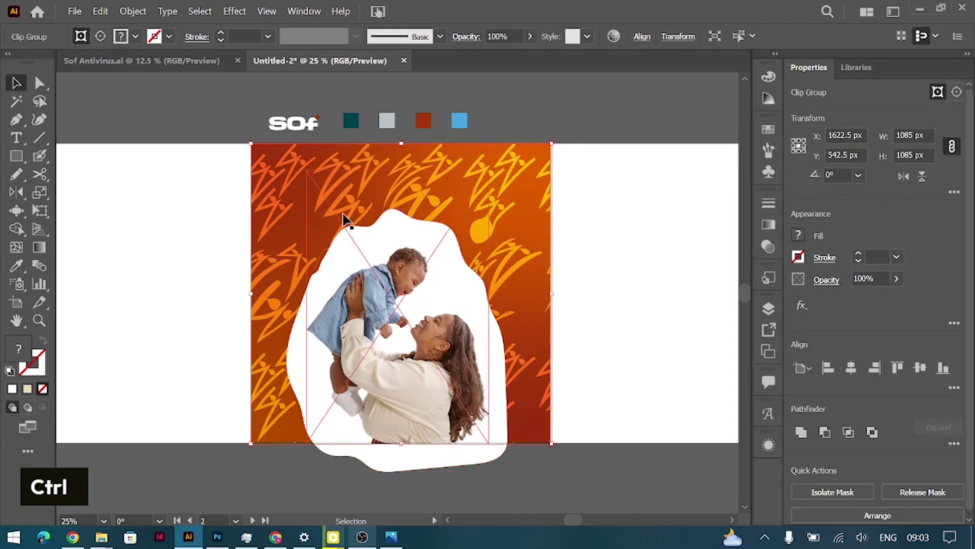
{"action": "left_click", "coordinate": [295, 341], "text": "shift"}
{"action": "right_click", "coordinate": [293, 337]}
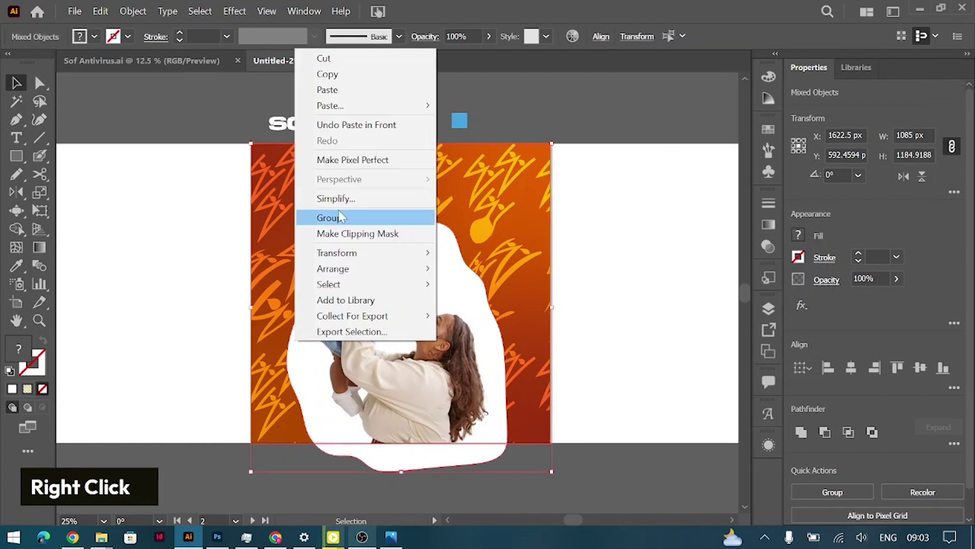
{"action": "left_click", "coordinate": [350, 233]}
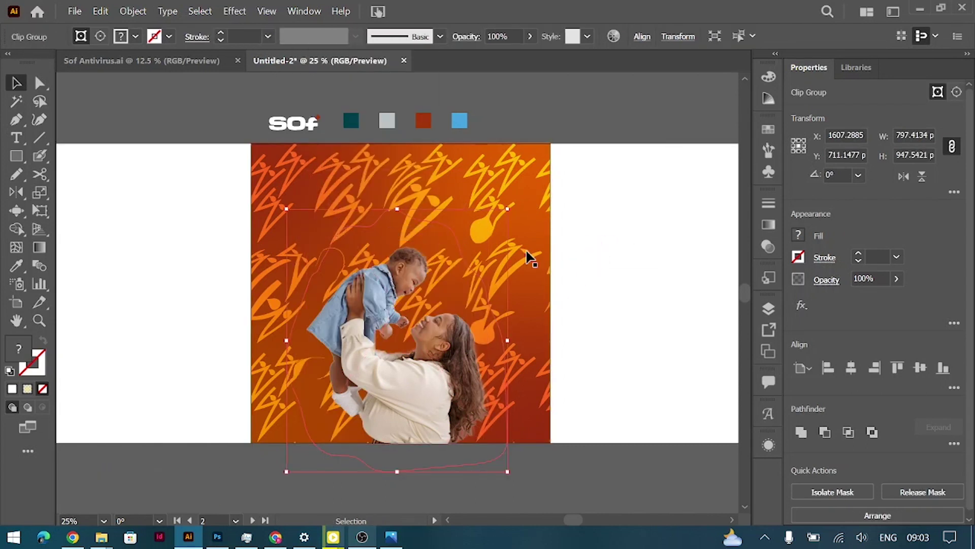
Apply a Gaussian Blur with a radius of about 11.9 pixels to the freehand-shaped pattern copy.
{"action": "left_click", "coordinate": [802, 305]}
{"action": "mouse_move", "coordinate": [833, 412]}
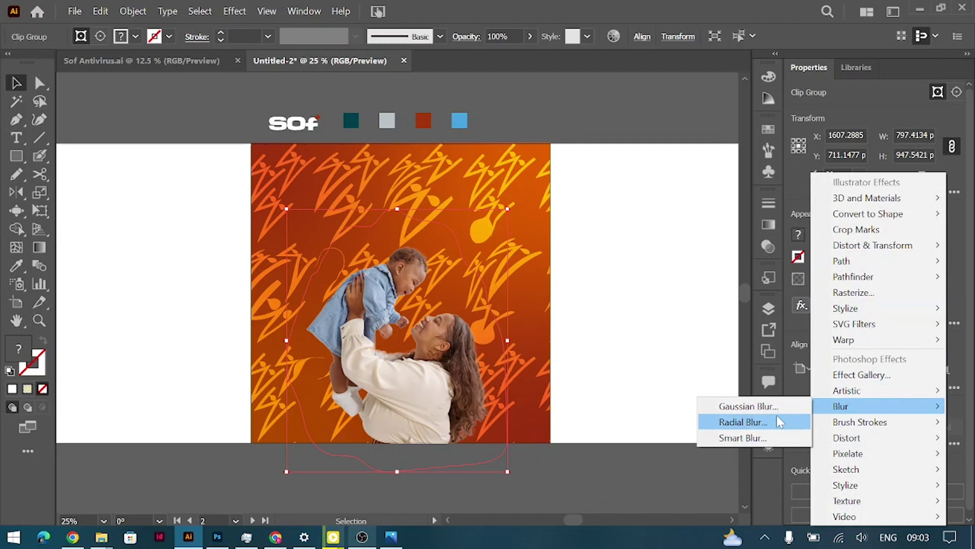
{"action": "left_click", "coordinate": [746, 405]}
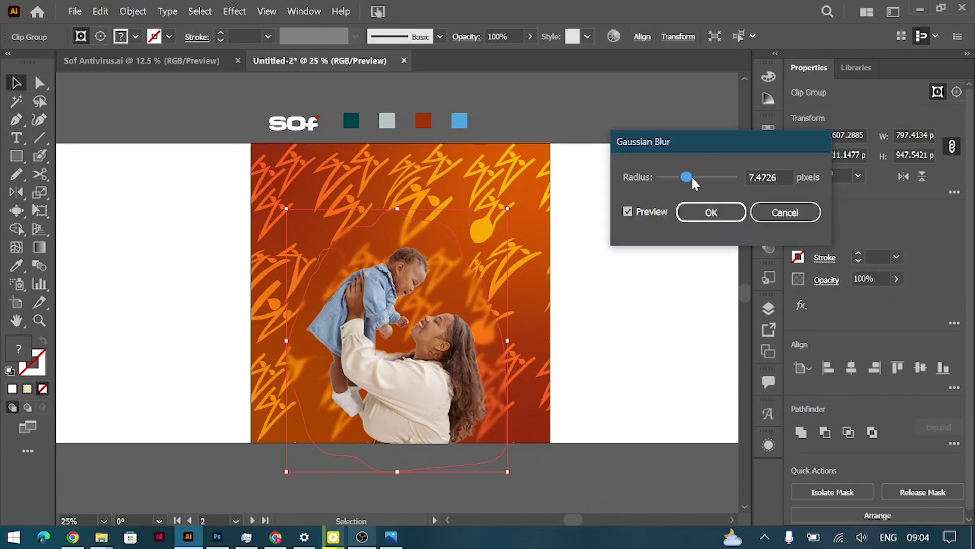
{"action": "left_click_drag", "start_coordinate": [691, 178], "coordinate": [702, 179]}
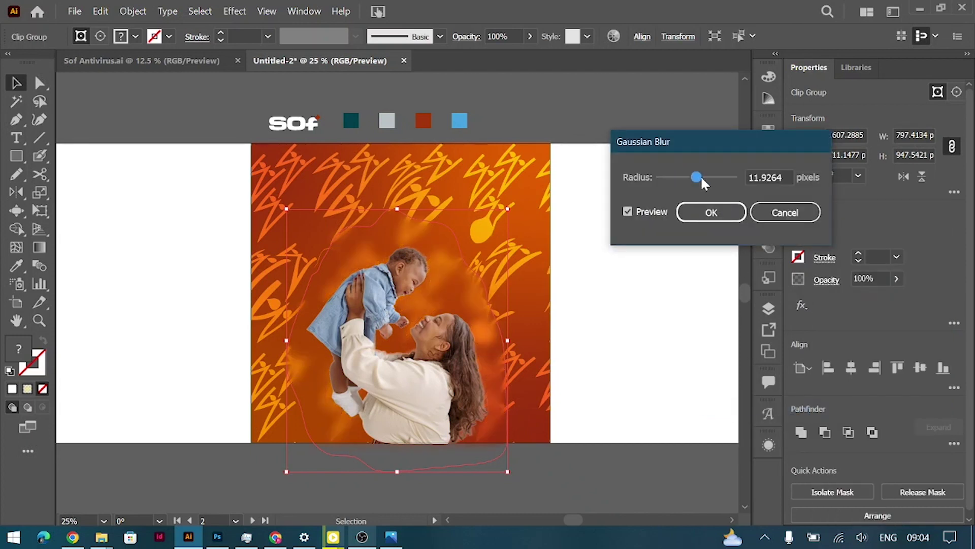
{"action": "left_click", "coordinate": [710, 211]}
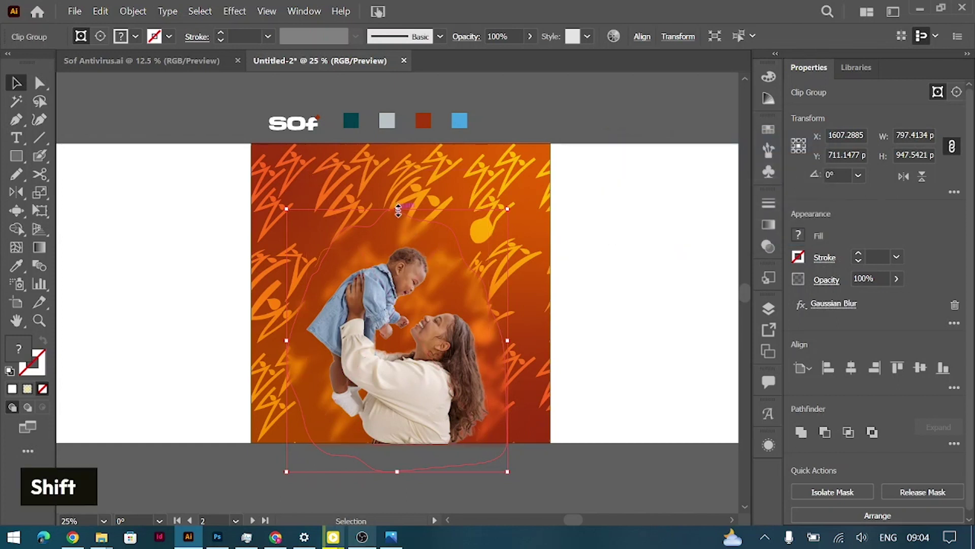
Enlarge the mother-and-baby photo proportionally to about 739 by 1109 px, keeping its lower edge at the square's bottom, and deselect it.
{"action": "left_click_drag", "start_coordinate": [398, 209], "coordinate": [399, 194]}
{"action": "key", "text": "ctrl+z"}
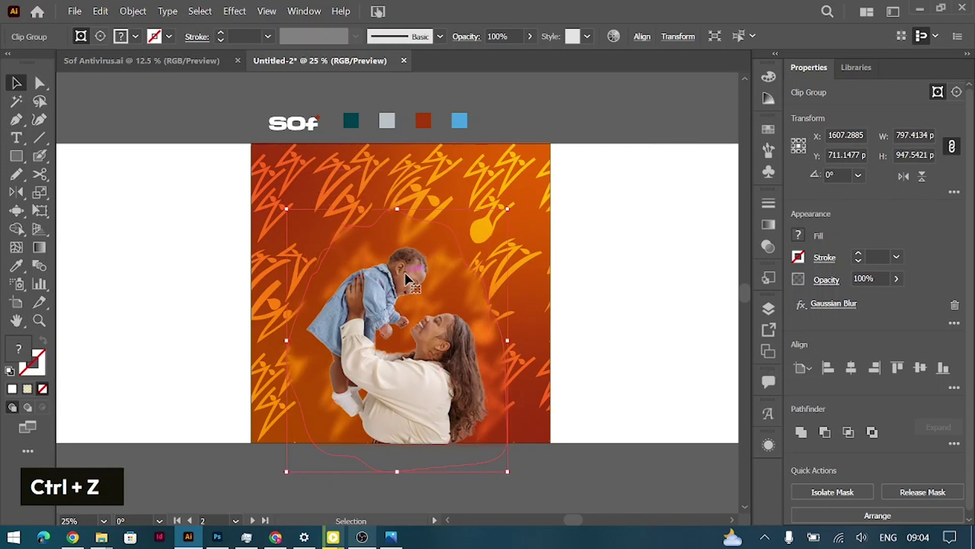
{"action": "left_click", "coordinate": [404, 358]}
{"action": "left_click_drag", "start_coordinate": [401, 172], "coordinate": [402, 138]}
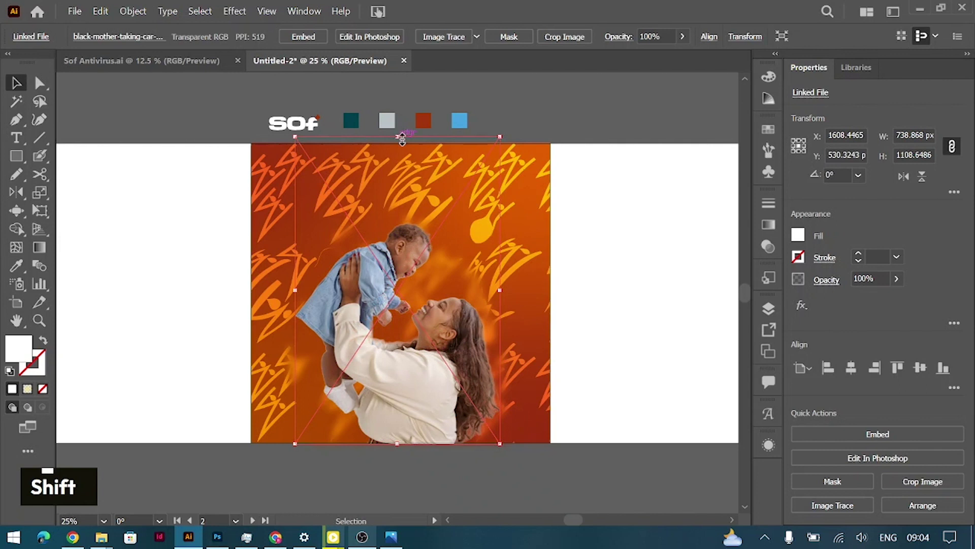
{"action": "key", "text": "ctrl+="}
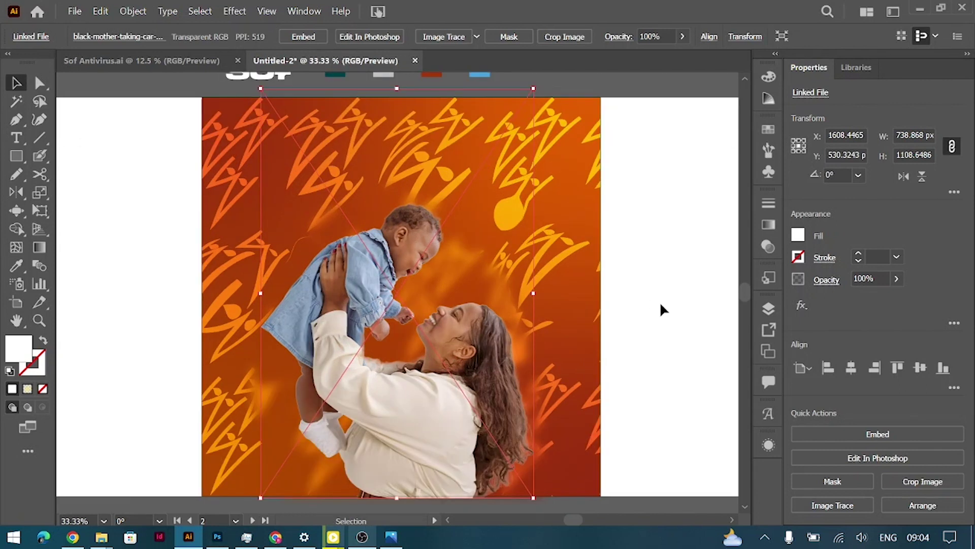
{"action": "left_click", "coordinate": [159, 239]}
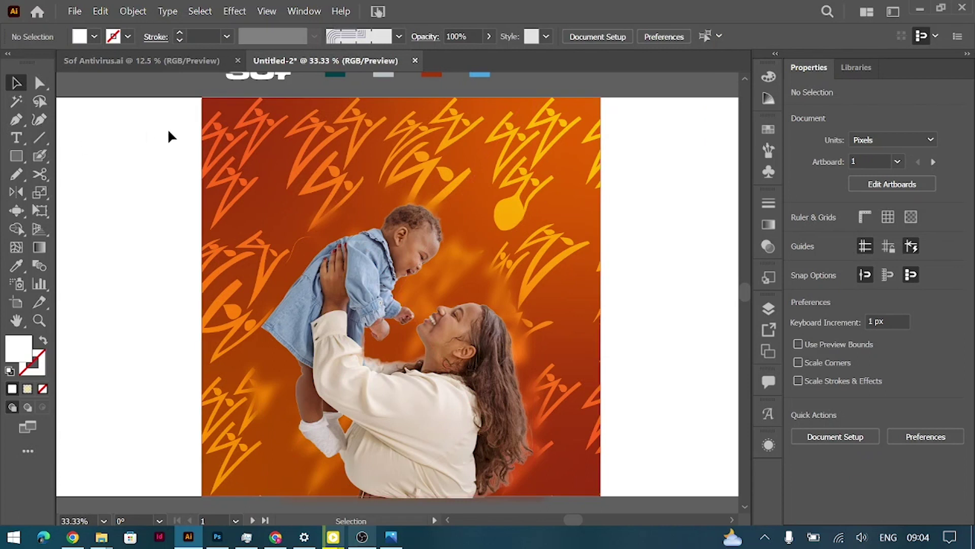
Duplicate the square logo pattern group in place and apply a Gaussian Blur of about 13.4 pixels to the copy.
{"action": "left_click", "coordinate": [227, 147]}
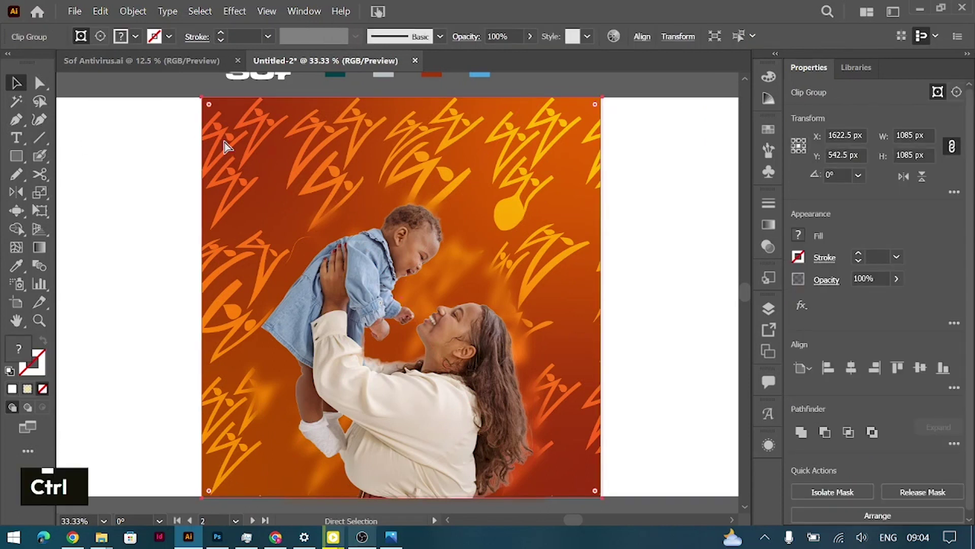
{"action": "key", "text": "ctrl+c"}
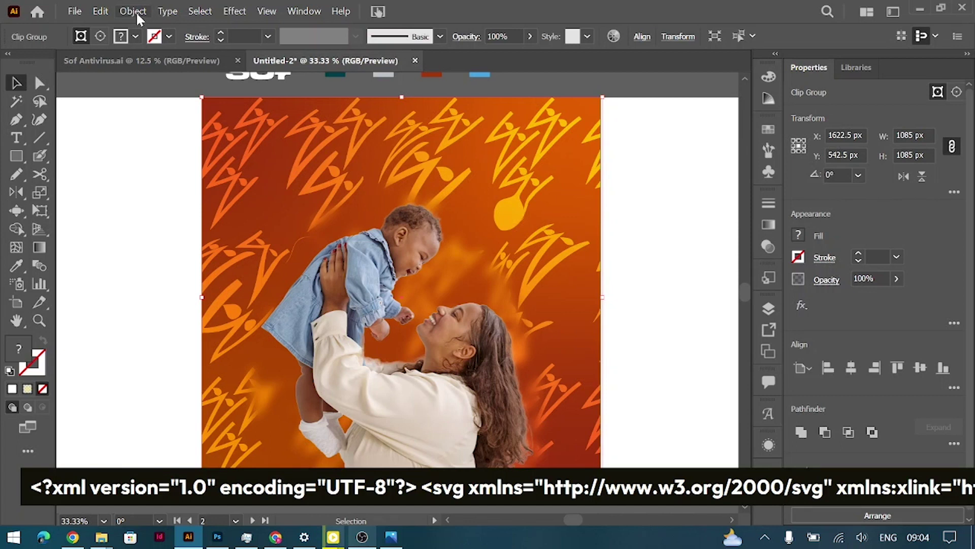
{"action": "left_click", "coordinate": [801, 304]}
{"action": "mouse_move", "coordinate": [858, 403]}
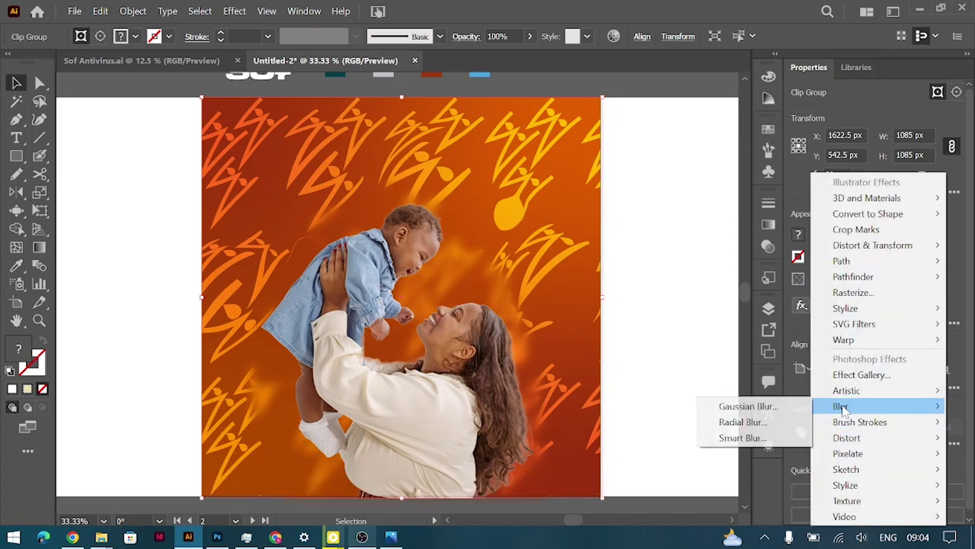
{"action": "left_click", "coordinate": [740, 403]}
{"action": "left_click_drag", "start_coordinate": [696, 178], "coordinate": [694, 178]}
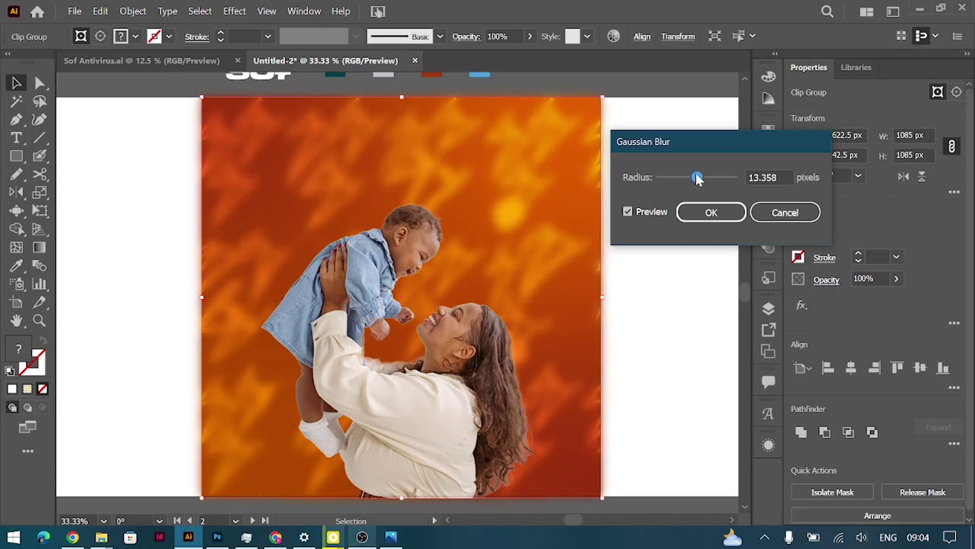
{"action": "left_click", "coordinate": [711, 212]}
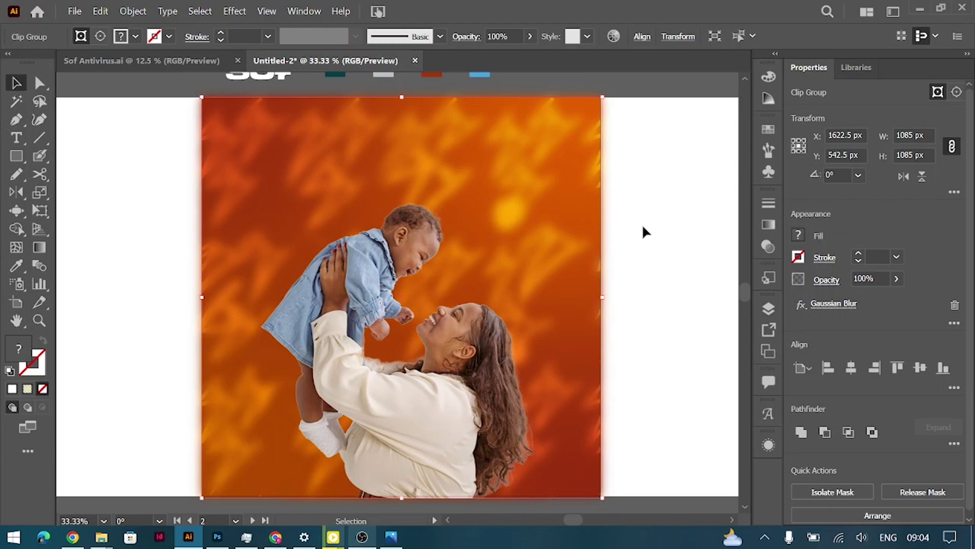
Shift the blurred square aside, bring the photo to the front, and realign the blurred square over the graphic.
{"action": "left_click_drag", "start_coordinate": [571, 125], "coordinate": [322, 126]}
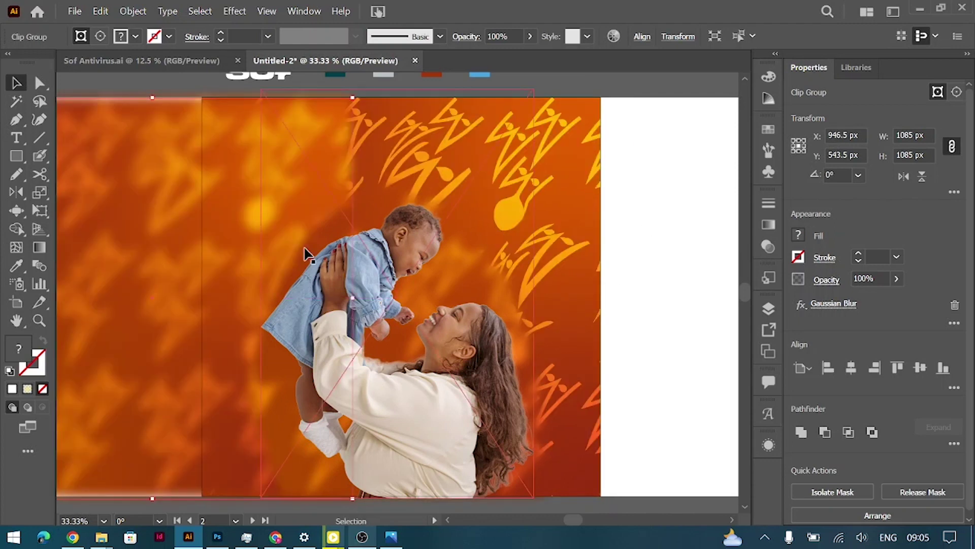
{"action": "left_click", "coordinate": [278, 257]}
{"action": "key", "text": "ctrl+shift+bracketright"}
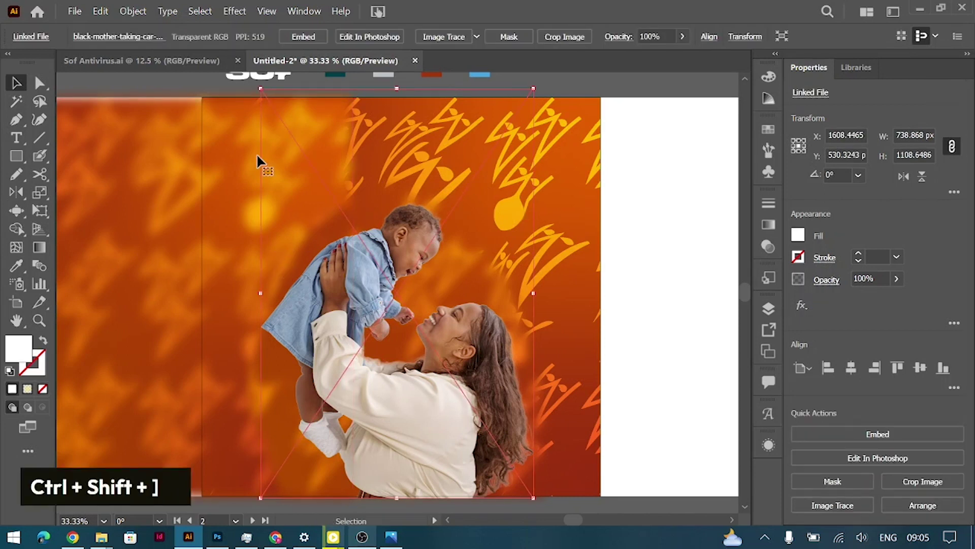
{"action": "left_click_drag", "start_coordinate": [185, 184], "coordinate": [424, 210]}
{"action": "key", "text": "Left"}
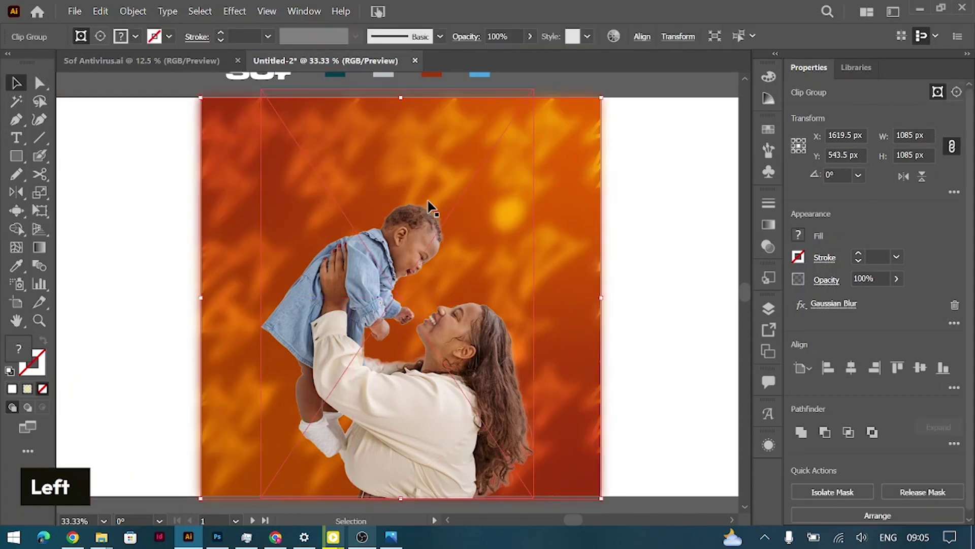
{"action": "key", "text": "Right"}
{"action": "key", "text": "Left"}
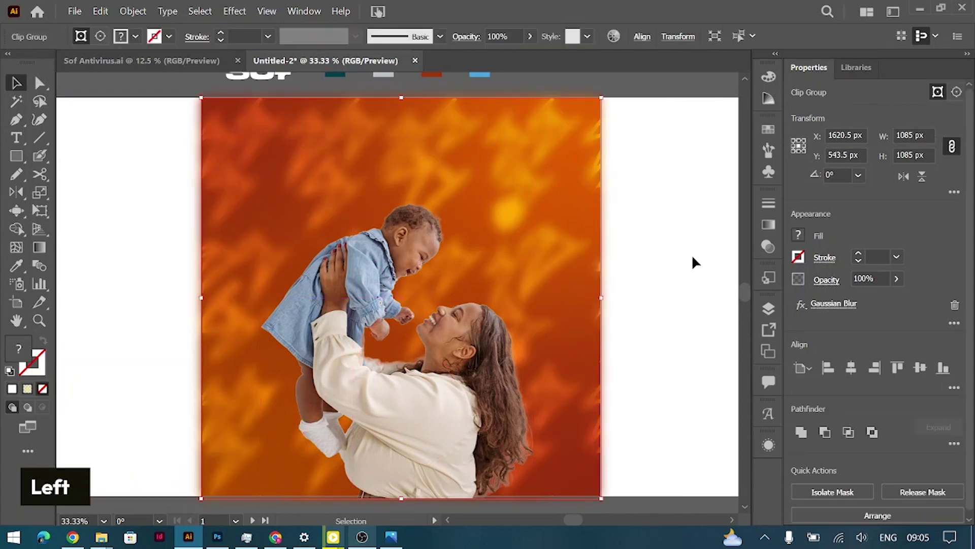
{"action": "left_click", "coordinate": [672, 182]}
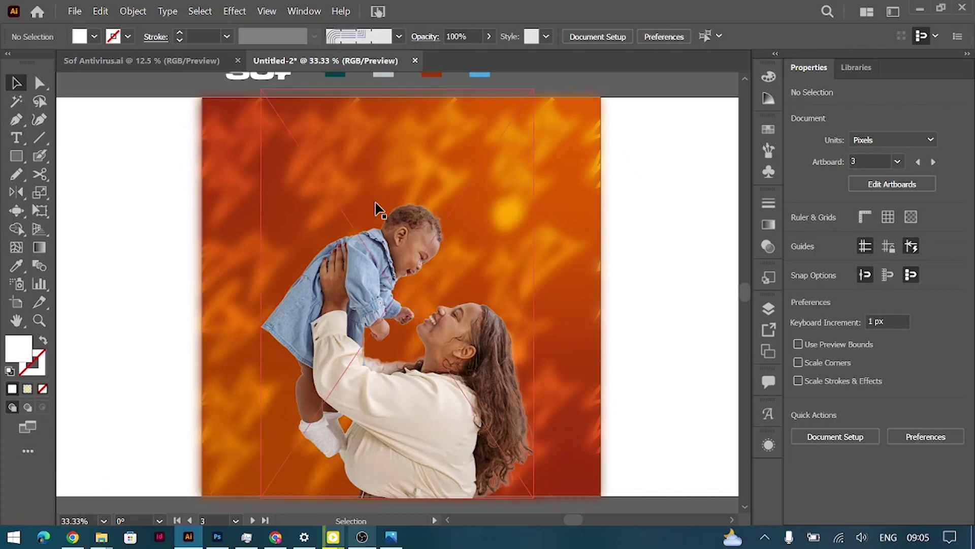
Move the photo aside and set the freehand-shaped pattern group's Gaussian Blur radius to 20 pixels.
{"action": "left_click", "coordinate": [278, 252]}
{"action": "left_click_drag", "start_coordinate": [355, 284], "coordinate": [474, 289]}
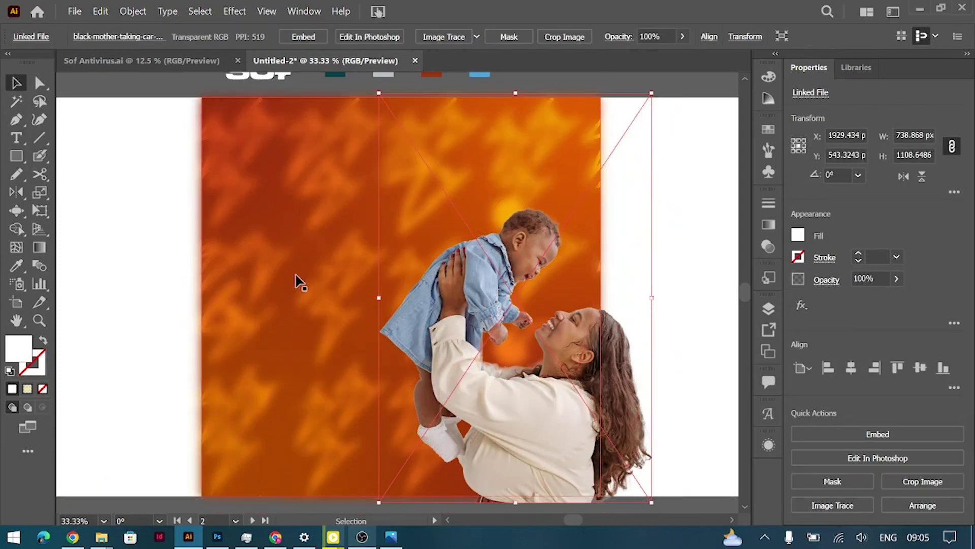
{"action": "left_click", "coordinate": [287, 276]}
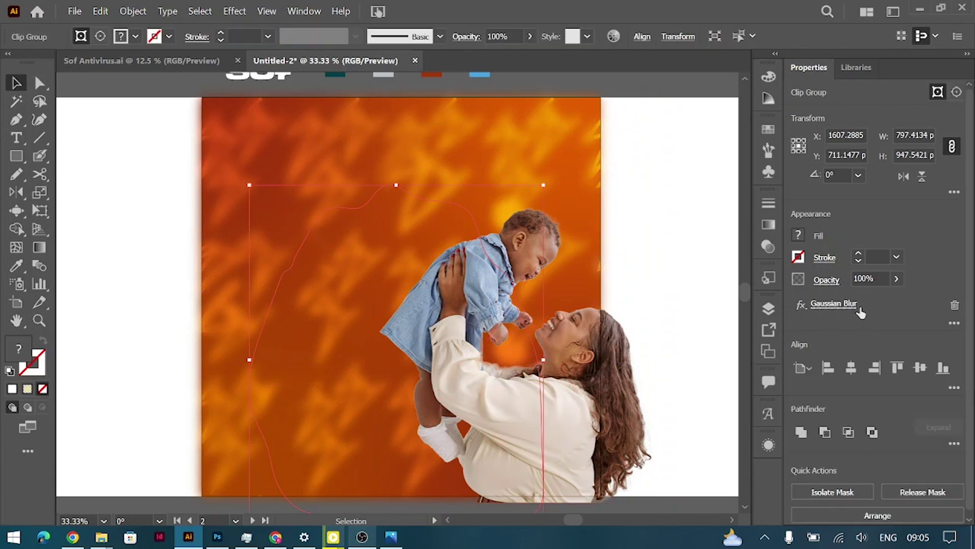
{"action": "left_click", "coordinate": [852, 307]}
{"action": "left_click_drag", "start_coordinate": [704, 175], "coordinate": [704, 175]}
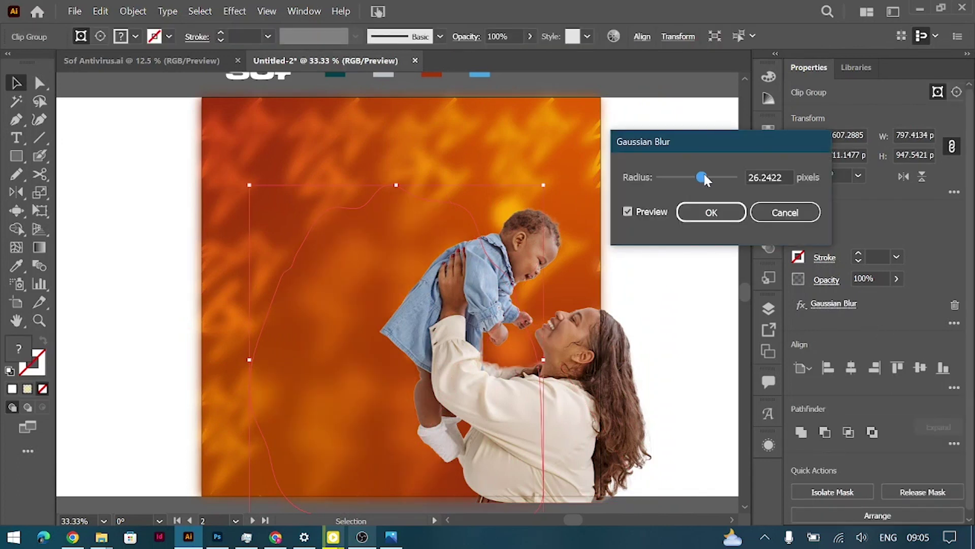
{"action": "left_click", "coordinate": [770, 175]}
{"action": "key", "text": "shift+Down"}
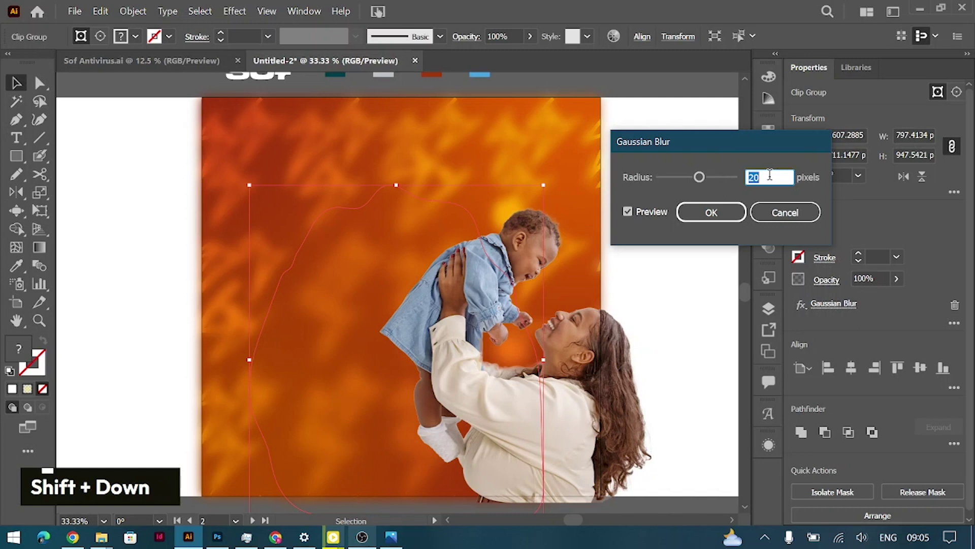
{"action": "left_click", "coordinate": [710, 213]}
Move the mother-and-baby photo back near the middle of the square, at about X 1590 px.
{"action": "left_click_drag", "start_coordinate": [549, 388], "coordinate": [438, 397]}
{"action": "left_click", "coordinate": [675, 286]}
{"action": "left_click", "coordinate": [431, 398]}
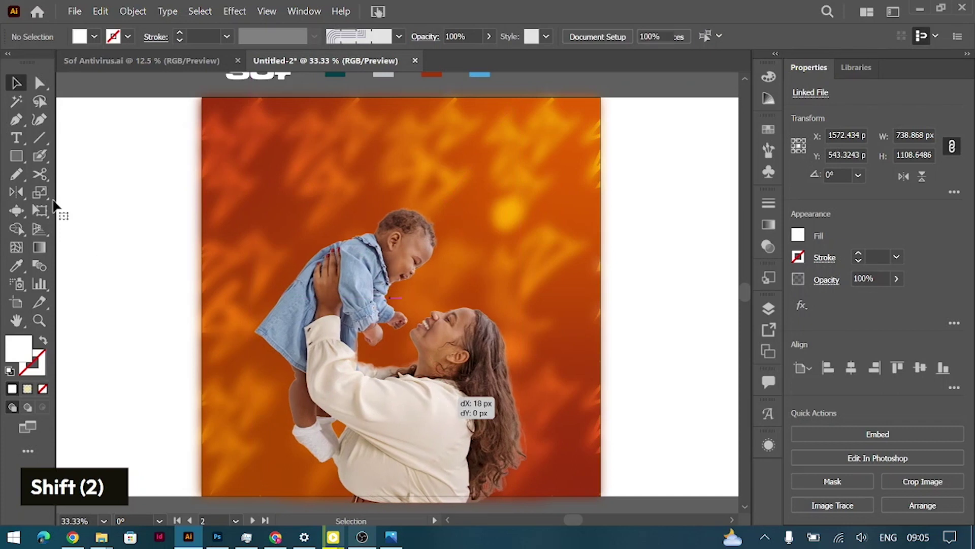
Draw a square of about 1083 px over the whole graphic and fill it with a freeform gradient.
{"action": "left_click", "coordinate": [16, 156]}
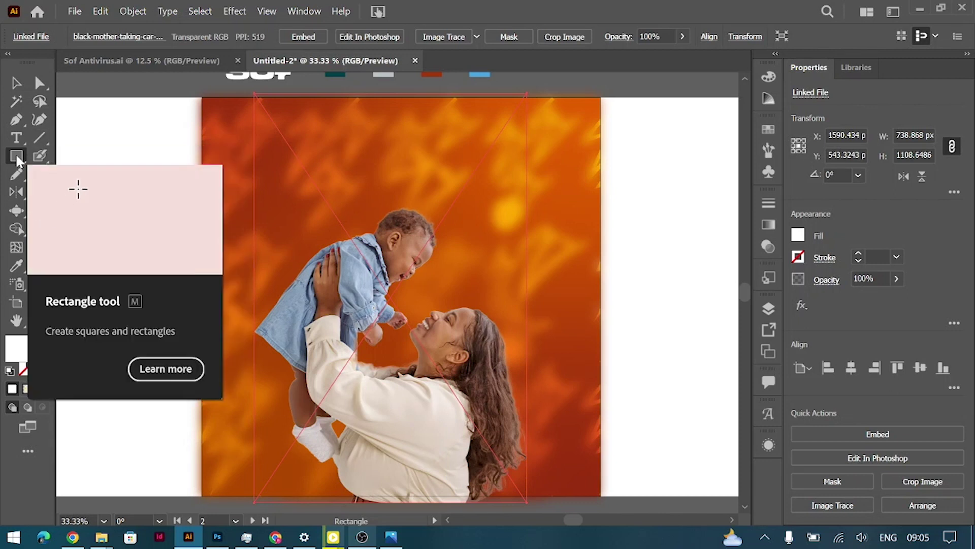
{"action": "left_click_drag", "start_coordinate": [202, 97], "coordinate": [601, 499]}
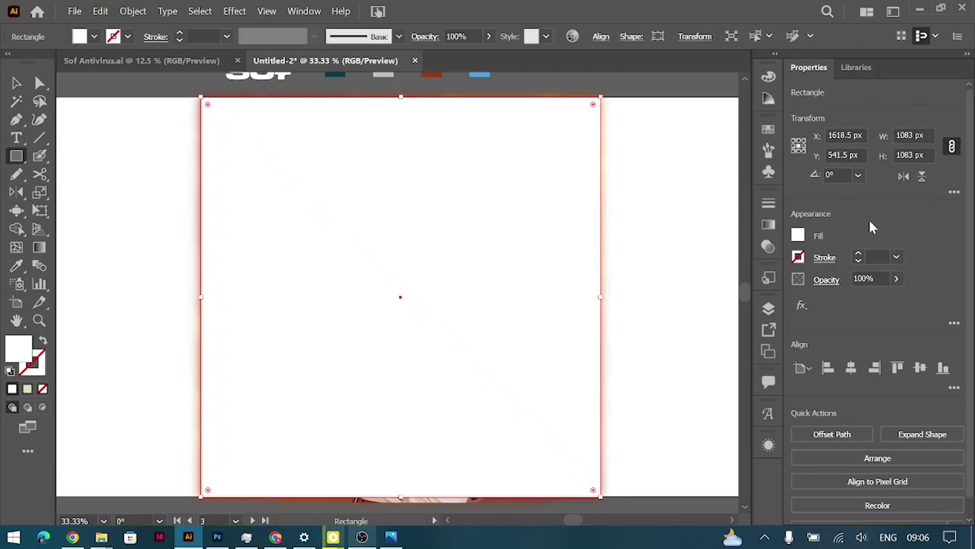
{"action": "left_click", "coordinate": [769, 226]}
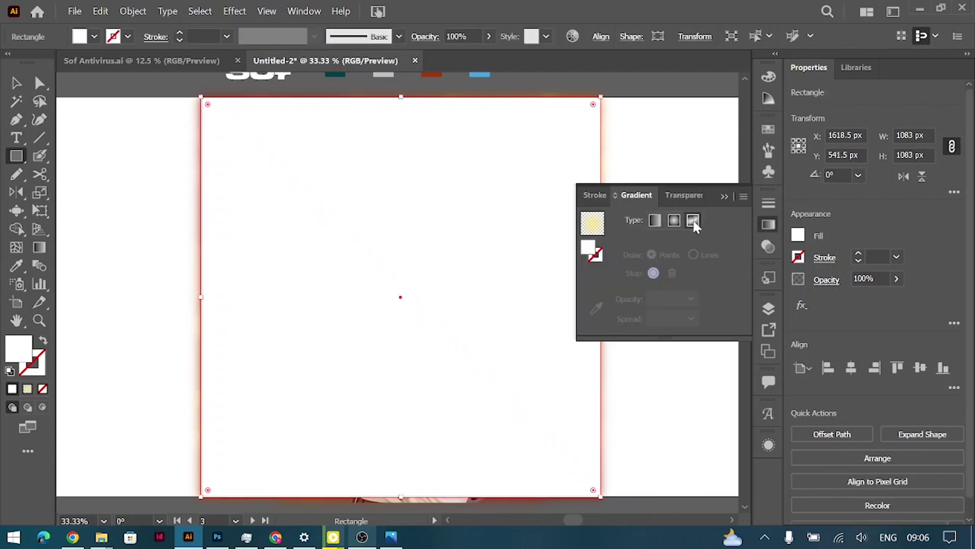
{"action": "left_click", "coordinate": [694, 220]}
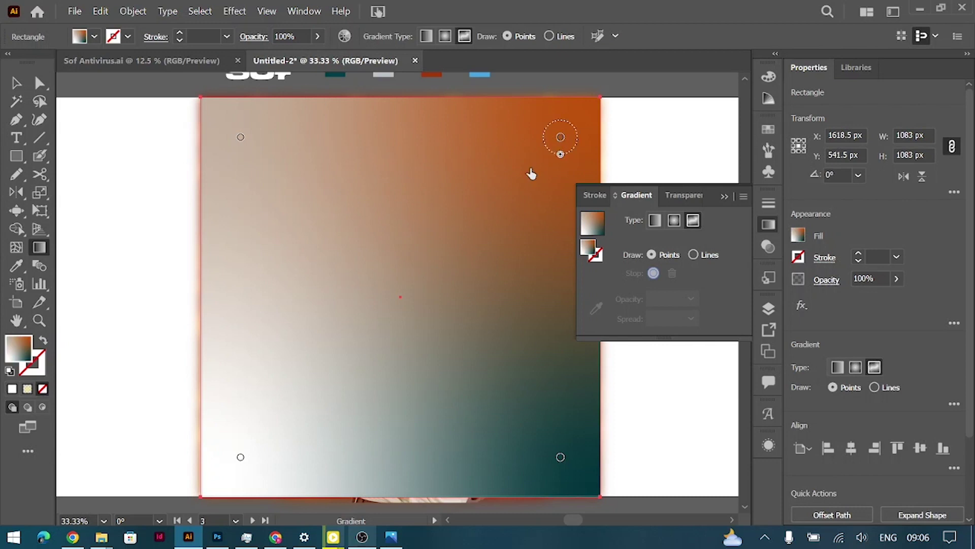
Move the freeform gradient's two upper colour stops down to either side of the square's centre.
{"action": "left_click_drag", "start_coordinate": [559, 137], "coordinate": [412, 316]}
{"action": "left_click_drag", "start_coordinate": [241, 137], "coordinate": [373, 303]}
{"action": "left_click_drag", "start_coordinate": [412, 317], "coordinate": [442, 316]}
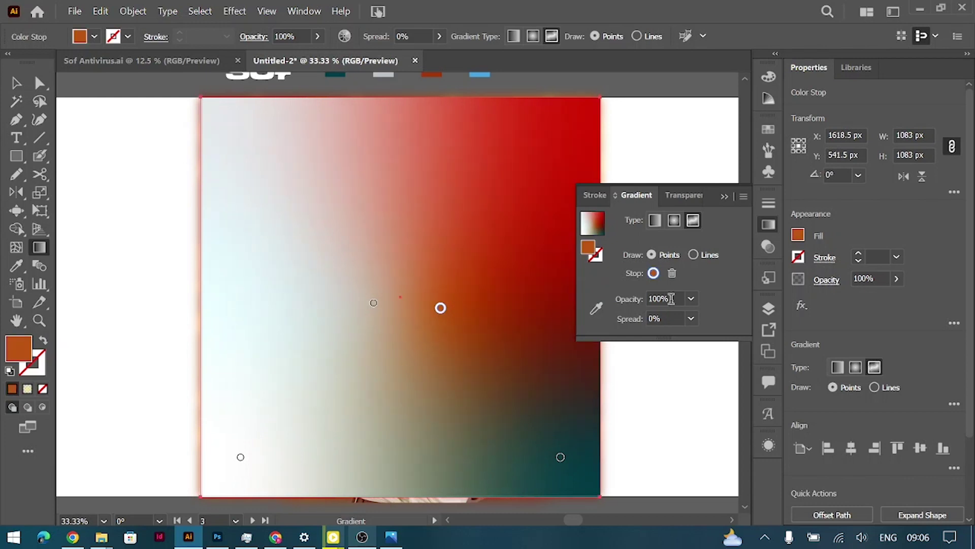
Recolour the stop just left of centre red and the lower-right stop orange-red by sampling colours from the gradient.
{"action": "left_click", "coordinate": [374, 302]}
{"action": "left_click", "coordinate": [595, 308]}
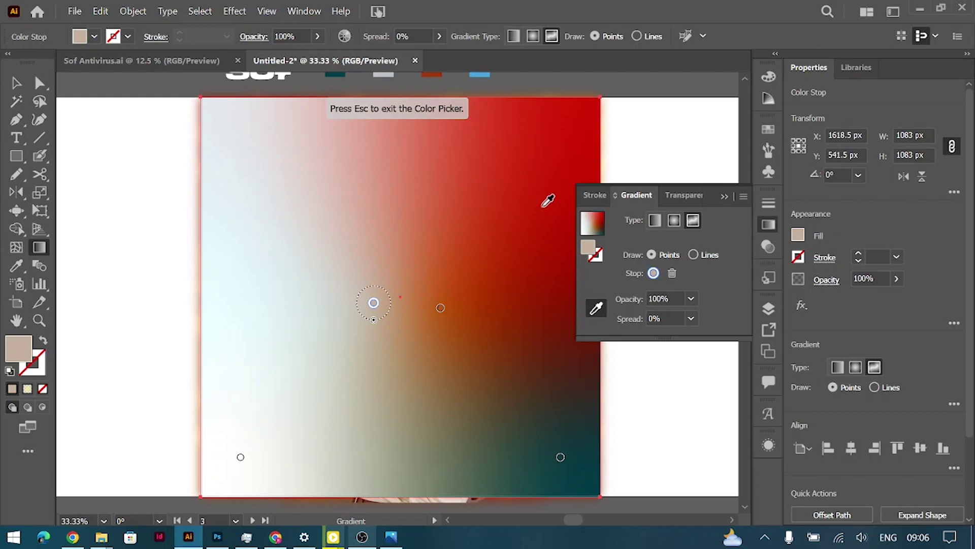
{"action": "left_click", "coordinate": [555, 158]}
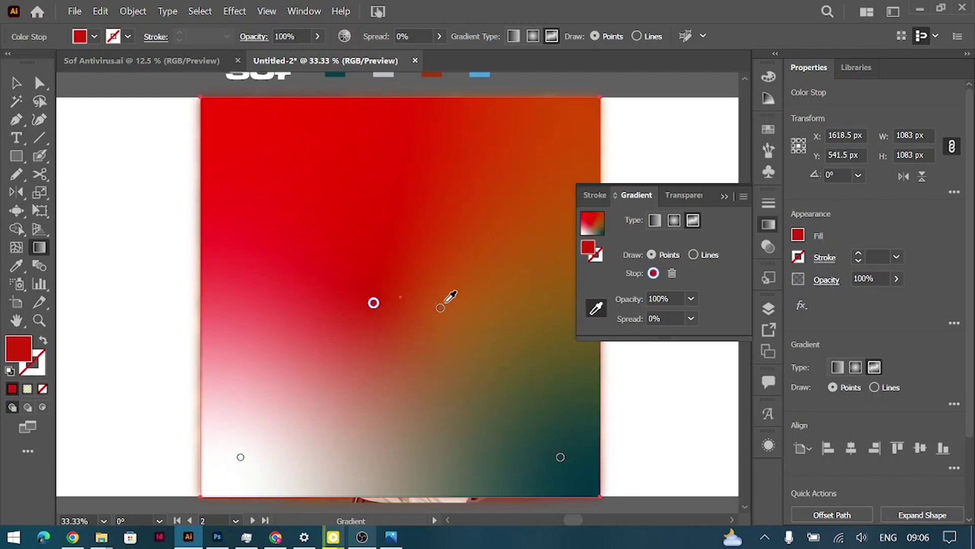
{"action": "left_click", "coordinate": [560, 459]}
{"action": "left_click", "coordinate": [534, 165]}
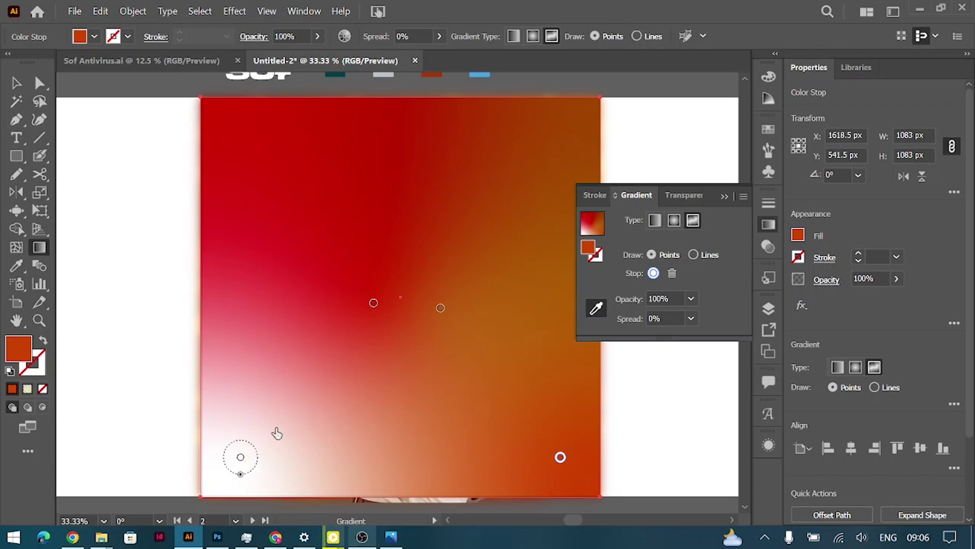
Recolour the lower-left stop brownish orange by sampling the square's upper-right area, and set both centre stops' opacity to 0%.
{"action": "left_click", "coordinate": [242, 457]}
{"action": "left_click", "coordinate": [545, 163]}
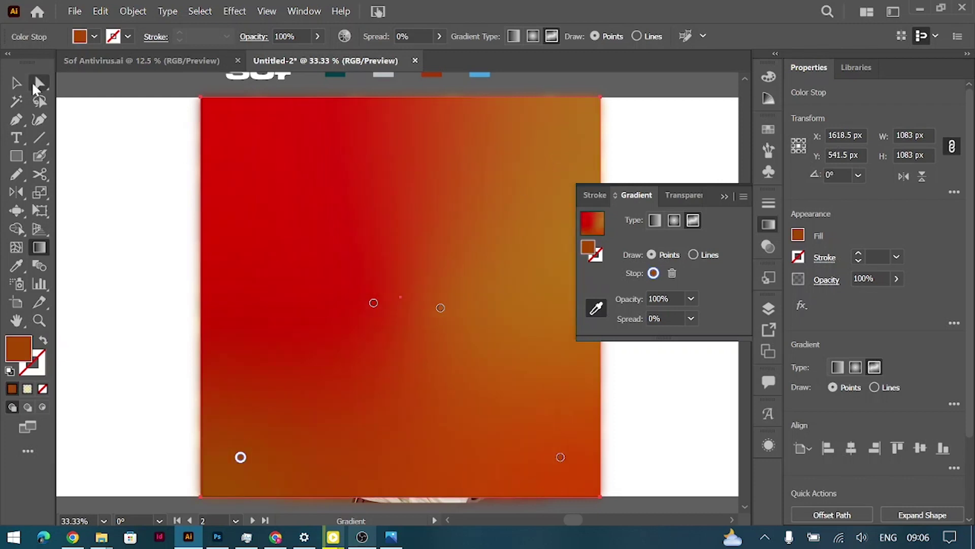
{"action": "left_click", "coordinate": [440, 307]}
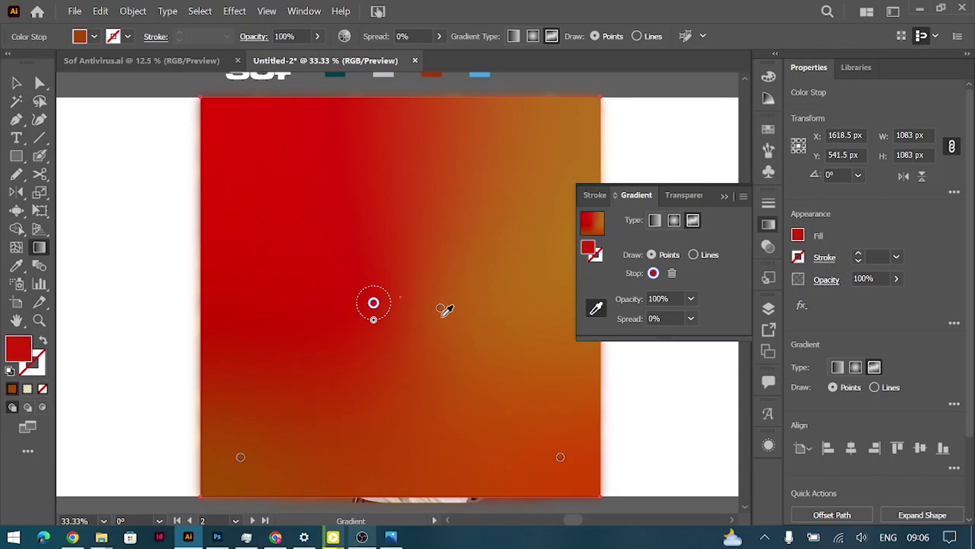
{"action": "left_click", "coordinate": [691, 298]}
{"action": "left_click", "coordinate": [706, 316]}
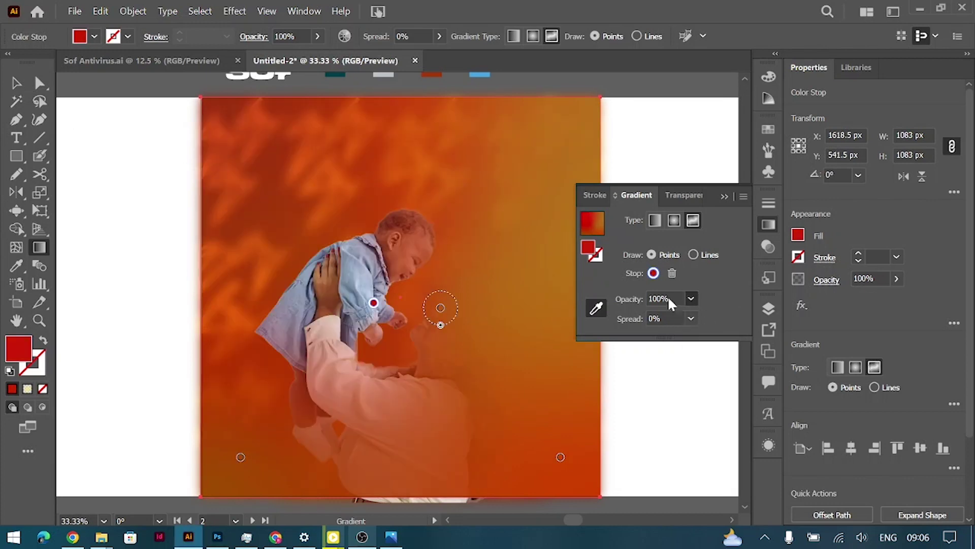
{"action": "left_click", "coordinate": [691, 299]}
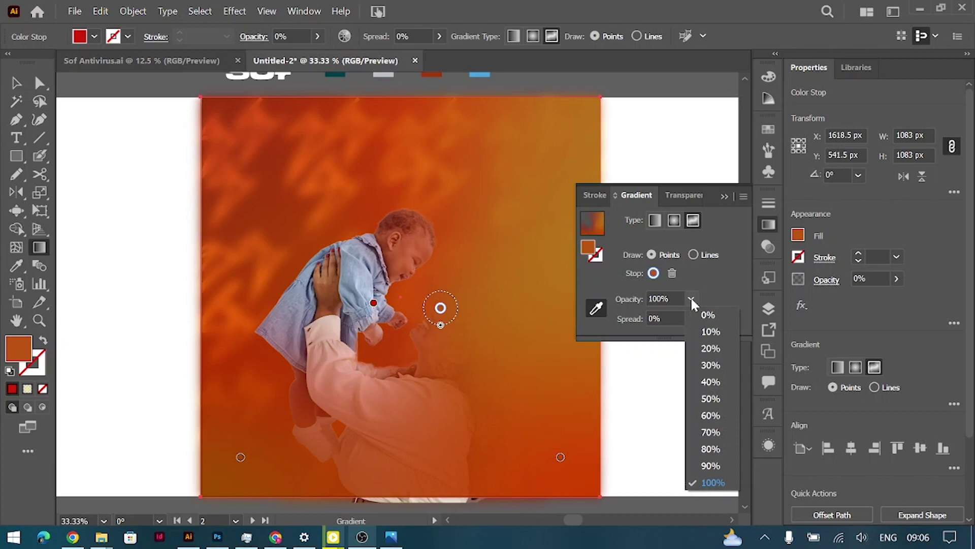
{"action": "left_click", "coordinate": [596, 308]}
{"action": "left_click", "coordinate": [491, 299]}
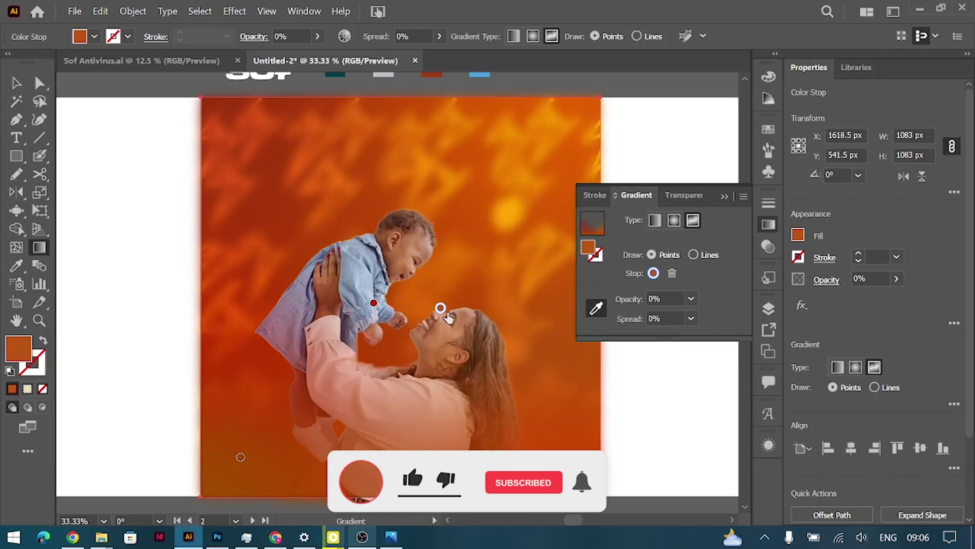
Move the two transparent centre stops lower, to the level of the mother's face and shoulder.
{"action": "left_click_drag", "start_coordinate": [440, 308], "coordinate": [441, 329]}
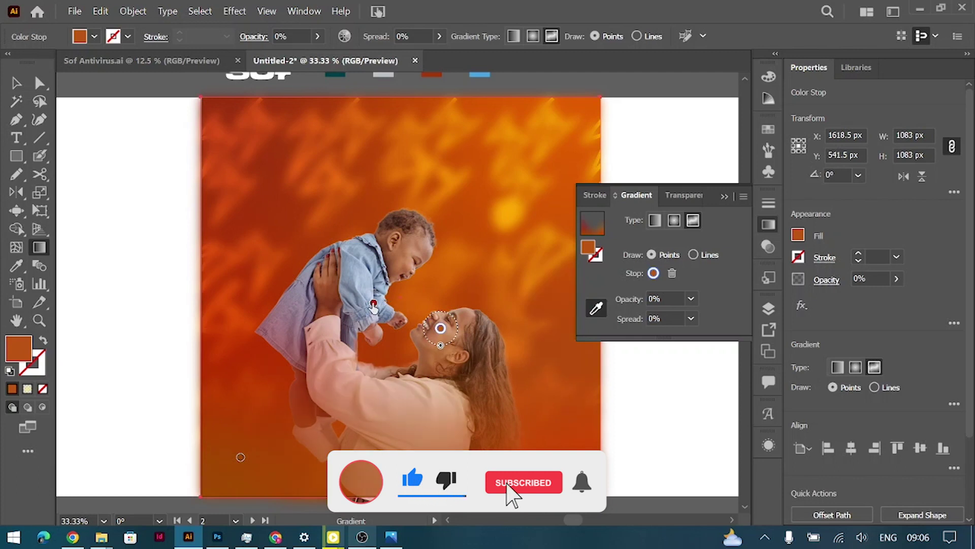
{"action": "left_click_drag", "start_coordinate": [373, 303], "coordinate": [372, 329]}
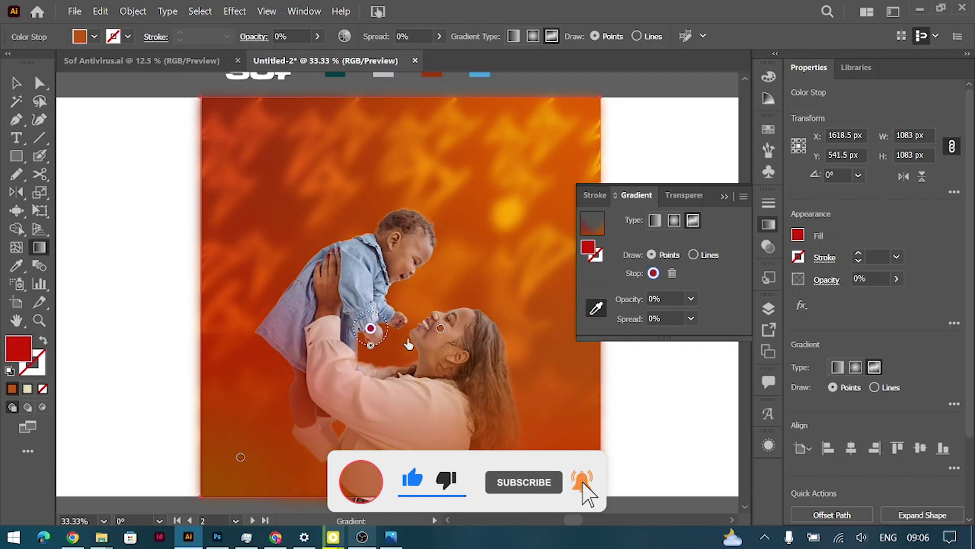
{"action": "left_click_drag", "start_coordinate": [440, 329], "coordinate": [440, 334]}
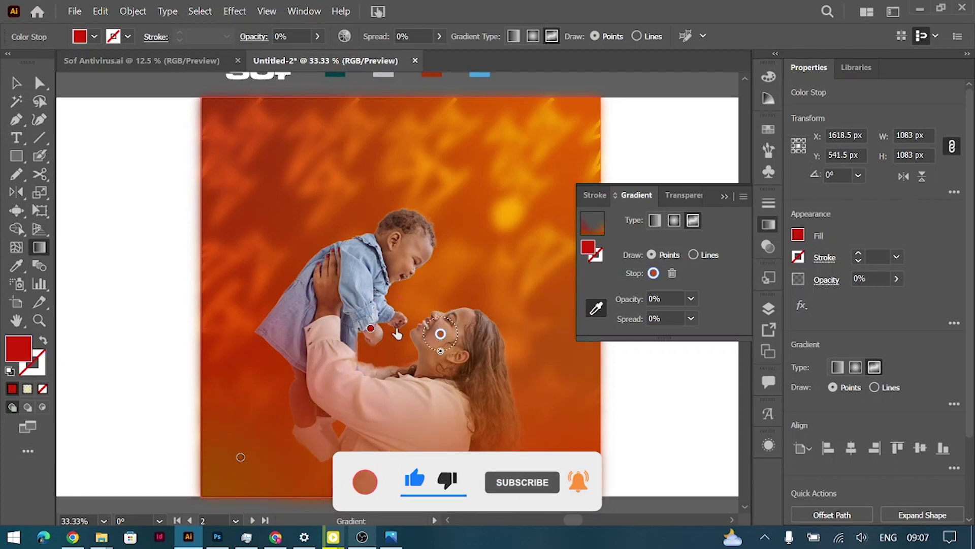
{"action": "left_click_drag", "start_coordinate": [371, 329], "coordinate": [370, 349]}
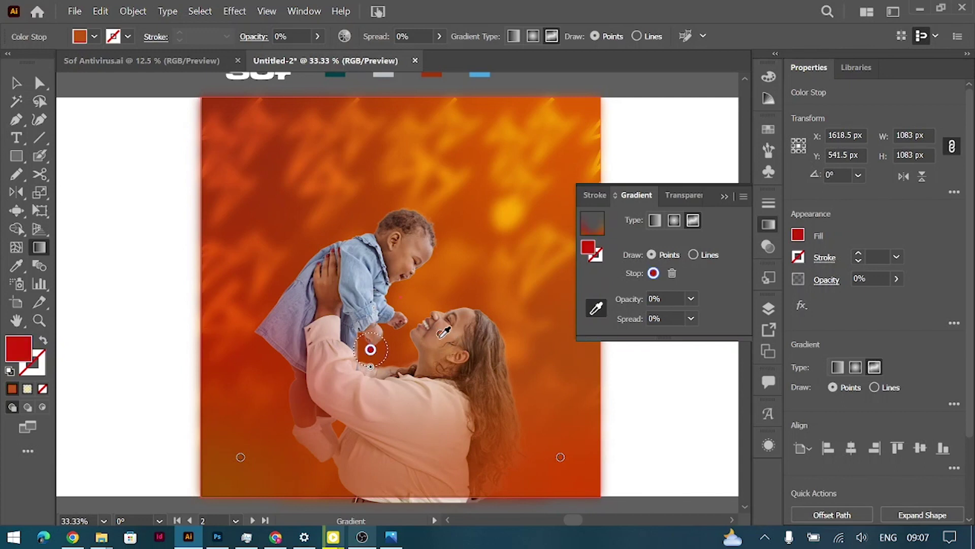
{"action": "left_click_drag", "start_coordinate": [443, 350], "coordinate": [444, 360]}
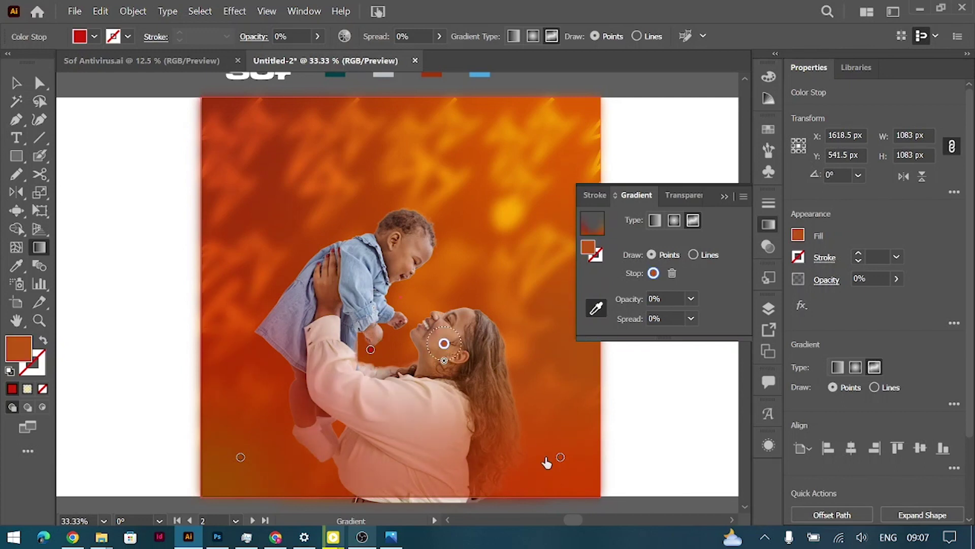
Move the lower-right and lower-left gradient stops slightly inward from the square's corners.
{"action": "left_click_drag", "start_coordinate": [562, 458], "coordinate": [537, 457]}
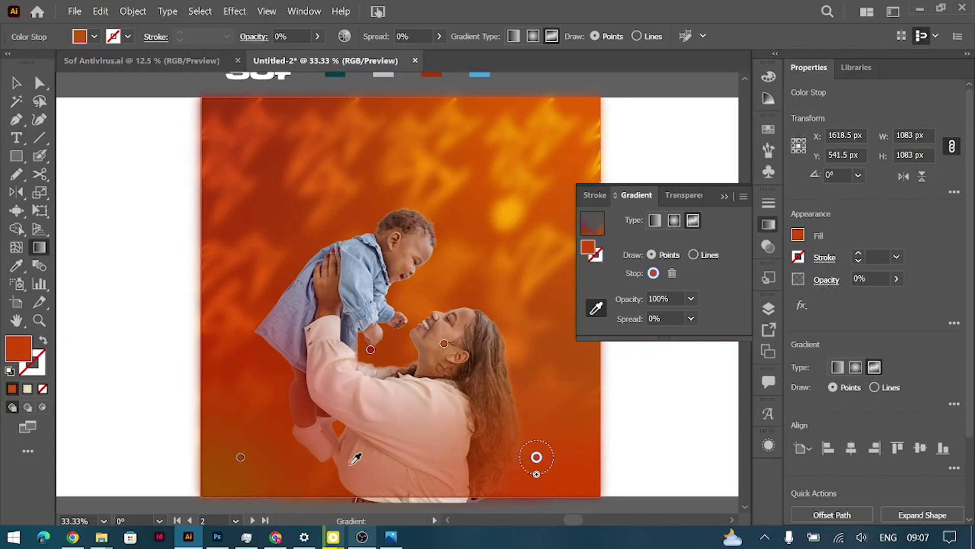
{"action": "left_click", "coordinate": [241, 457]}
{"action": "left_click_drag", "start_coordinate": [240, 458], "coordinate": [268, 458]}
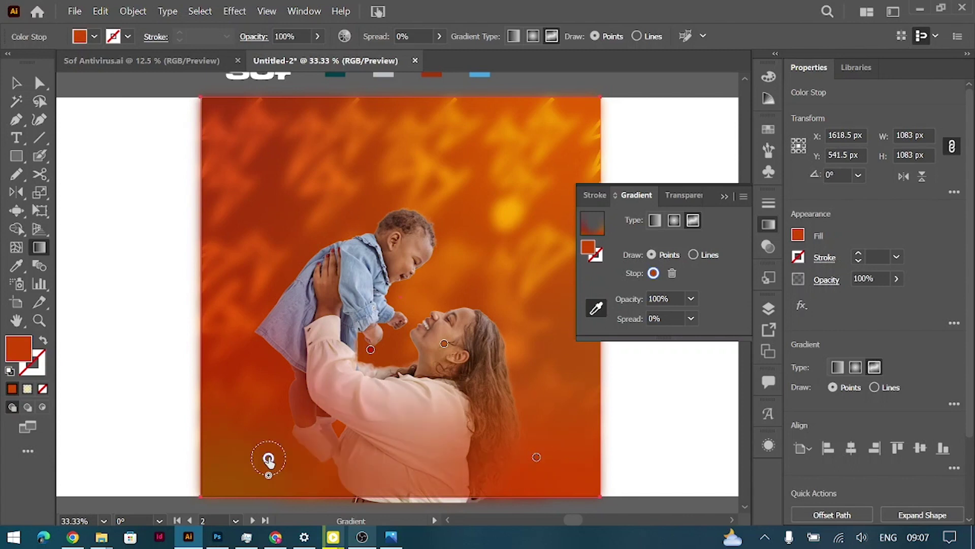
Lock the freeform gradient square.
{"action": "left_click", "coordinate": [15, 83]}
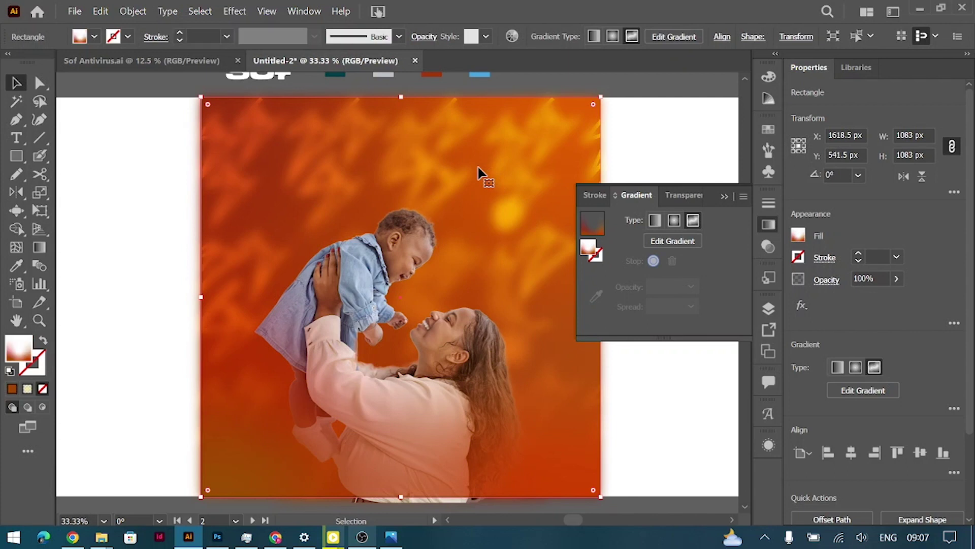
{"action": "key", "text": "ctrl"}
{"action": "key", "text": "ctrl+2"}
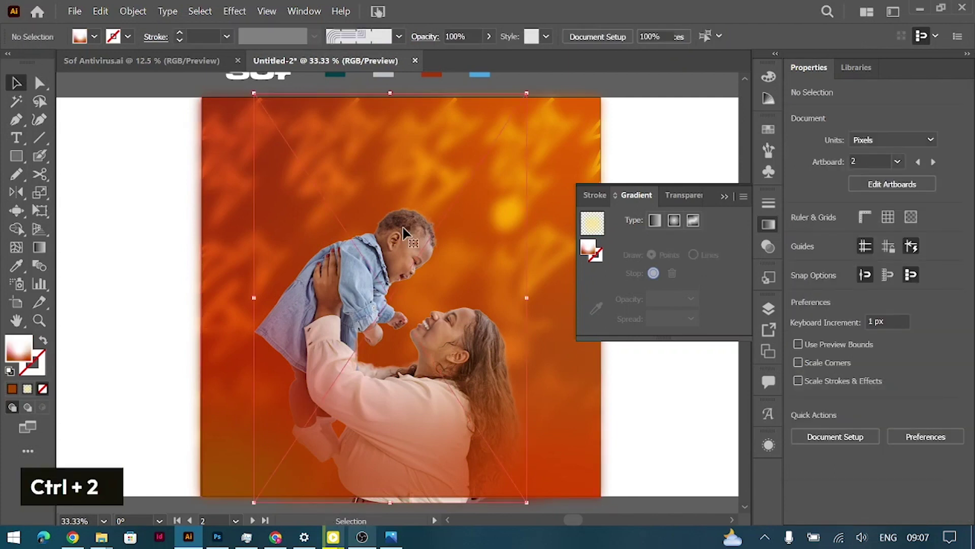
Enlarge the mother-and-baby photo proportionally to about 826 × 1239 px, keeping its lower edge in place.
{"action": "left_click", "coordinate": [425, 211]}
{"action": "key", "text": "ctrl+minus"}
{"action": "key", "text": "shift"}
{"action": "left_click_drag", "start_coordinate": [398, 141], "coordinate": [399, 102]}
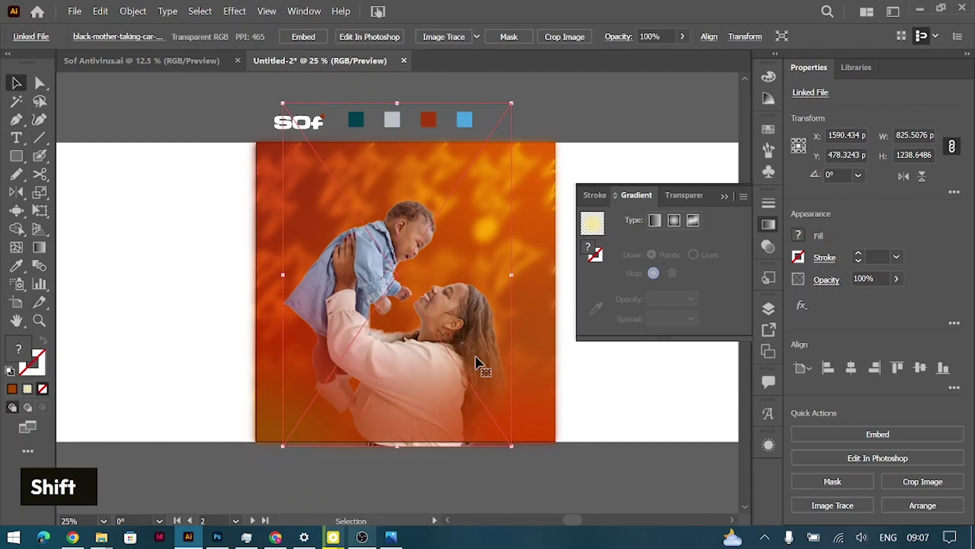
Draw a circle of about 408 px centred on the mother's head and fill it with the dark teal swatch colour.
{"action": "left_click", "coordinate": [118, 212]}
{"action": "right_click", "coordinate": [17, 152]}
{"action": "left_click", "coordinate": [97, 192]}
{"action": "mouse_move", "coordinate": [451, 316]}
{"action": "left_mouse_down"}
{"action": "mouse_move", "coordinate": [485, 321]}
{"action": "mouse_move", "coordinate": [508, 373]}
{"action": "left_mouse_up"}
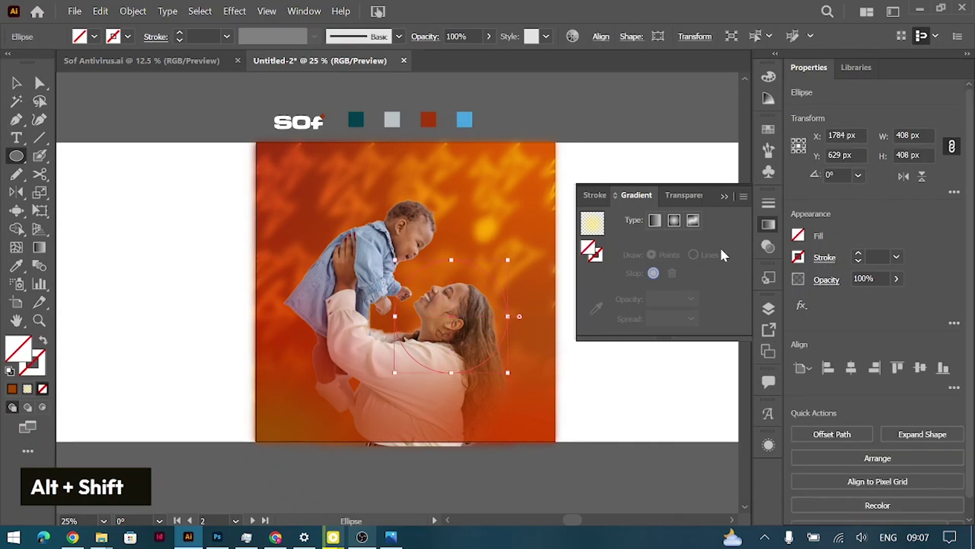
{"action": "key", "text": "i"}
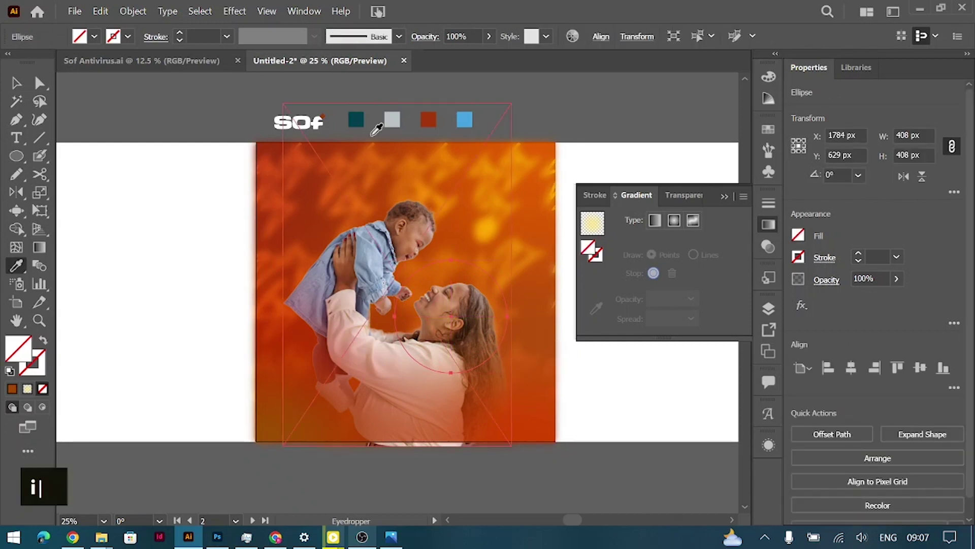
{"action": "left_click", "coordinate": [356, 120]}
{"action": "key", "text": "v"}
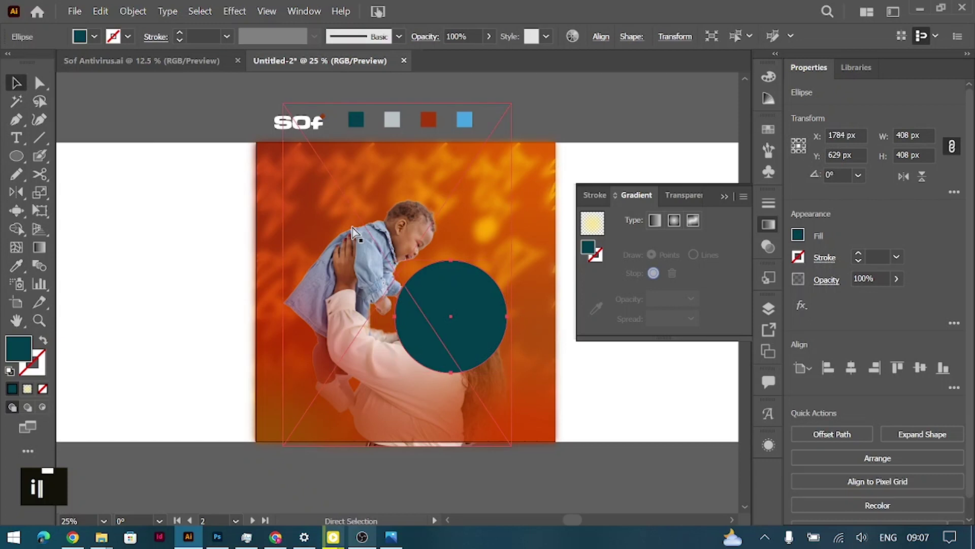
Send the teal circle behind the photo and shrink it around its centre to about 388 px.
{"action": "key", "text": "ctrl+bracketleft"}
{"action": "key", "text": "ctrl+bracketleft"}
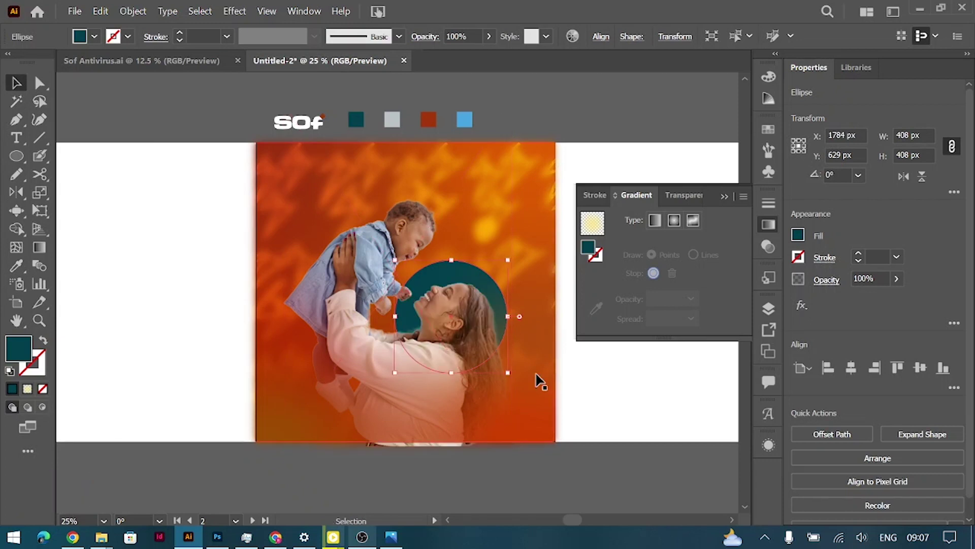
{"action": "left_click_drag", "start_coordinate": [395, 259], "coordinate": [398, 264]}
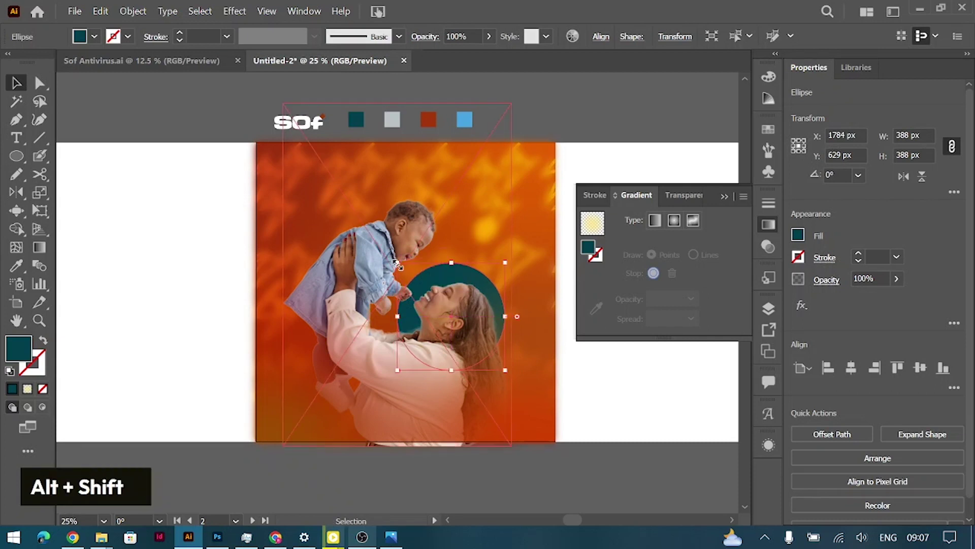
Draw a circle of about 270 px over the baby's head and fill it white.
{"action": "left_click", "coordinate": [16, 156]}
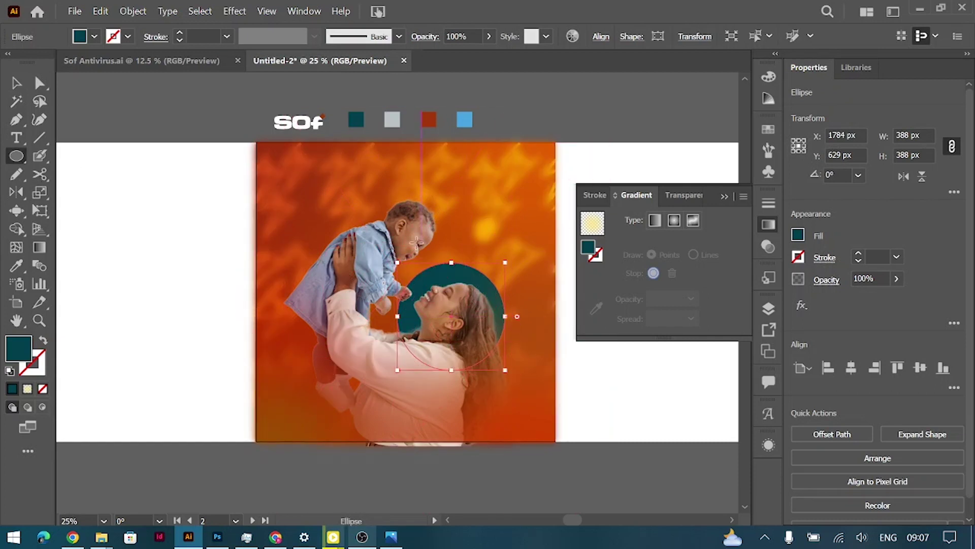
{"action": "left_click_drag", "start_coordinate": [405, 226], "coordinate": [443, 266]}
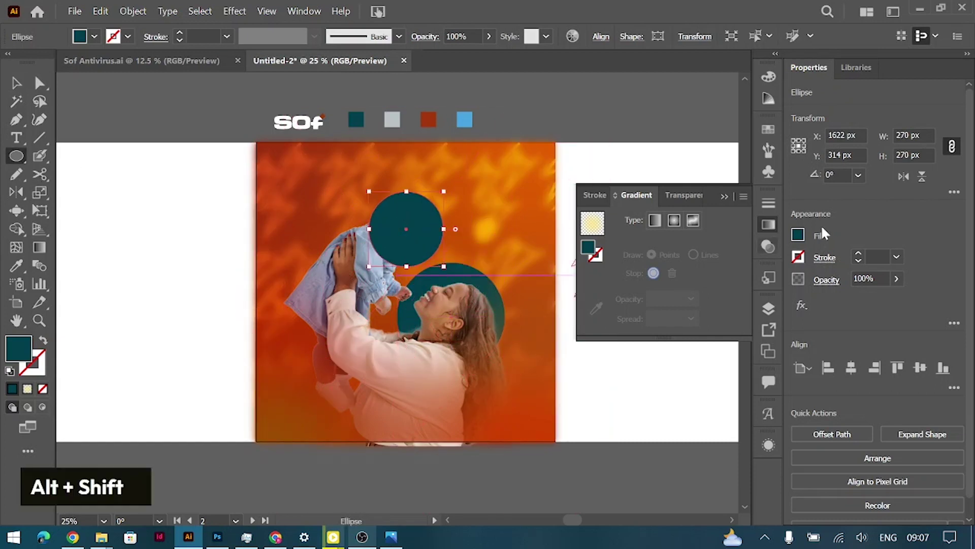
{"action": "left_click", "coordinate": [797, 235]}
{"action": "left_click", "coordinate": [654, 290]}
Send the white circle behind the mother-and-baby photo.
{"action": "key", "text": "ctrl+bracketleft"}
{"action": "key", "text": "ctrl+bracketleft"}
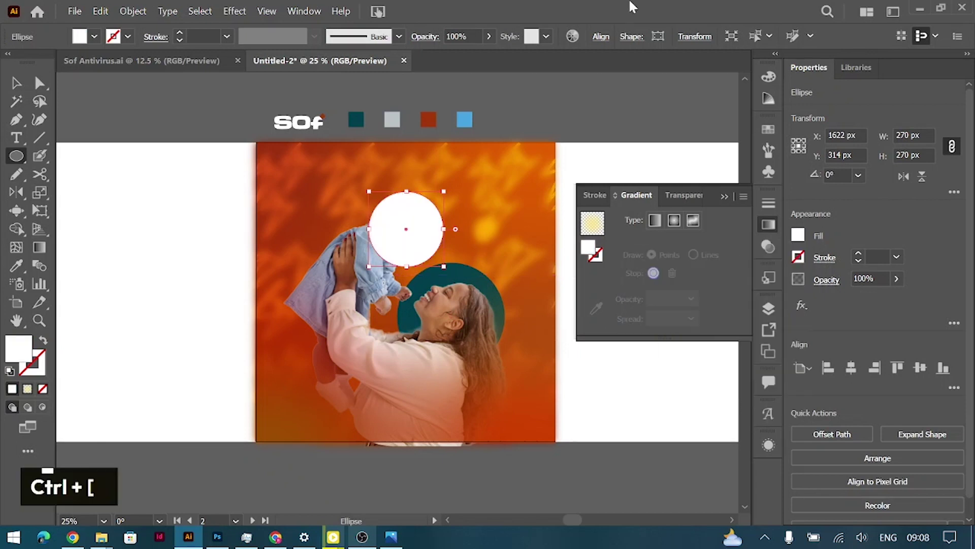
{"action": "left_click", "coordinate": [16, 83]}
Draw a circle of about 206 px over the mother's neck and fill it with the yellow-to-transparent radial gradient.
{"action": "key", "text": "ctrl+equal"}
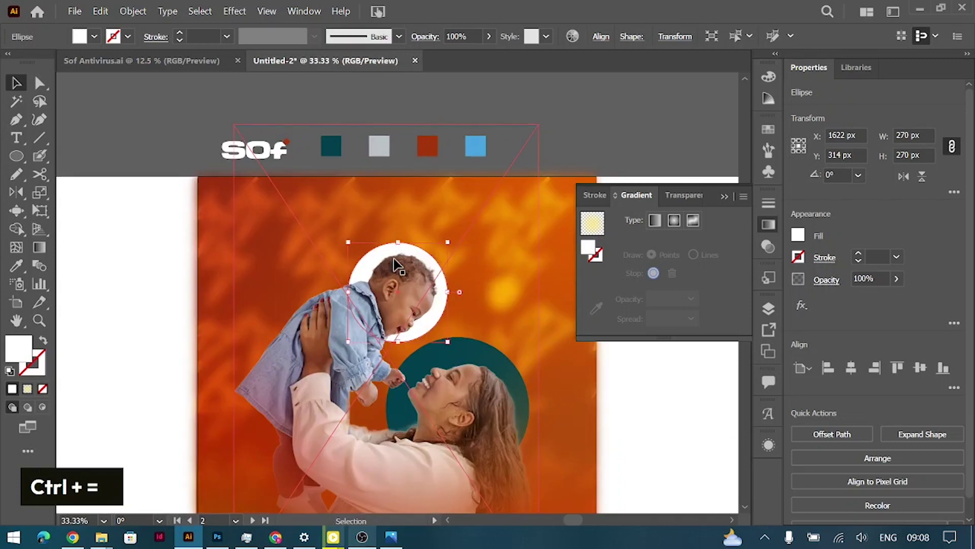
{"action": "scroll", "coordinate": [447, 355], "scroll_direction": "down", "scroll_amount": 3}
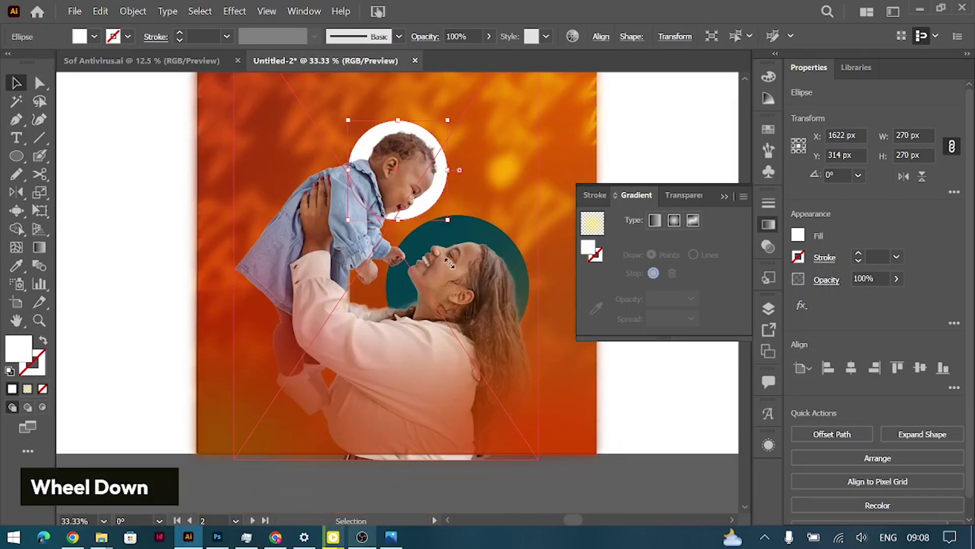
{"action": "scroll", "coordinate": [447, 351], "scroll_direction": "up", "scroll_amount": 1}
{"action": "left_click", "coordinate": [17, 156]}
{"action": "mouse_move", "coordinate": [406, 321]}
{"action": "left_mouse_down"}
{"action": "mouse_move", "coordinate": [459, 339]}
{"action": "mouse_move", "coordinate": [444, 362]}
{"action": "left_mouse_up"}
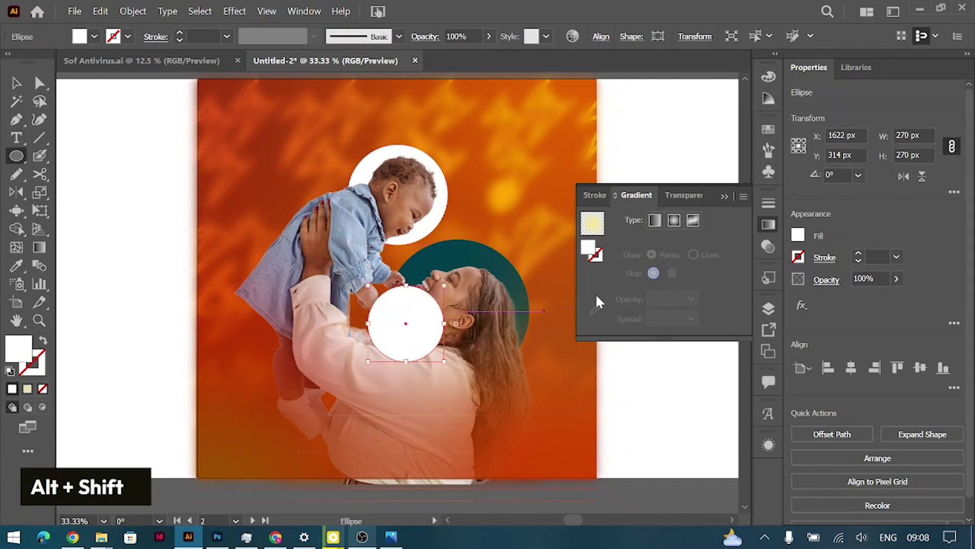
{"action": "left_click", "coordinate": [674, 223]}
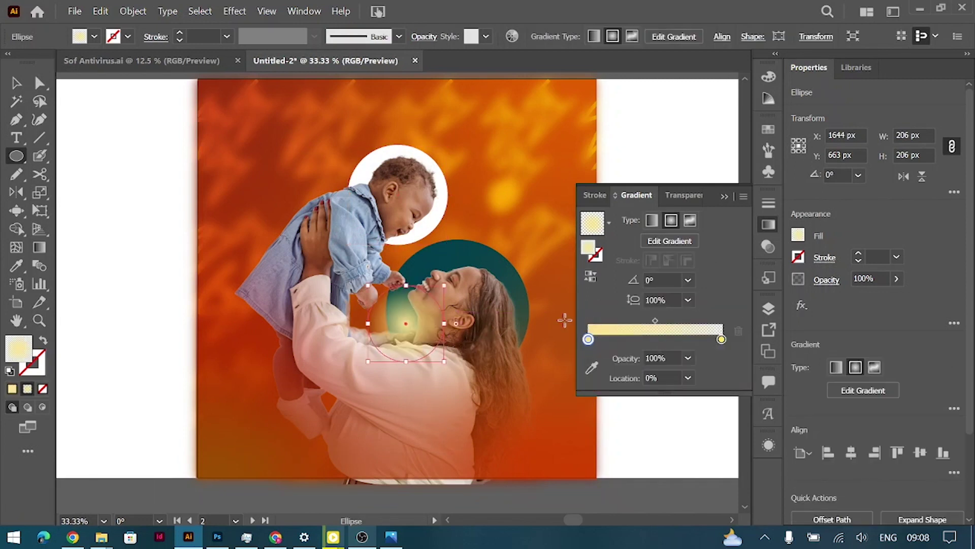
Set the yellow glow circle's blending mode to Overlay.
{"action": "left_click", "coordinate": [827, 280]}
{"action": "left_click", "coordinate": [715, 307]}
{"action": "left_click", "coordinate": [696, 197]}
{"action": "left_click", "coordinate": [691, 307]}
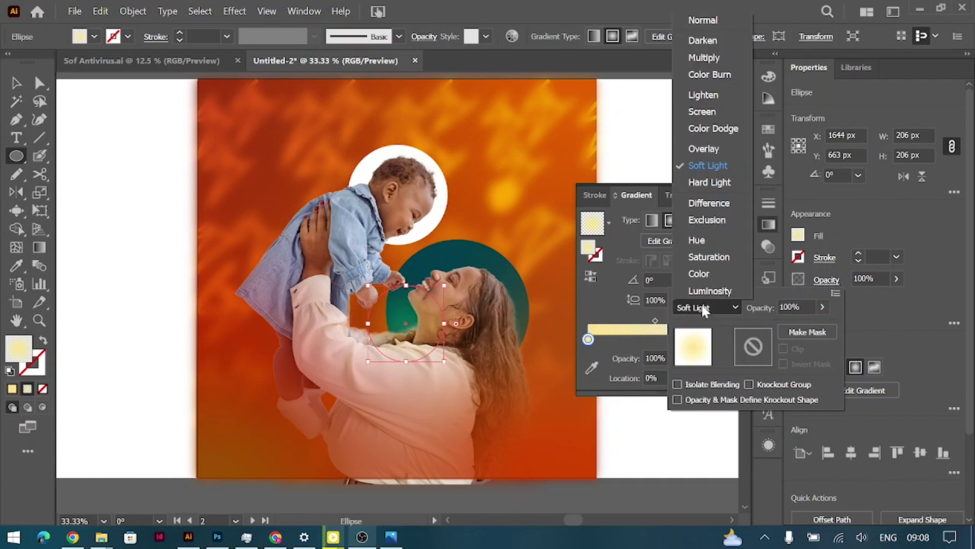
{"action": "left_click", "coordinate": [708, 149]}
Duplicate the glow onto the mother's hair at about X 1916, Y 616 px, and send the copy behind the photo.
{"action": "left_click", "coordinate": [16, 82]}
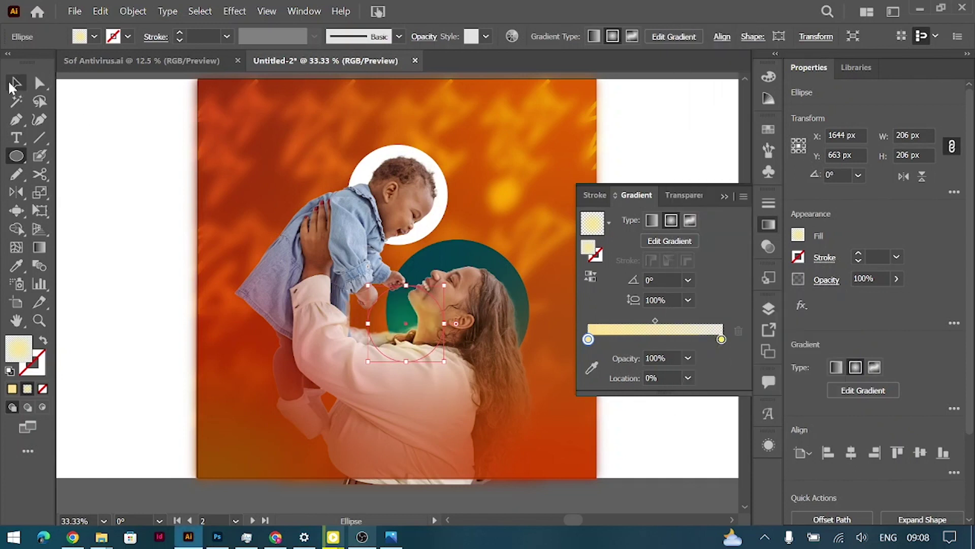
{"action": "left_click_drag", "start_coordinate": [412, 327], "coordinate": [509, 308]}
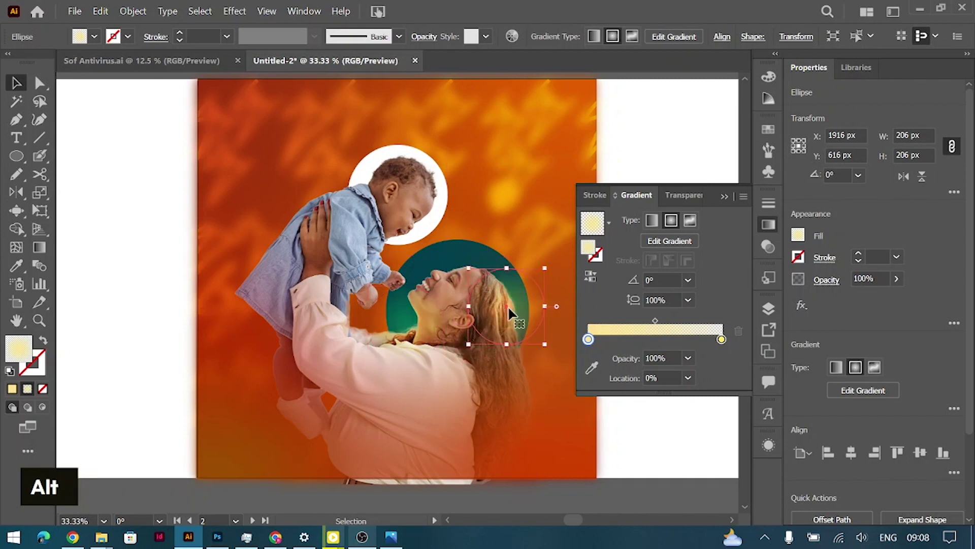
{"action": "key", "text": "ctrl+bracketleft"}
{"action": "key", "text": "ctrl+bracketleft"}
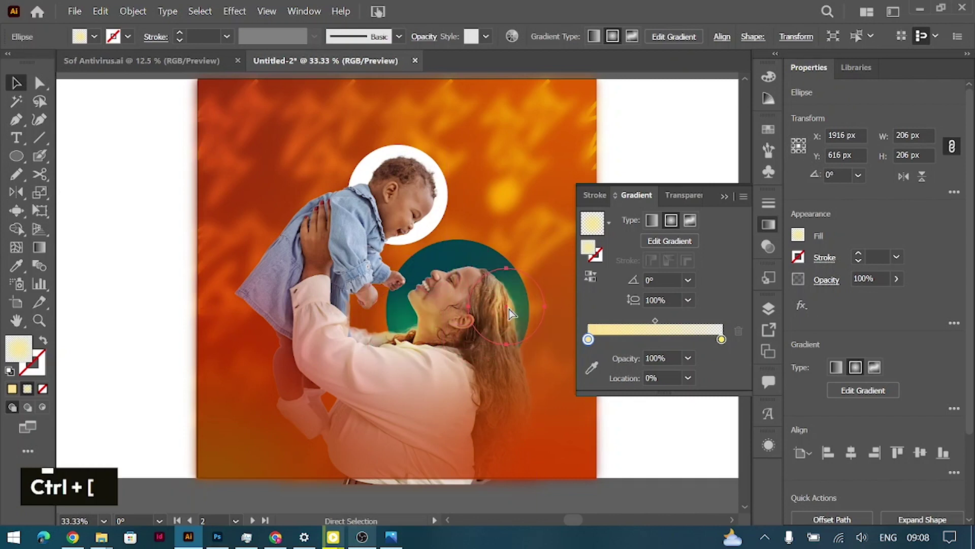
Duplicate the neck glow just above itself by the mother's chin, and again onto the baby's chest at about X 1581, Y 426 px.
{"action": "mouse_move", "coordinate": [408, 313]}
{"action": "left_mouse_down", "text": "alt"}
{"action": "mouse_move", "coordinate": [421, 303]}
{"action": "mouse_move", "coordinate": [405, 297]}
{"action": "left_mouse_up", "text": "alt"}
{"action": "mouse_move", "coordinate": [388, 233]}
{"action": "left_mouse_down", "text": "alt"}
{"action": "mouse_move", "coordinate": [363, 176]}
{"action": "mouse_move", "coordinate": [377, 183]}
{"action": "mouse_move", "coordinate": [381, 236]}
{"action": "left_mouse_up", "text": "alt"}
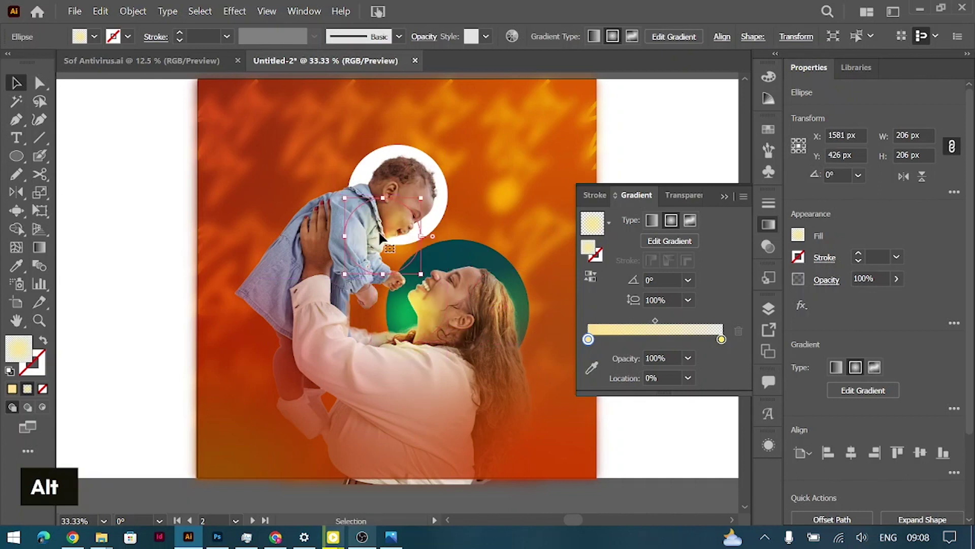
Paint a zigzag stroke diagonally across the artboard over the mother and baby with the Blob Brush.
{"action": "key", "text": "ctrl+minus"}
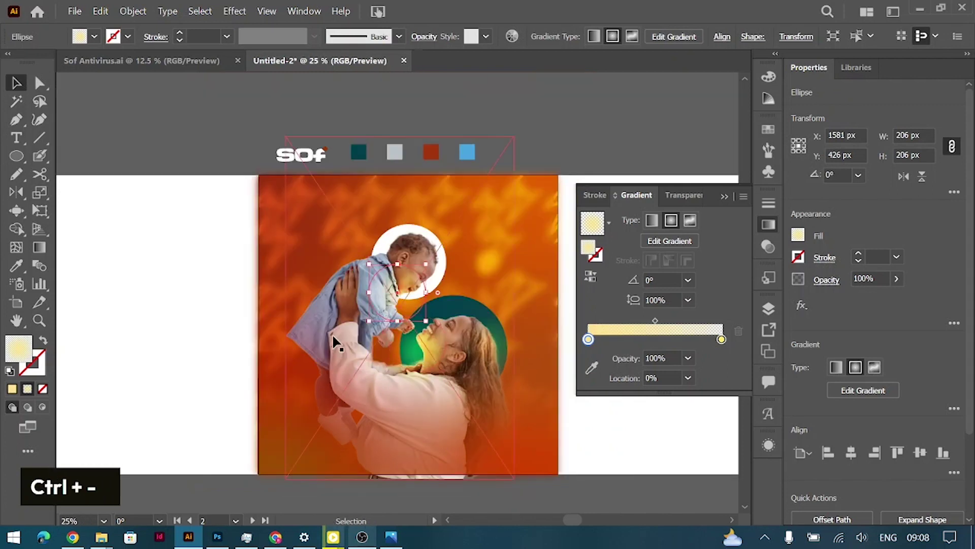
{"action": "scroll", "coordinate": [333, 340], "scroll_direction": "down", "scroll_amount": 2}
{"action": "scroll", "coordinate": [333, 338], "scroll_direction": "left", "scroll_amount": 1}
{"action": "scroll", "coordinate": [333, 337], "scroll_direction": "up", "scroll_amount": 1}
{"action": "scroll", "coordinate": [332, 333], "scroll_direction": "right", "scroll_amount": 1}
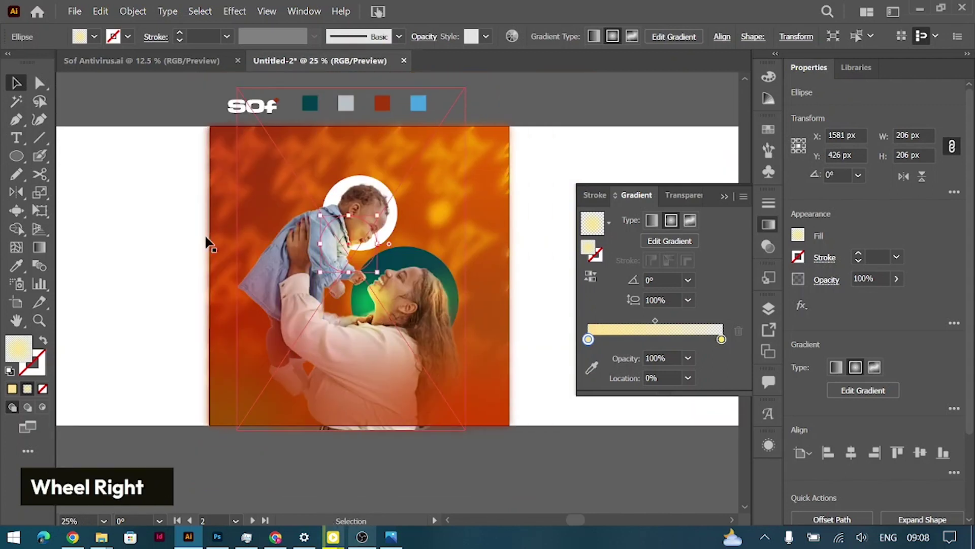
{"action": "left_click", "coordinate": [41, 158]}
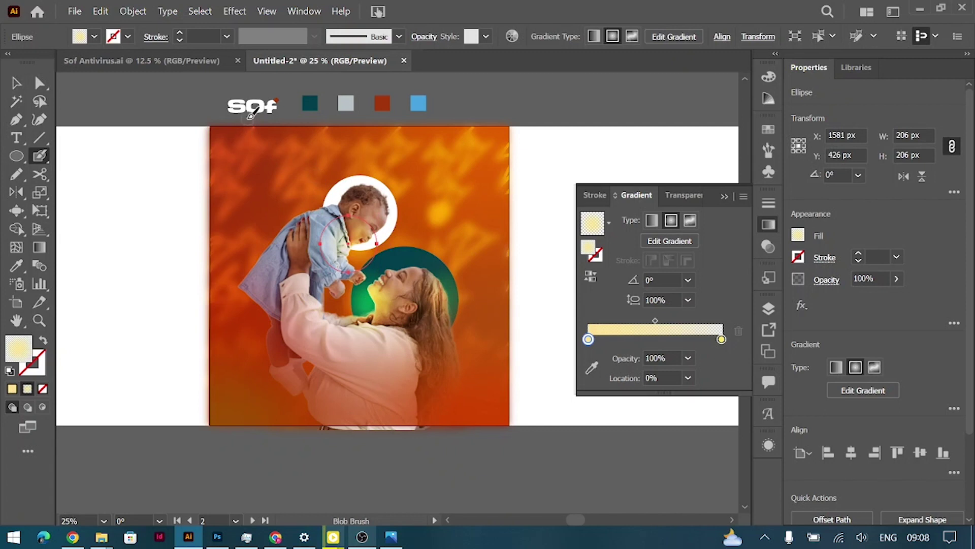
{"action": "mouse_move", "coordinate": [190, 121]}
{"action": "left_mouse_down"}
{"action": "mouse_move", "coordinate": [277, 99]}
{"action": "mouse_move", "coordinate": [333, 223]}
{"action": "mouse_move", "coordinate": [499, 362]}
{"action": "mouse_move", "coordinate": [556, 451]}
{"action": "left_mouse_up"}
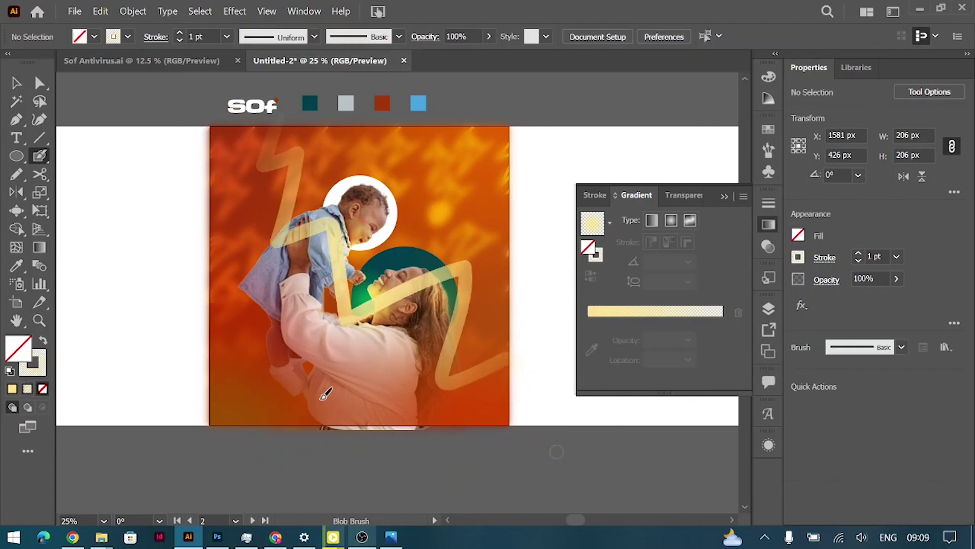
Set the Blob Brush's stroke colour to white.
{"action": "left_click", "coordinate": [826, 280]}
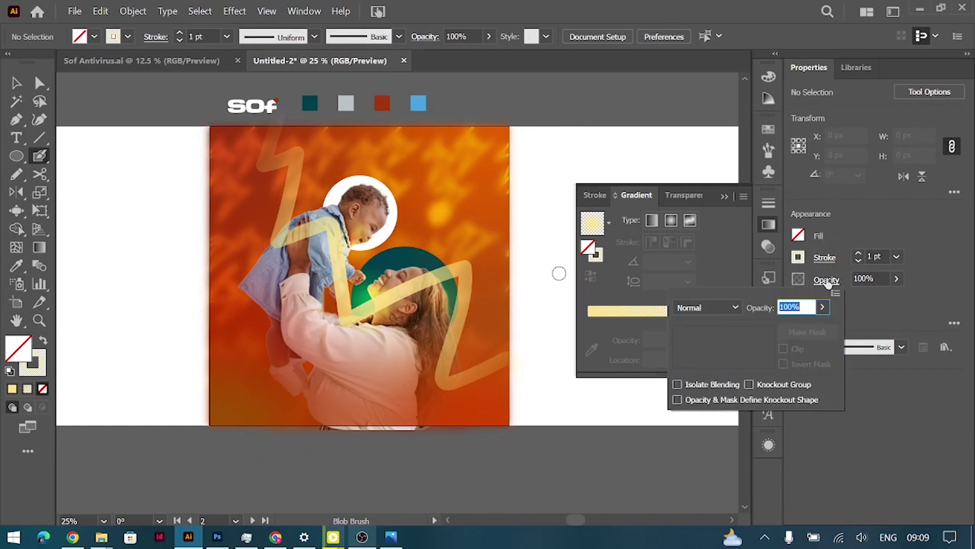
{"action": "left_click", "coordinate": [720, 305]}
{"action": "left_click", "coordinate": [708, 17]}
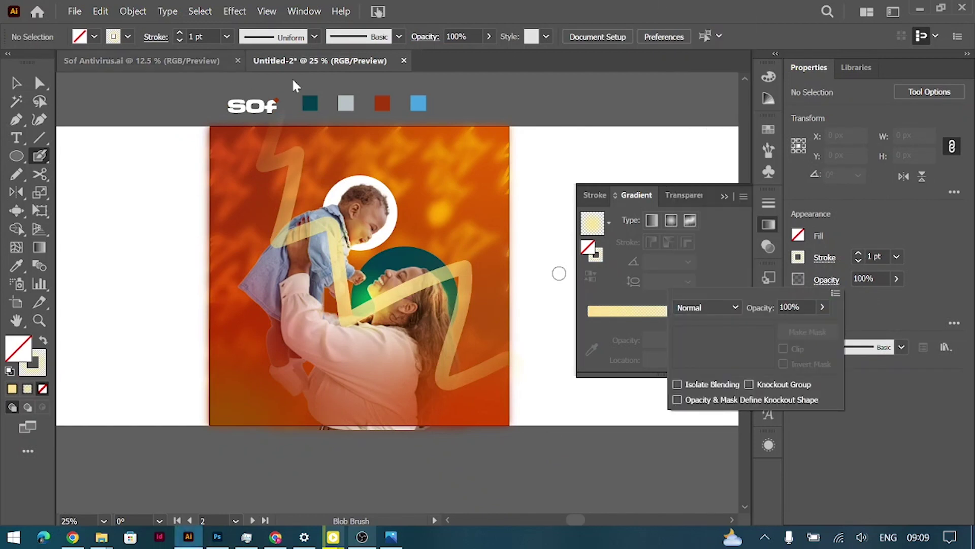
{"action": "left_click", "coordinate": [915, 230]}
{"action": "left_click", "coordinate": [798, 257]}
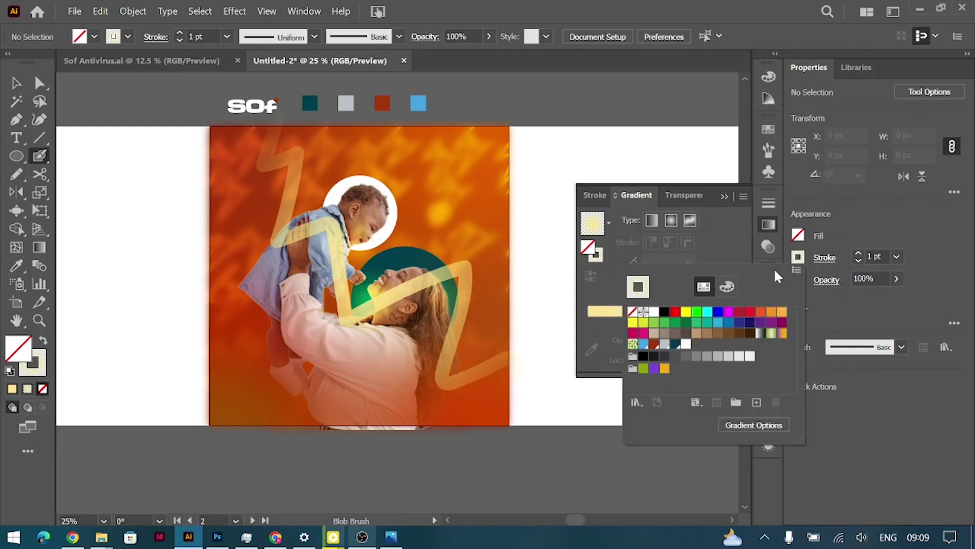
{"action": "left_click", "coordinate": [654, 311]}
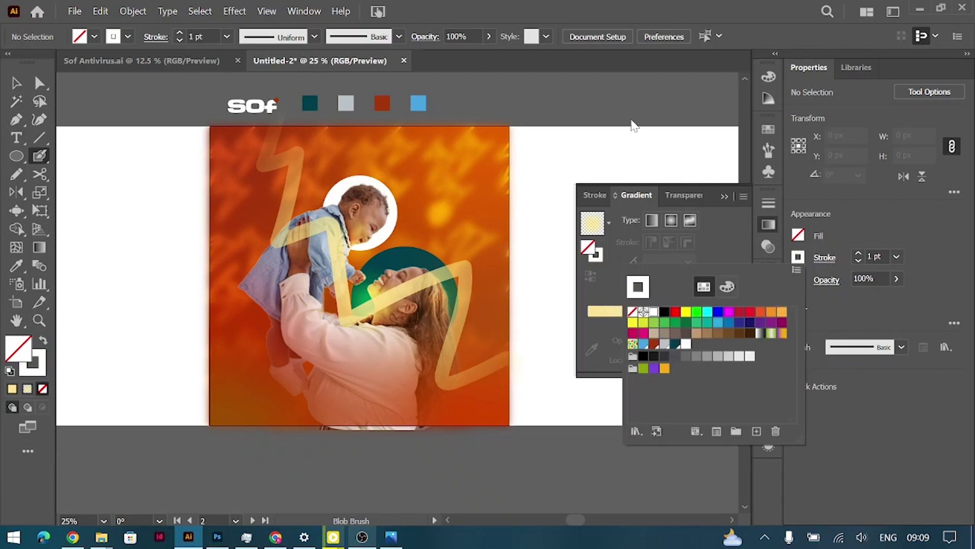
{"action": "left_click", "coordinate": [632, 124]}
Recolour the painted zigzag with a white fill and delete it.
{"action": "key", "text": "v"}
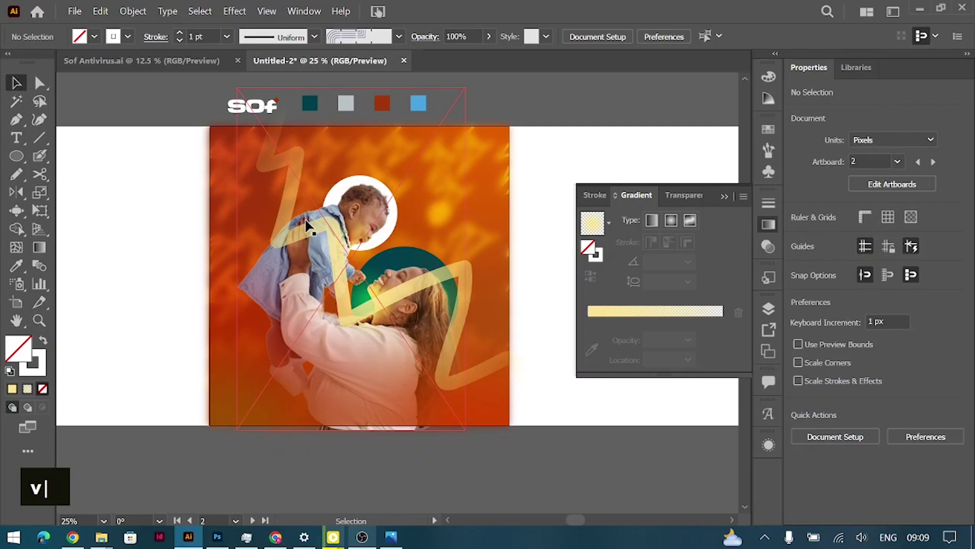
{"action": "left_click", "coordinate": [294, 163]}
{"action": "left_click", "coordinate": [804, 258]}
{"action": "left_click", "coordinate": [872, 229]}
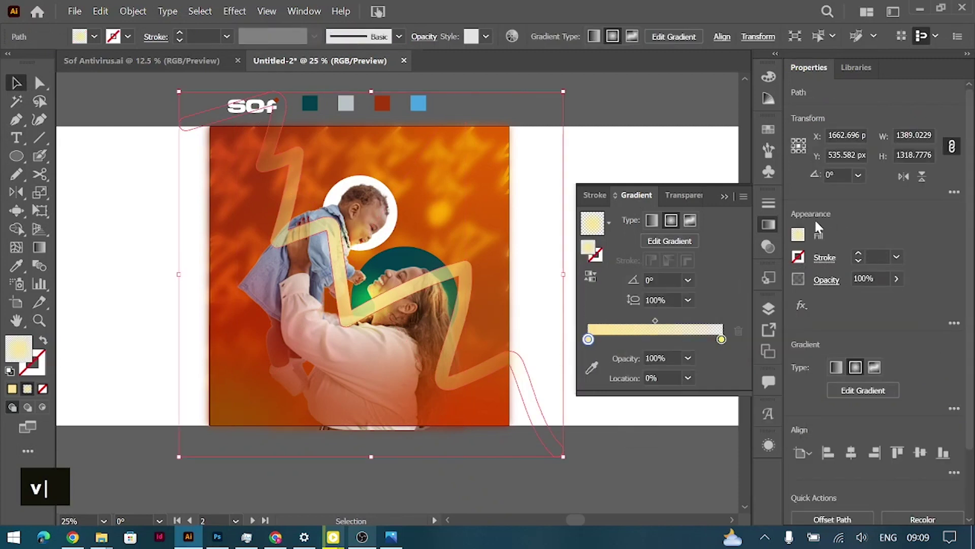
{"action": "left_click", "coordinate": [802, 234]}
{"action": "left_click", "coordinate": [654, 289]}
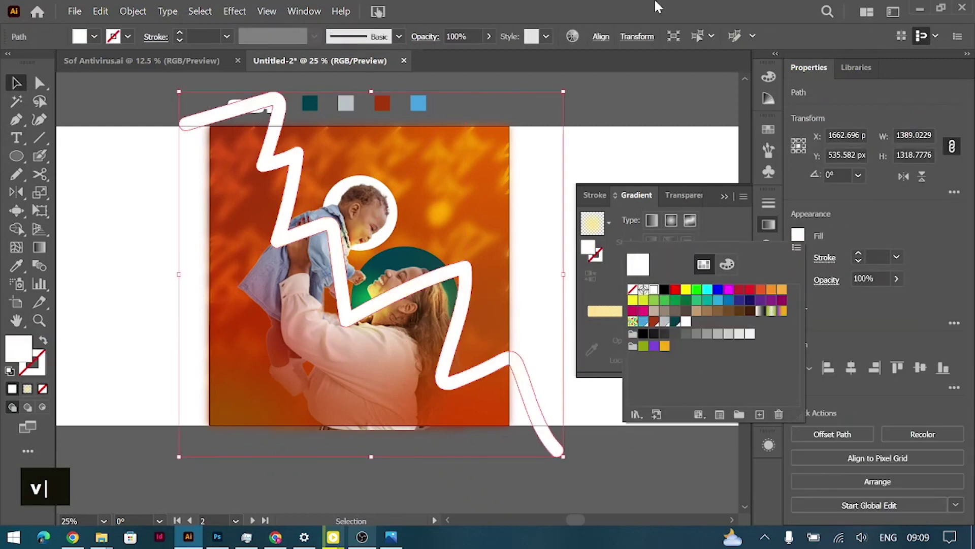
{"action": "left_click", "coordinate": [535, 129]}
{"action": "key", "text": "BackSpace"}
Try a white Blob Brush zigzag across the artboard, tilted slightly clockwise, and delete it.
{"action": "key", "text": "shift+b"}
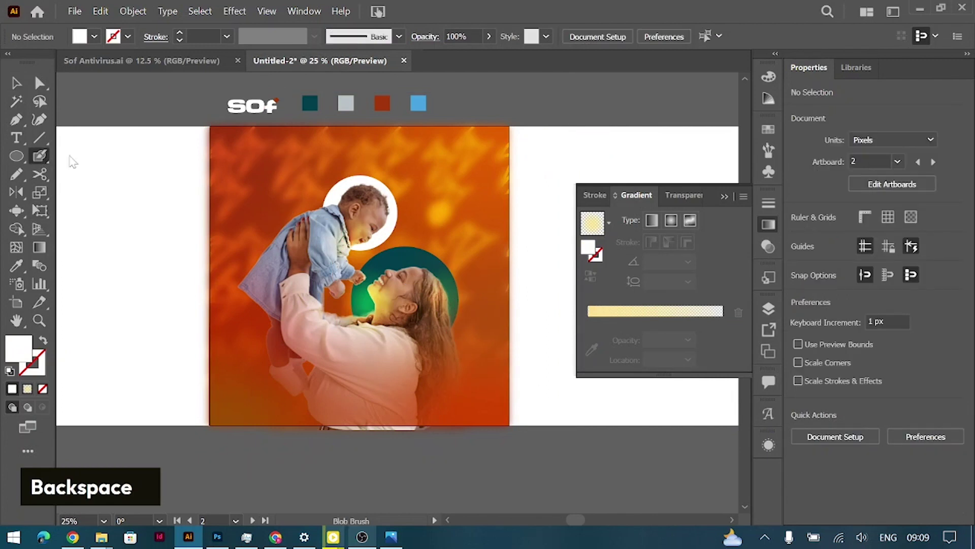
{"action": "mouse_move", "coordinate": [241, 113]}
{"action": "left_mouse_down"}
{"action": "mouse_move", "coordinate": [255, 168]}
{"action": "mouse_move", "coordinate": [280, 207]}
{"action": "mouse_move", "coordinate": [357, 178]}
{"action": "mouse_move", "coordinate": [328, 311]}
{"action": "mouse_move", "coordinate": [411, 250]}
{"action": "mouse_move", "coordinate": [405, 364]}
{"action": "mouse_move", "coordinate": [456, 386]}
{"action": "mouse_move", "coordinate": [508, 371]}
{"action": "left_mouse_up"}
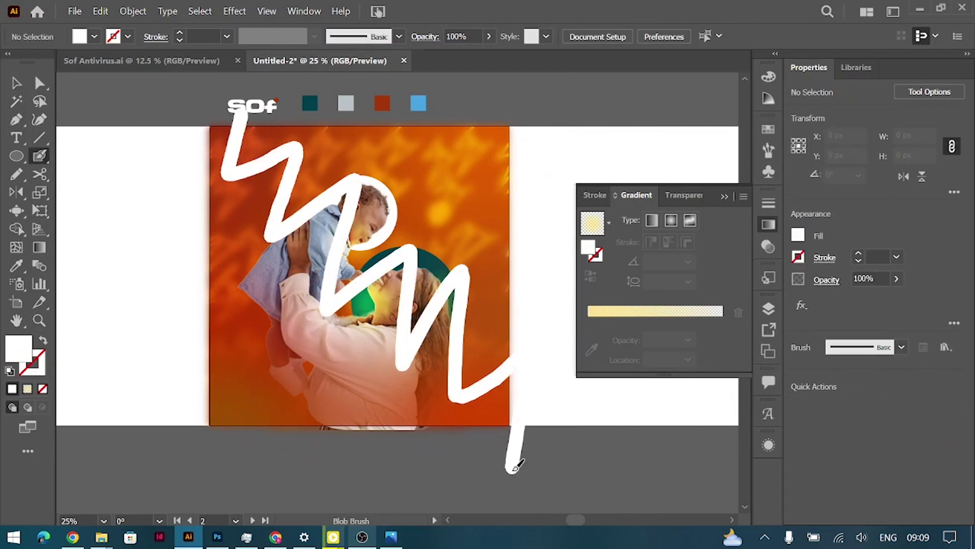
{"action": "key", "text": "shift+x"}
{"action": "left_click", "coordinate": [16, 82]}
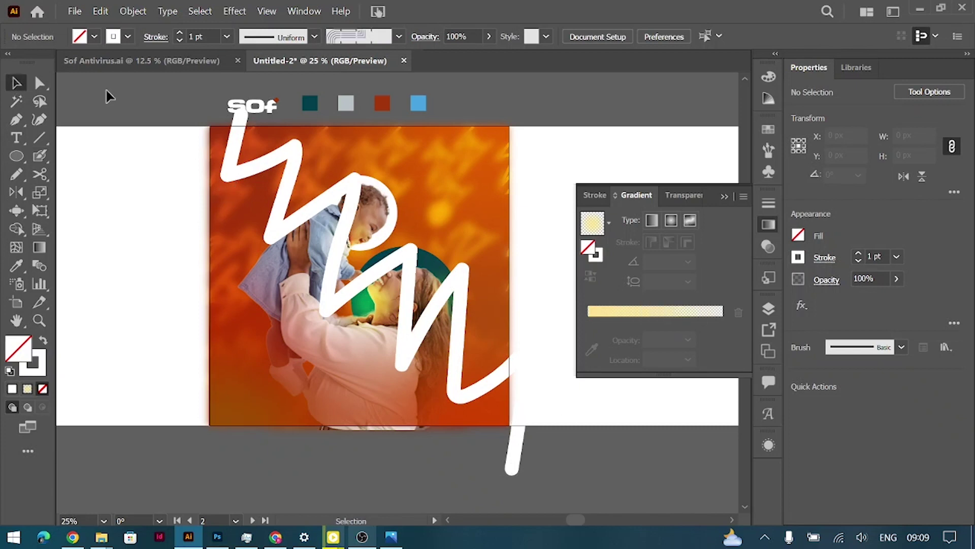
{"action": "left_click", "coordinate": [238, 119]}
{"action": "left_click_drag", "start_coordinate": [214, 104], "coordinate": [255, 97]}
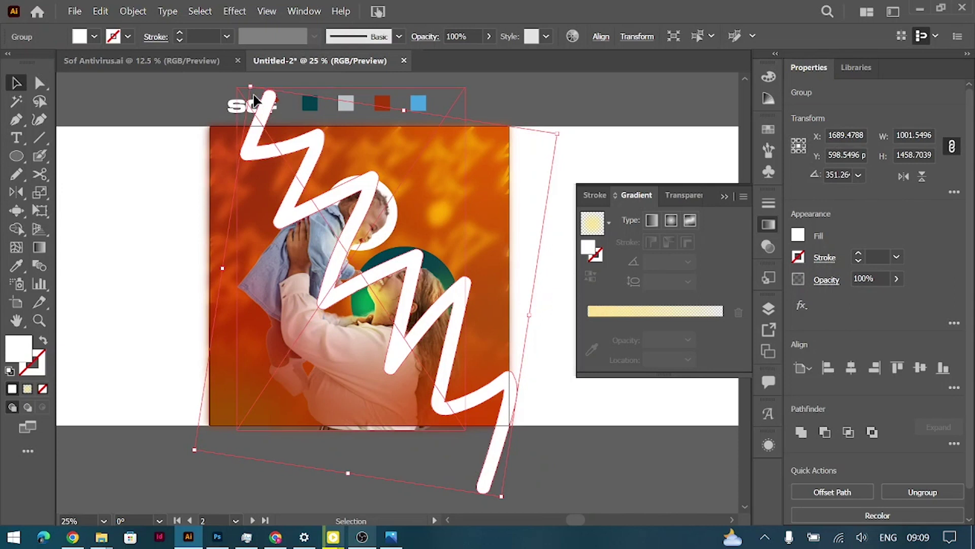
{"action": "key", "text": "BackSpace"}
{"action": "key", "text": "BackSpace"}
Enlarge the Blob Brush and paint a thick white zigzag about 828 by 1362 px from the logo down past the artboard's lower edge.
{"action": "double_click", "coordinate": [40, 156]}
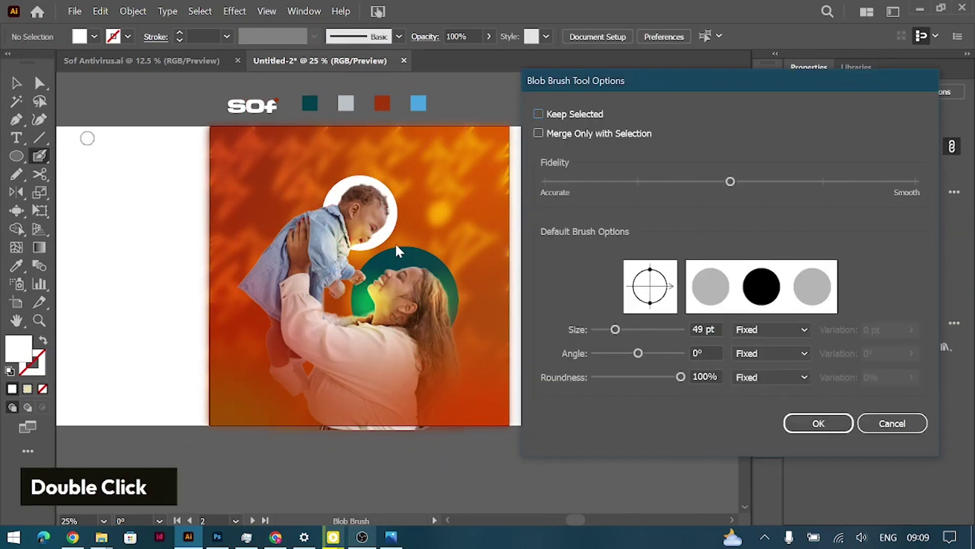
{"action": "left_click_drag", "start_coordinate": [616, 329], "coordinate": [641, 329]}
{"action": "left_click", "coordinate": [790, 421]}
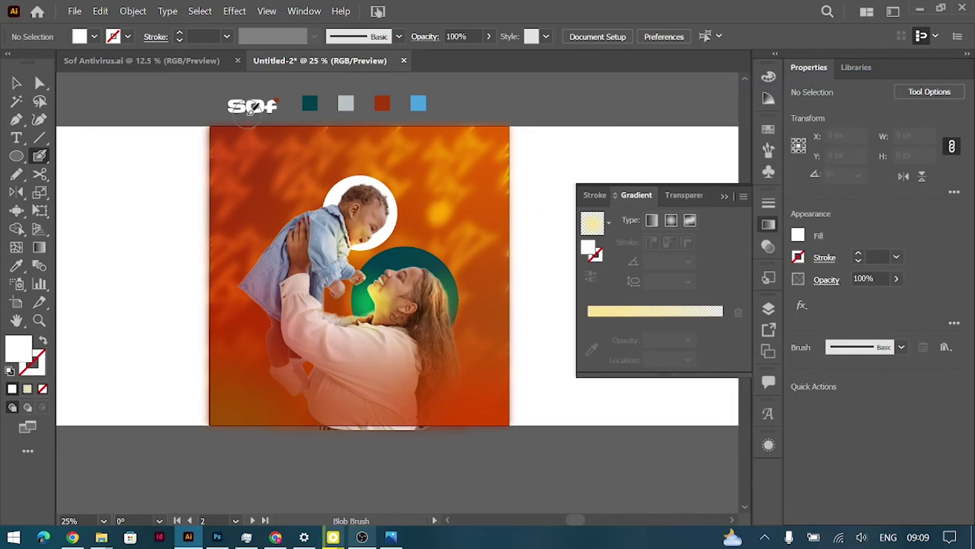
{"action": "mouse_move", "coordinate": [243, 116]}
{"action": "left_mouse_down"}
{"action": "mouse_move", "coordinate": [347, 137]}
{"action": "mouse_move", "coordinate": [288, 196]}
{"action": "mouse_move", "coordinate": [378, 188]}
{"action": "mouse_move", "coordinate": [335, 316]}
{"action": "mouse_move", "coordinate": [444, 303]}
{"action": "mouse_move", "coordinate": [434, 475]}
{"action": "left_mouse_up"}
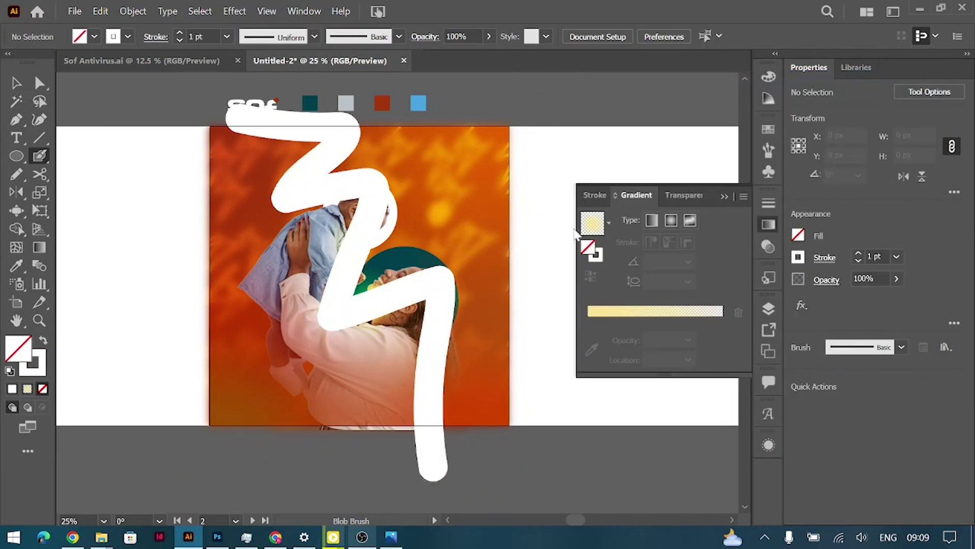
Send the thick white zigzag backward until it sits behind the photo and the teal circle.
{"action": "key", "text": "v"}
{"action": "left_click", "coordinate": [374, 191]}
{"action": "key", "text": "ctrl+bracketleft"}
{"action": "key", "text": "ctrl+bracketleft"}
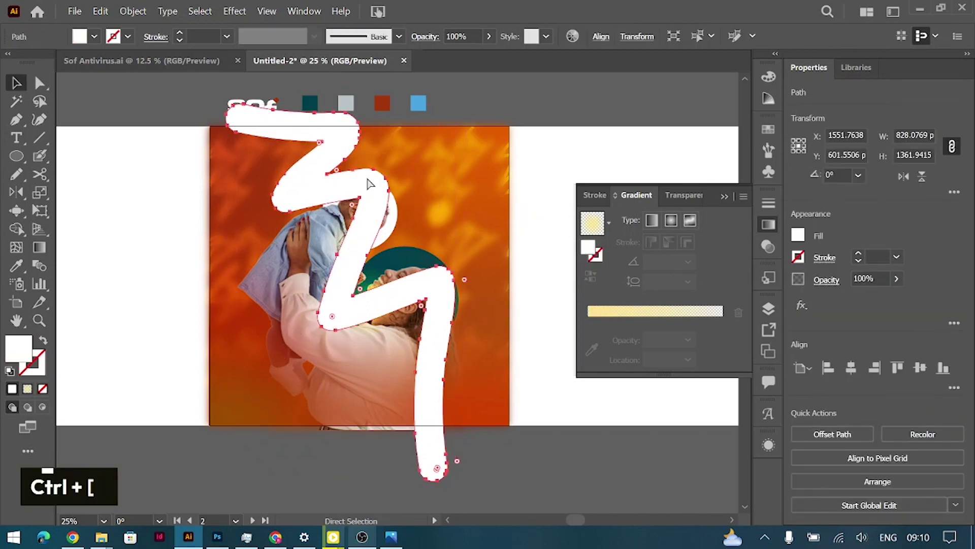
{"action": "key", "text": "ctrl+bracketleft"}
{"action": "key", "text": "ctrl+bracketleft"}
{"action": "key", "text": "ctrl+bracketleft"}
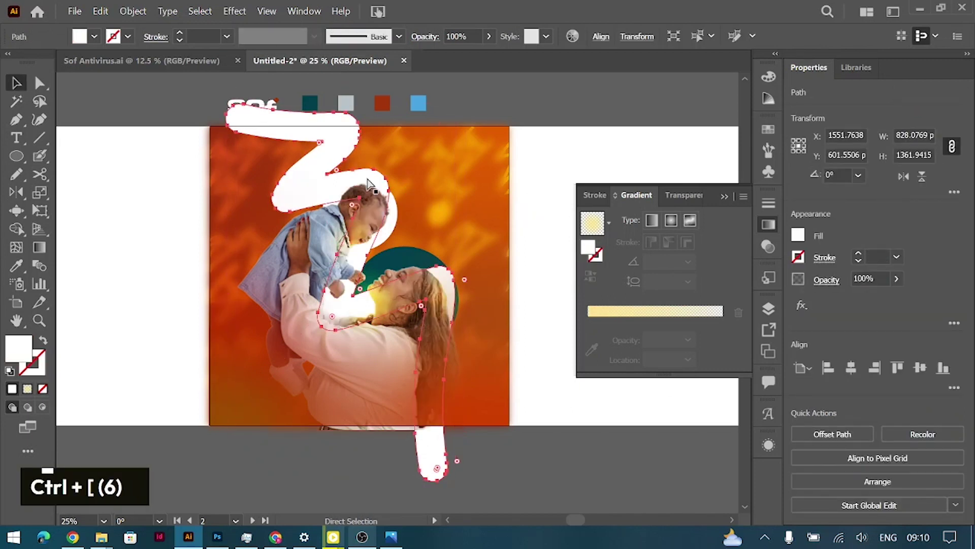
{"action": "key", "text": "ctrl+bracketleft"}
{"action": "key", "text": "ctrl+bracketleft"}
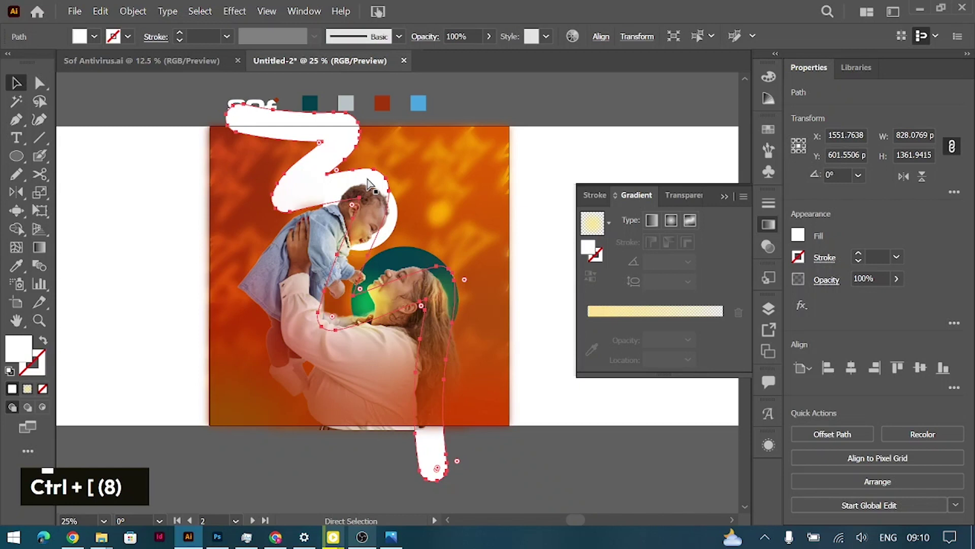
{"action": "key", "text": "ctrl+bracketright"}
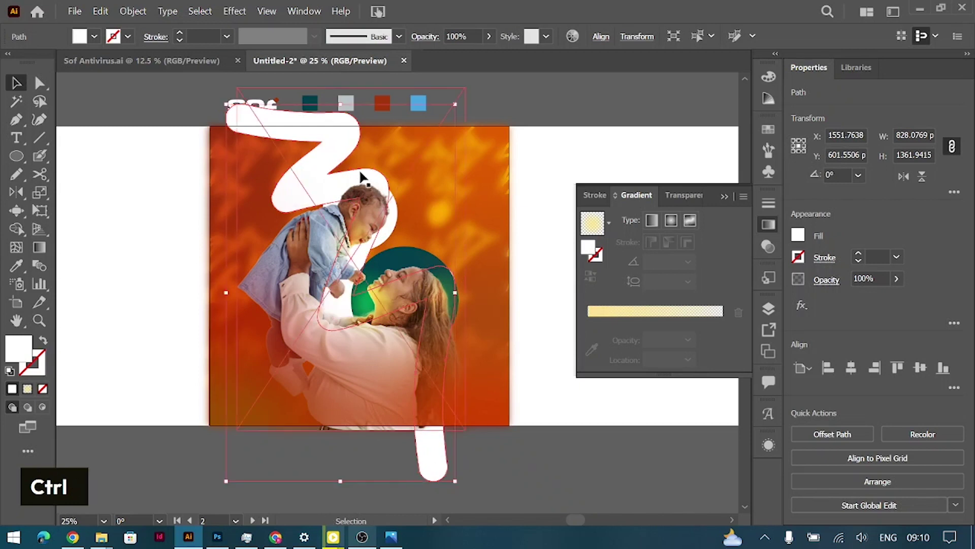
Rotate the white zigzag to about 29° and move it to about X 1518, Y 608 px behind the baby.
{"action": "left_click_drag", "start_coordinate": [298, 119], "coordinate": [258, 123]}
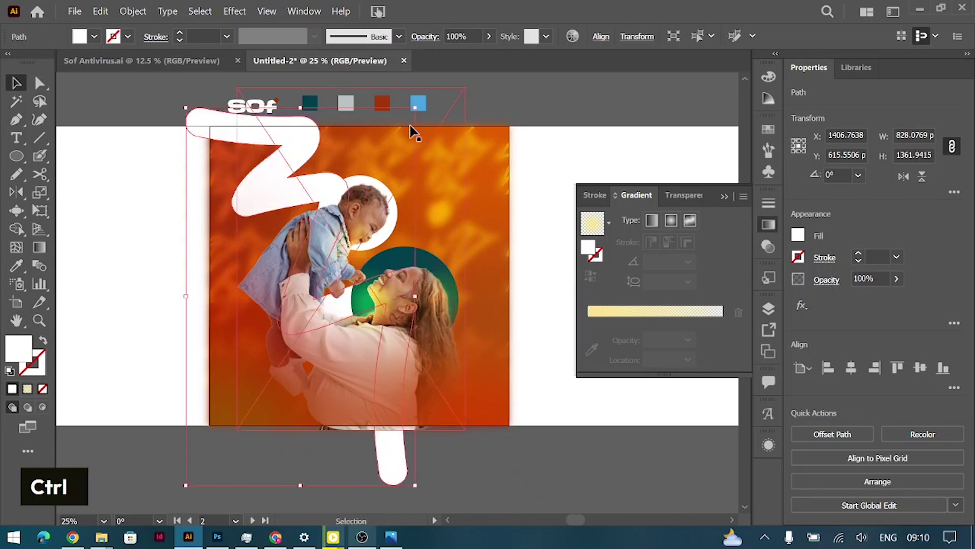
{"action": "scroll", "coordinate": [401, 109], "scroll_direction": "up", "scroll_amount": 3}
{"action": "left_click_drag", "start_coordinate": [418, 103], "coordinate": [379, 121]}
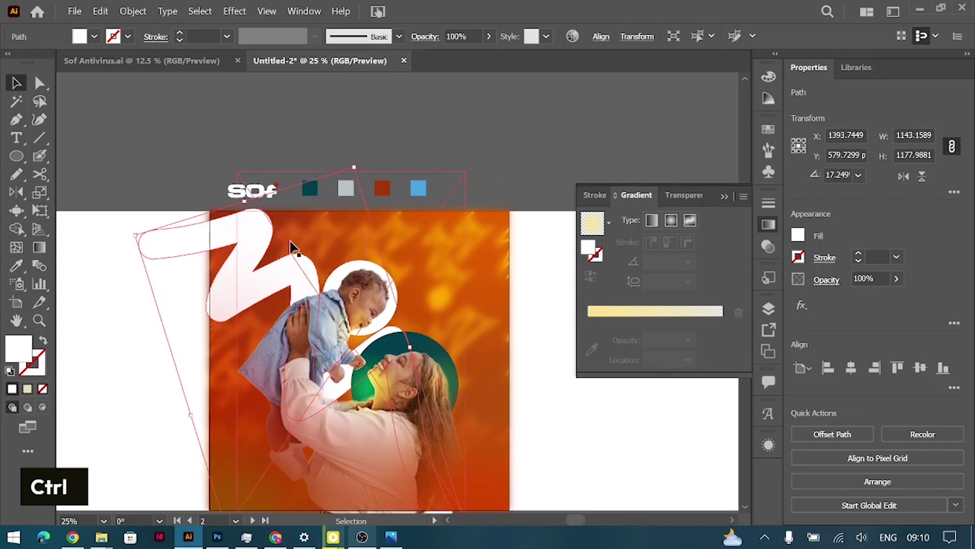
{"action": "left_click", "coordinate": [218, 233], "text": "ctrl"}
{"action": "left_click_drag", "start_coordinate": [203, 241], "coordinate": [233, 238]}
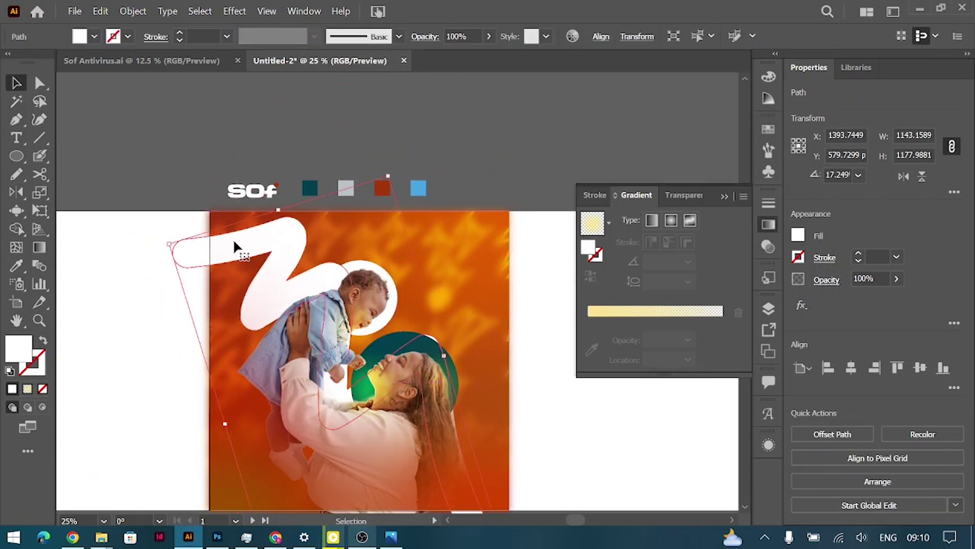
{"action": "left_click_drag", "start_coordinate": [387, 172], "coordinate": [345, 178]}
{"action": "mouse_move", "coordinate": [167, 280]}
{"action": "left_mouse_down"}
{"action": "mouse_move", "coordinate": [179, 279]}
{"action": "mouse_move", "coordinate": [157, 322]}
{"action": "mouse_move", "coordinate": [166, 312]}
{"action": "mouse_move", "coordinate": [159, 290]}
{"action": "mouse_move", "coordinate": [168, 289]}
{"action": "left_mouse_up"}
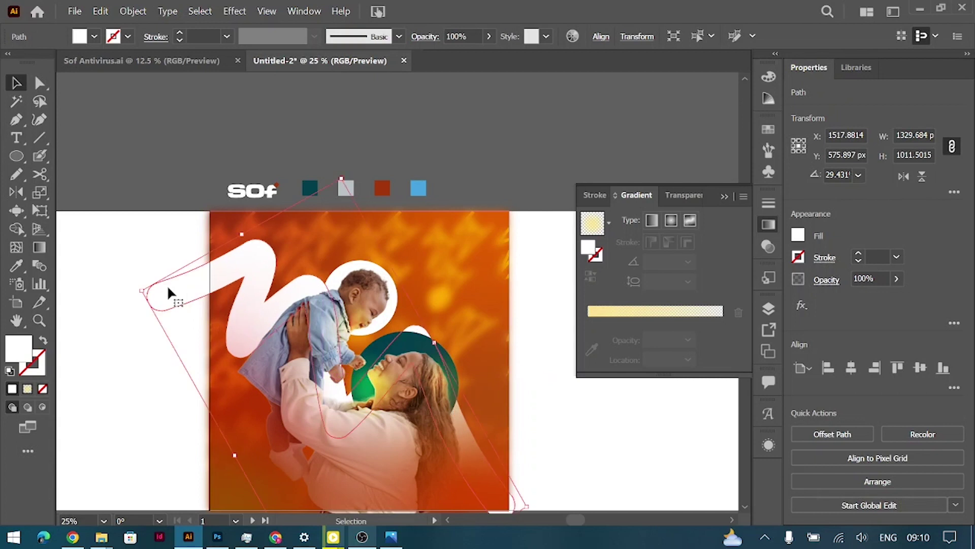
Fill the zigzag with the yellow-to-transparent radial gradient and deselect it.
{"action": "left_click", "coordinate": [650, 312]}
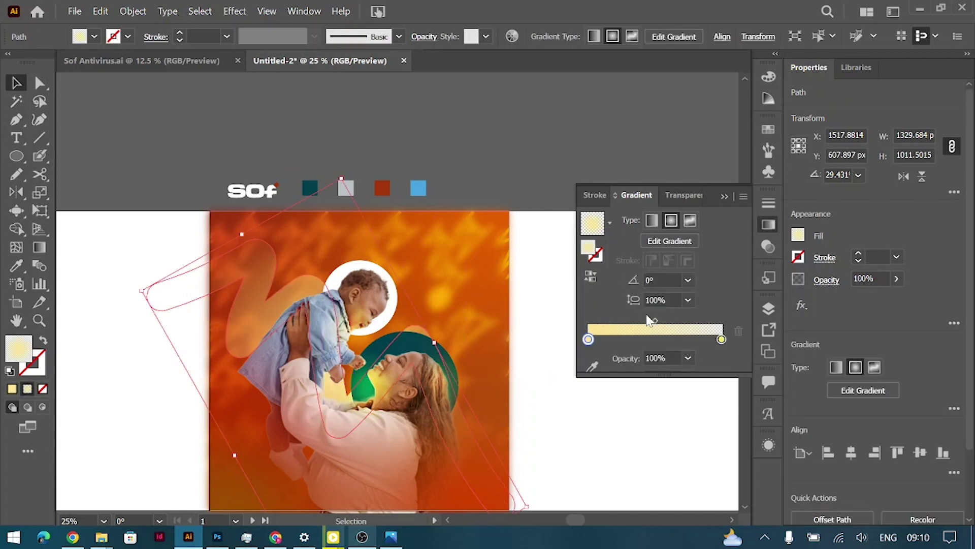
{"action": "left_click", "coordinate": [144, 124]}
{"action": "scroll", "coordinate": [380, 373], "scroll_direction": "down", "scroll_amount": 3}
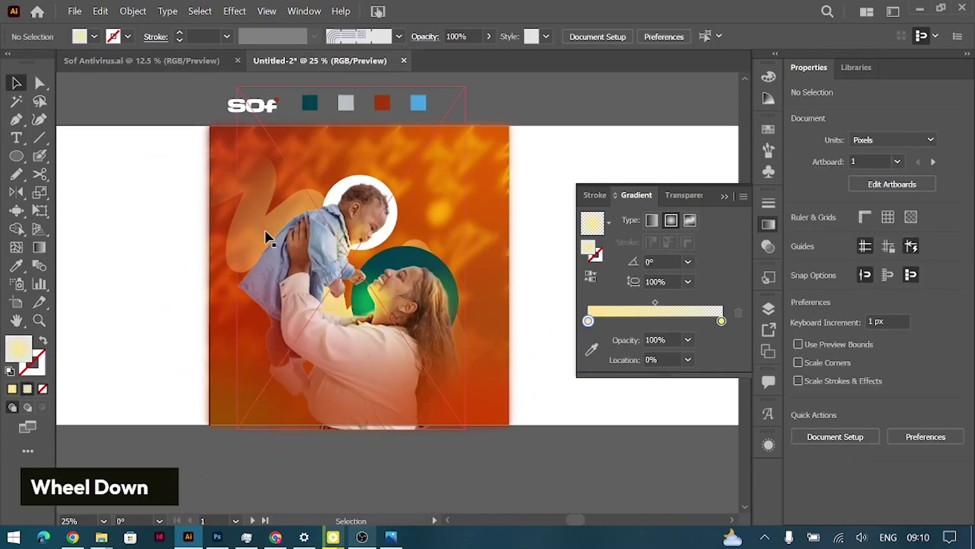
Add the text "Happy" over the mother's arm.
{"action": "left_click", "coordinate": [16, 138]}
{"action": "left_click", "coordinate": [309, 337]}
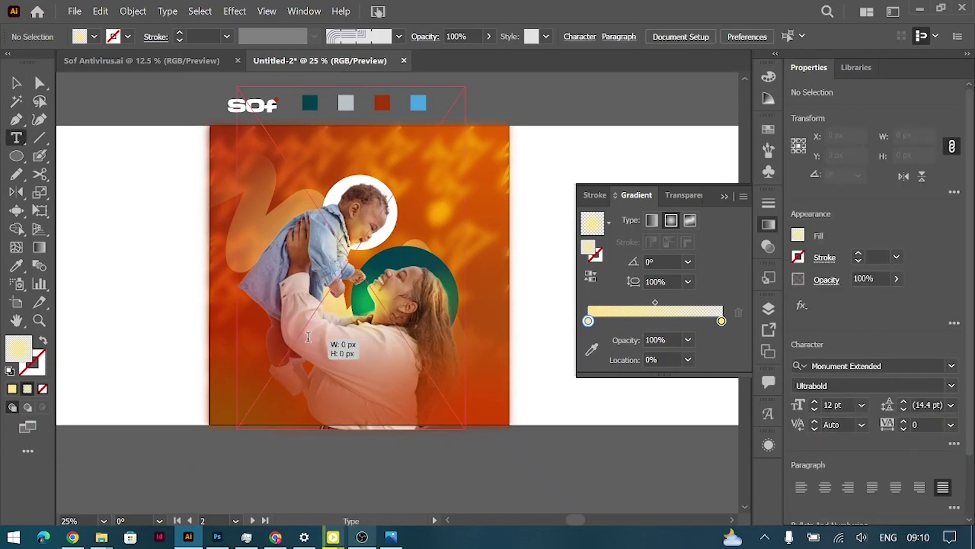
{"action": "type", "text": "Mothe"}
{"action": "key", "text": "ctrl+a"}
{"action": "type", "text": "Happy"}
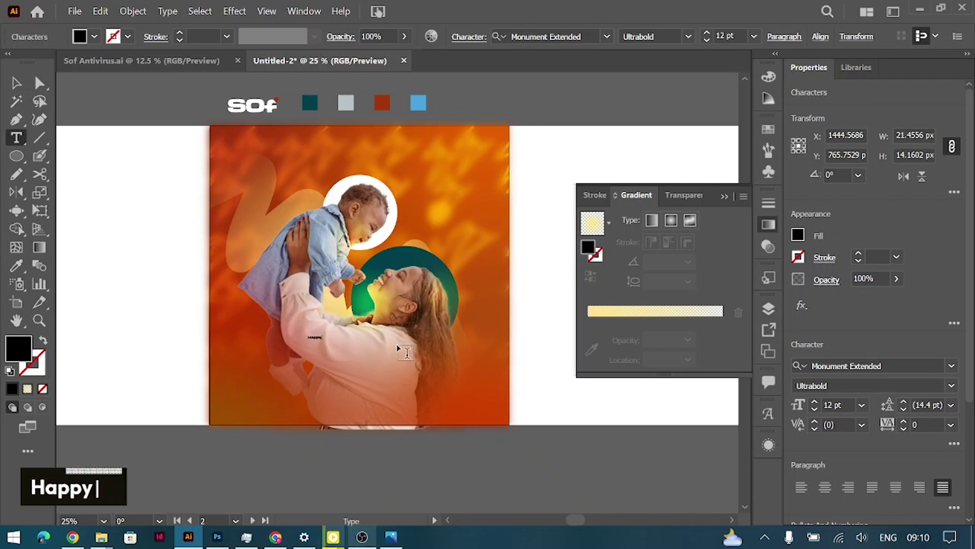
Enlarge the "Happy" text to about 60 pt and fill it with white.
{"action": "key", "text": "ctrl+a"}
{"action": "left_click", "coordinate": [862, 405]}
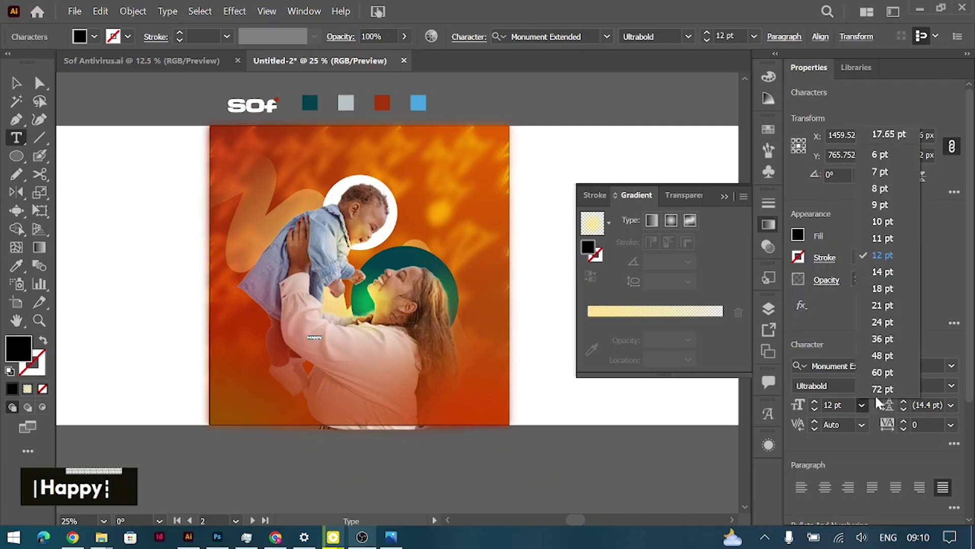
{"action": "left_click", "coordinate": [884, 390]}
{"action": "key", "text": "Escape"}
{"action": "mouse_move", "coordinate": [382, 336]}
{"action": "left_mouse_down"}
{"action": "mouse_move", "coordinate": [371, 345]}
{"action": "mouse_move", "coordinate": [387, 345]}
{"action": "mouse_move", "coordinate": [370, 346]}
{"action": "left_mouse_up"}
{"action": "left_click", "coordinate": [798, 235]}
{"action": "left_click", "coordinate": [660, 290]}
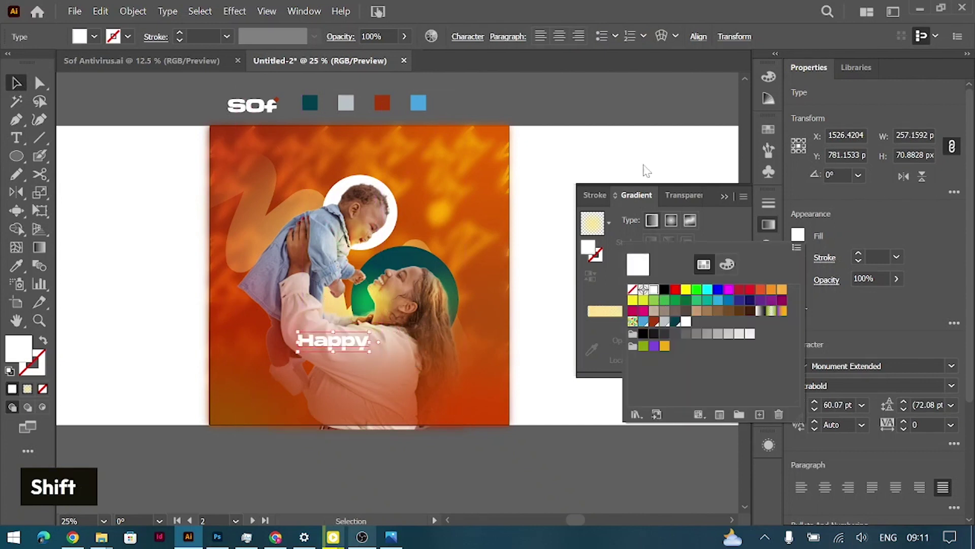
{"action": "double_click", "coordinate": [614, 318]}
{"action": "left_click", "coordinate": [595, 423]}
Duplicate the "Happy" text just below the original and set the copy's font to Amanda Signature Regular.
{"action": "left_click_drag", "start_coordinate": [353, 341], "coordinate": [376, 369]}
{"action": "double_click", "coordinate": [377, 369]}
{"action": "key", "text": "ctrl+a"}
{"action": "key", "text": "alt+Tab"}
{"action": "key", "text": "alt+Tab"}
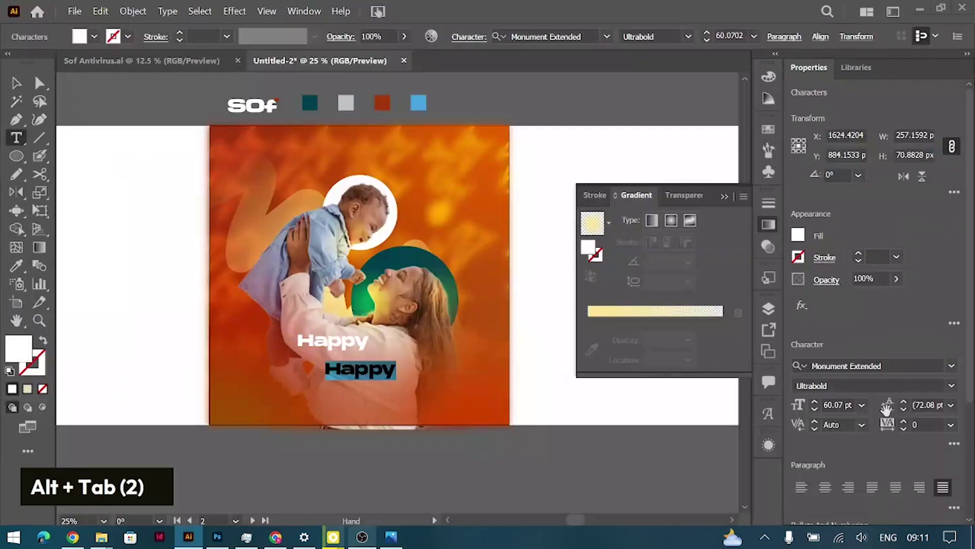
{"action": "left_click", "coordinate": [906, 364]}
{"action": "type", "text": "a"}
{"action": "key", "text": "Down"}
{"action": "key", "text": "Return"}
Replace the duplicated text with "Mother's" and enlarge it to about 158 pt below "Happy".
{"action": "type", "text": "Mother"}
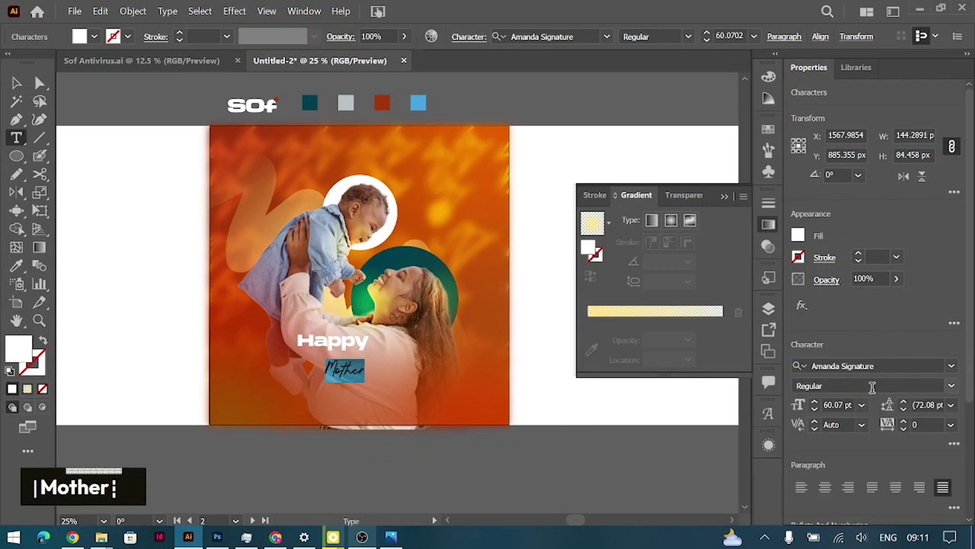
{"action": "type", "text": "'s"}
{"action": "left_click", "coordinate": [862, 405]}
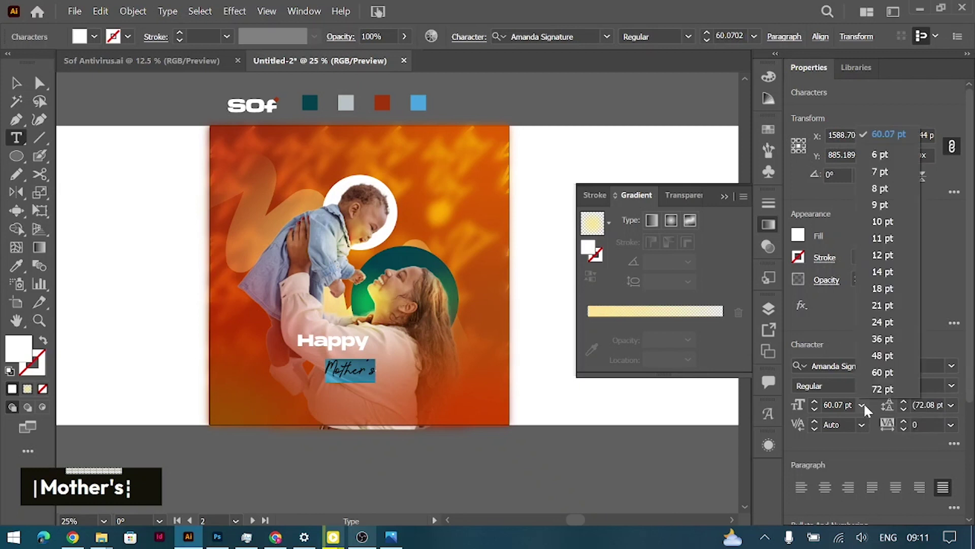
{"action": "left_click", "coordinate": [863, 389]}
{"action": "left_click", "coordinate": [16, 82]}
{"action": "left_click_drag", "start_coordinate": [387, 370], "coordinate": [431, 374]}
{"action": "key", "text": "ctrl+equal"}
{"action": "key", "text": "ctrl+equal"}
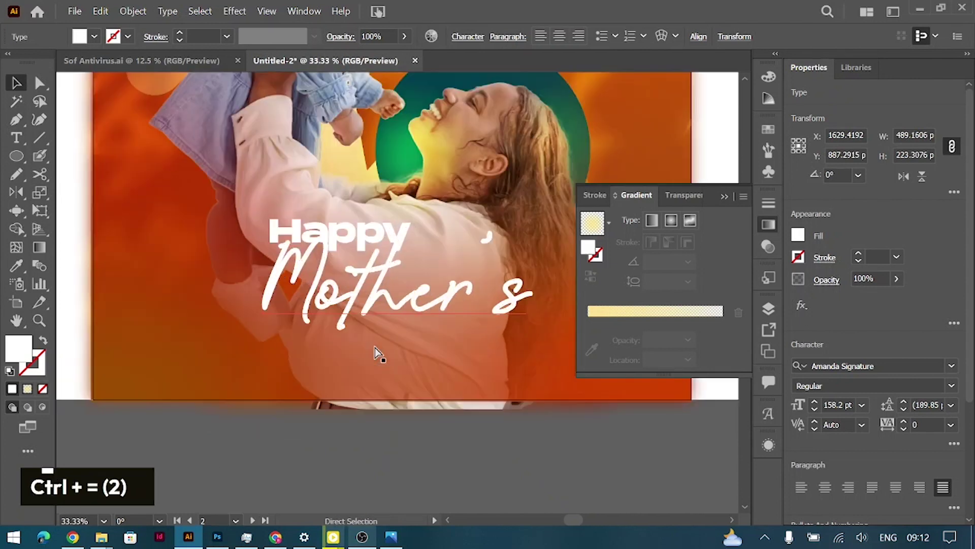
Move "Happy" above the end of "Mother's" and shrink it to about 47 pt.
{"action": "left_click", "coordinate": [312, 225]}
{"action": "left_click_drag", "start_coordinate": [311, 224], "coordinate": [454, 260]}
{"action": "left_click_drag", "start_coordinate": [555, 263], "coordinate": [526, 265]}
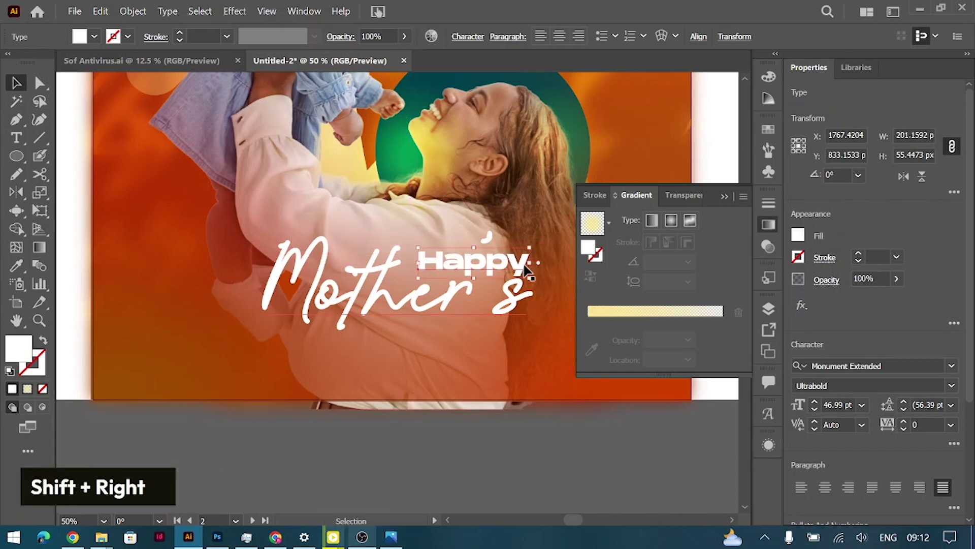
{"action": "key", "text": "shift+Left"}
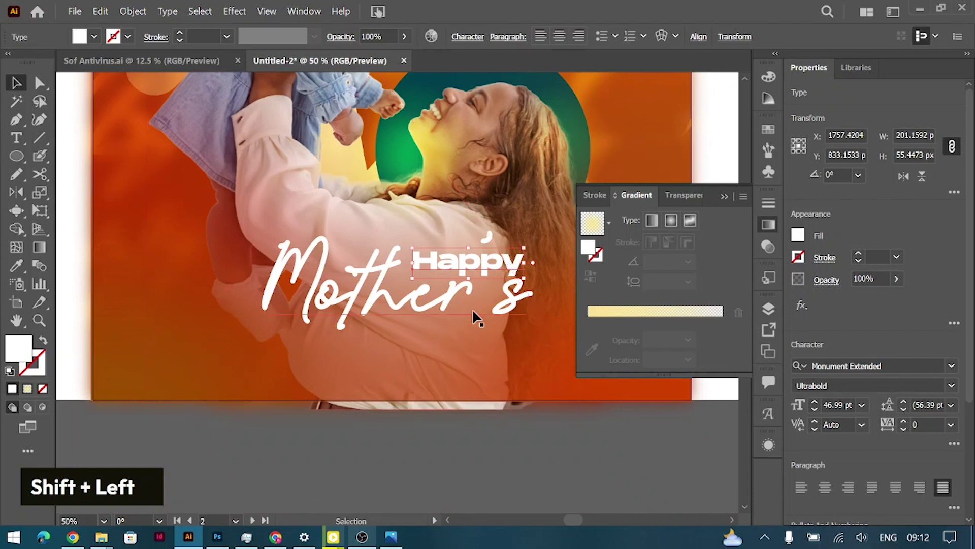
Move the "Happy" and "Mother's" texts up together by 10 px and collapse the gradient settings.
{"action": "left_click", "coordinate": [350, 291], "text": "shift"}
{"action": "key", "text": "shift+Up"}
{"action": "key", "text": "shift+Down"}
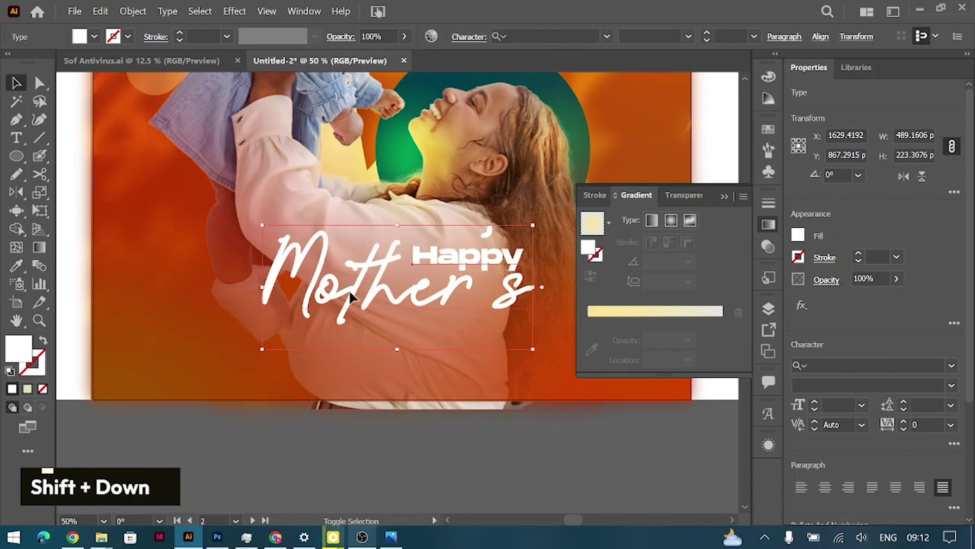
{"action": "left_click", "coordinate": [724, 196]}
{"action": "key", "text": "shift+Down"}
{"action": "key", "text": "ctrl+minus"}
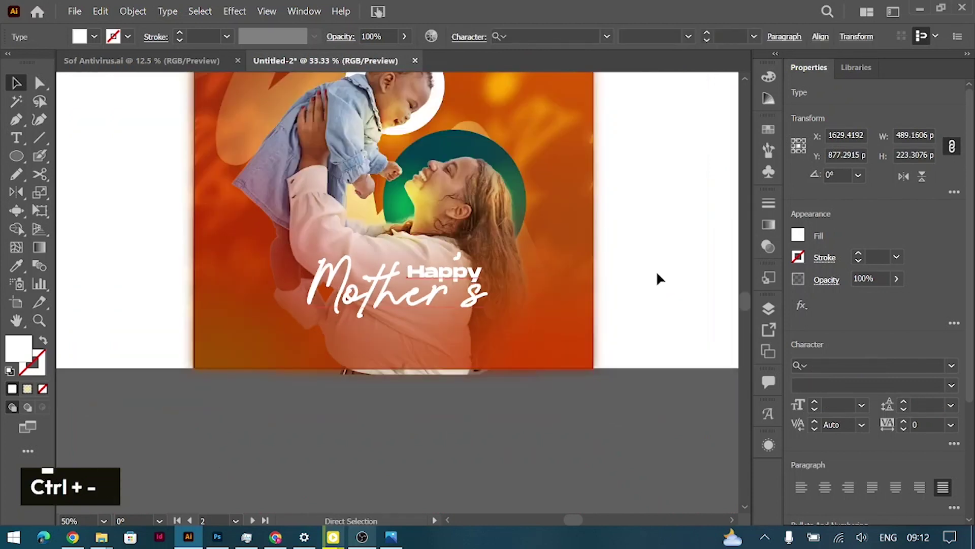
{"action": "scroll", "coordinate": [658, 275], "scroll_direction": "up", "scroll_amount": 3}
{"action": "scroll", "coordinate": [658, 274], "scroll_direction": "down", "scroll_amount": 2}
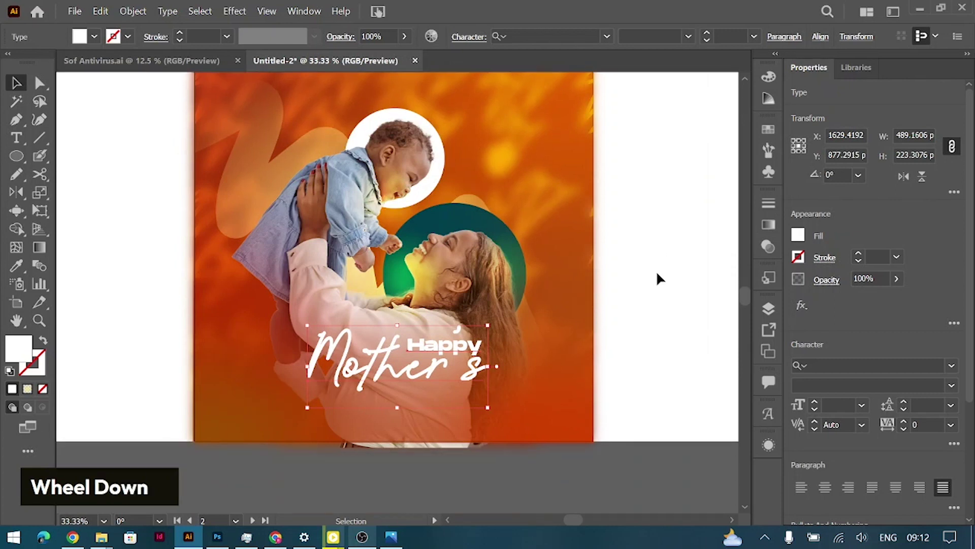
Duplicate the yellow glow onto the mother's hair, and add another copy enlarged to 620 px at the artboard's upper-right corner.
{"action": "left_click", "coordinate": [395, 285]}
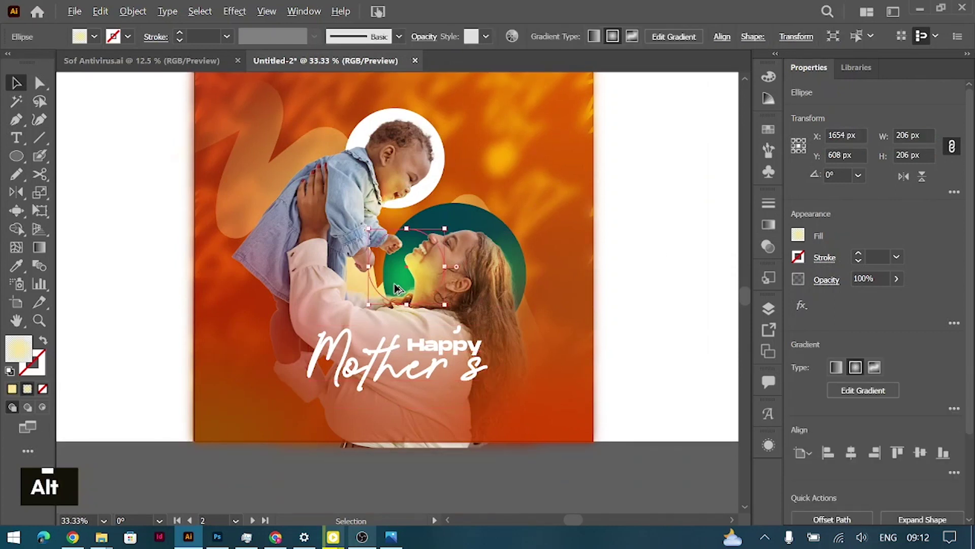
{"action": "left_click_drag", "start_coordinate": [419, 290], "coordinate": [529, 310]}
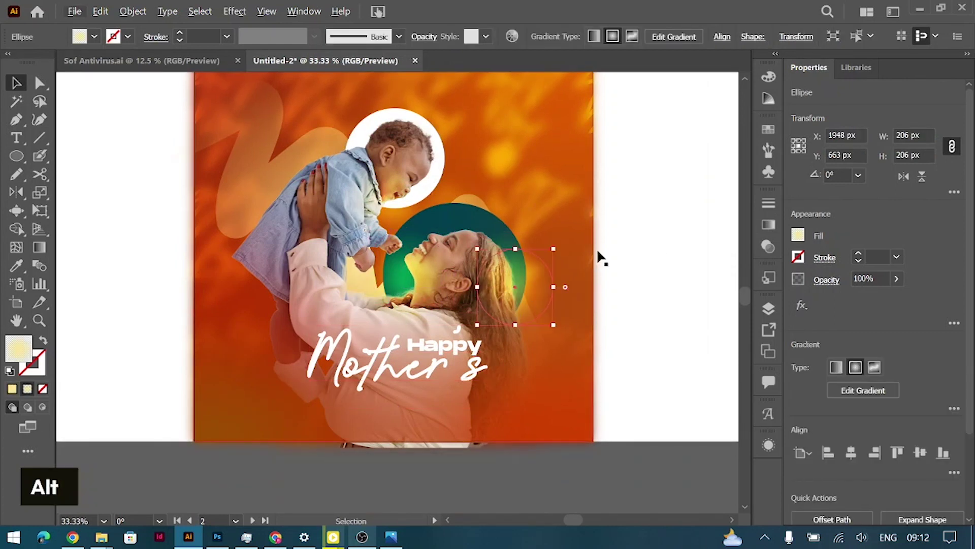
{"action": "left_click", "coordinate": [515, 292]}
{"action": "left_click", "coordinate": [513, 283]}
{"action": "left_click_drag", "start_coordinate": [513, 284], "coordinate": [479, 153]}
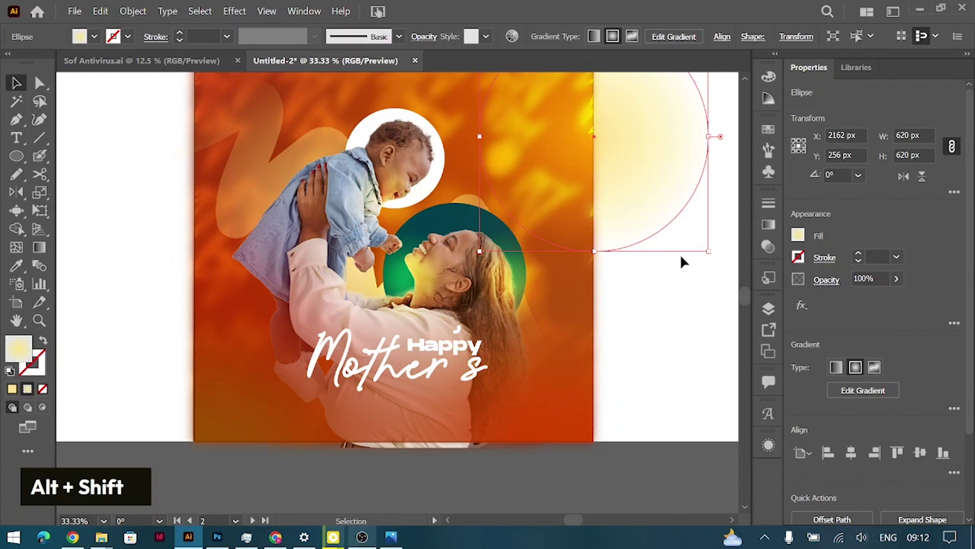
Duplicate the 620 px glow to the artboard's upper-left corner and set the copy's blending mode to Soft Light.
{"action": "left_click_drag", "start_coordinate": [609, 135], "coordinate": [196, 102]}
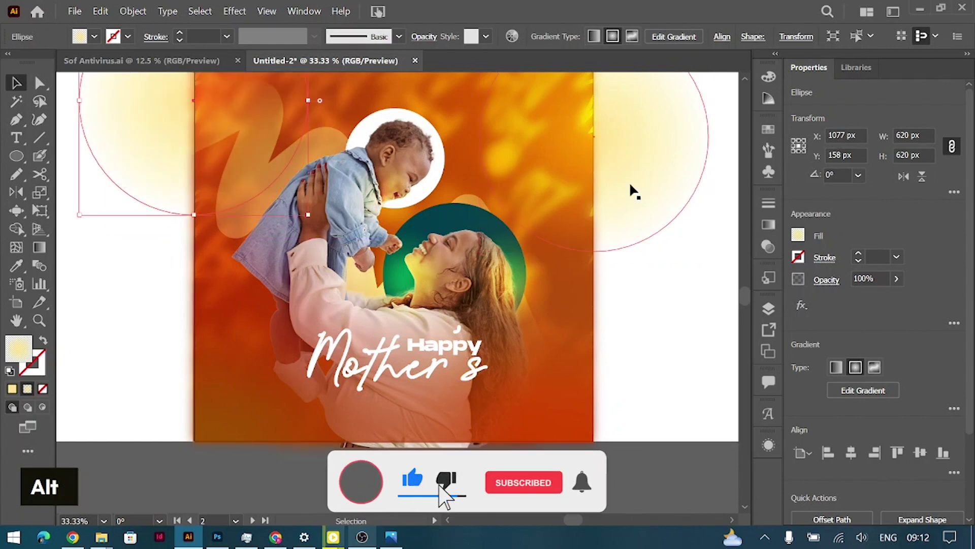
{"action": "left_click", "coordinate": [826, 279]}
{"action": "left_click", "coordinate": [722, 307]}
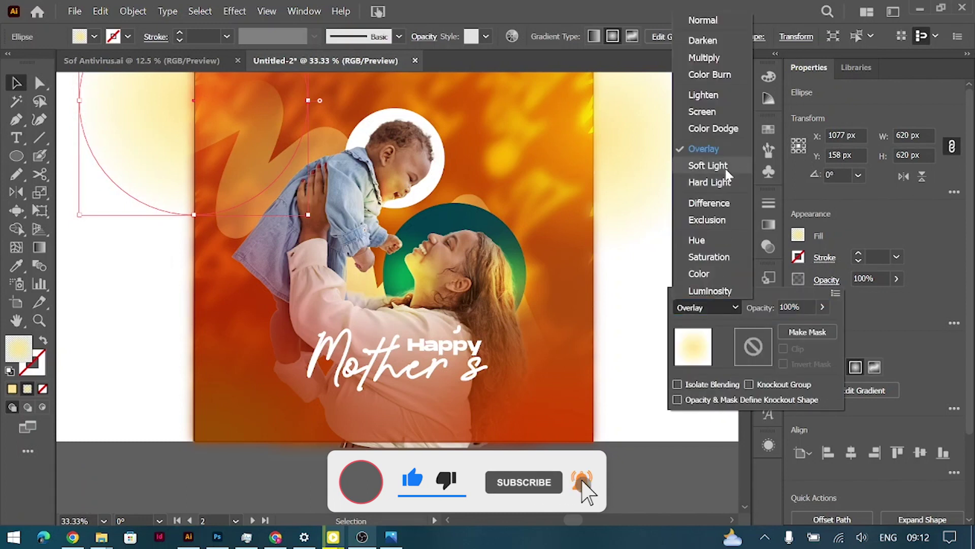
{"action": "left_click", "coordinate": [708, 165]}
{"action": "left_click", "coordinate": [707, 307]}
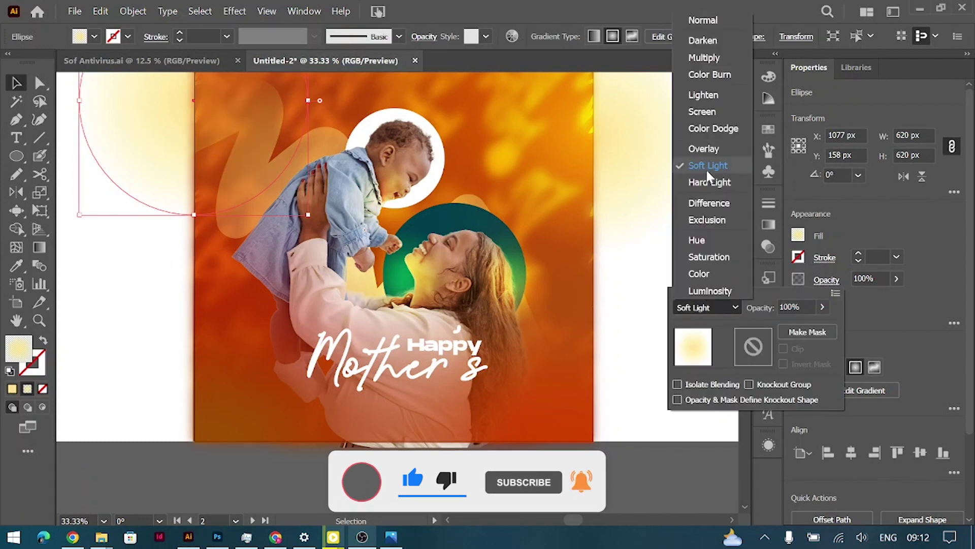
{"action": "left_click", "coordinate": [705, 169]}
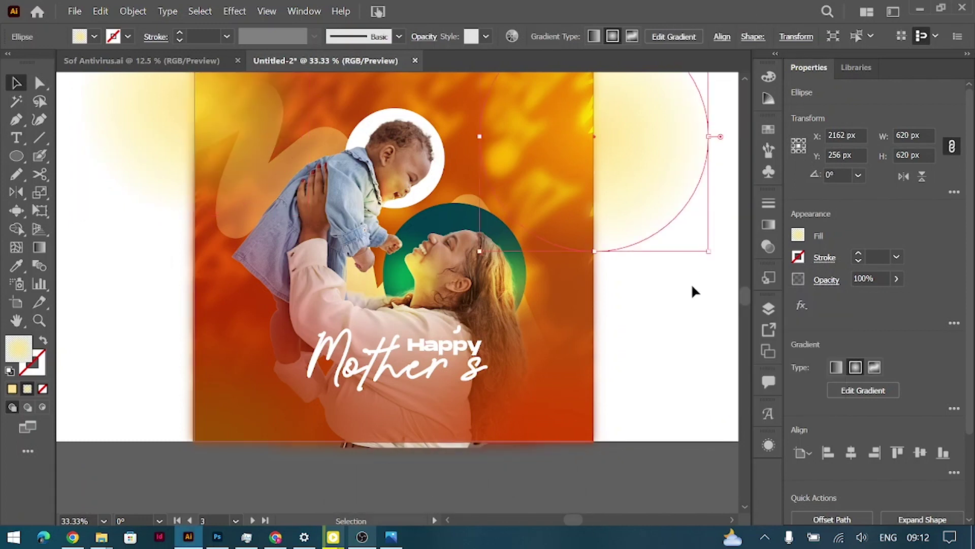
{"action": "left_click", "coordinate": [660, 305]}
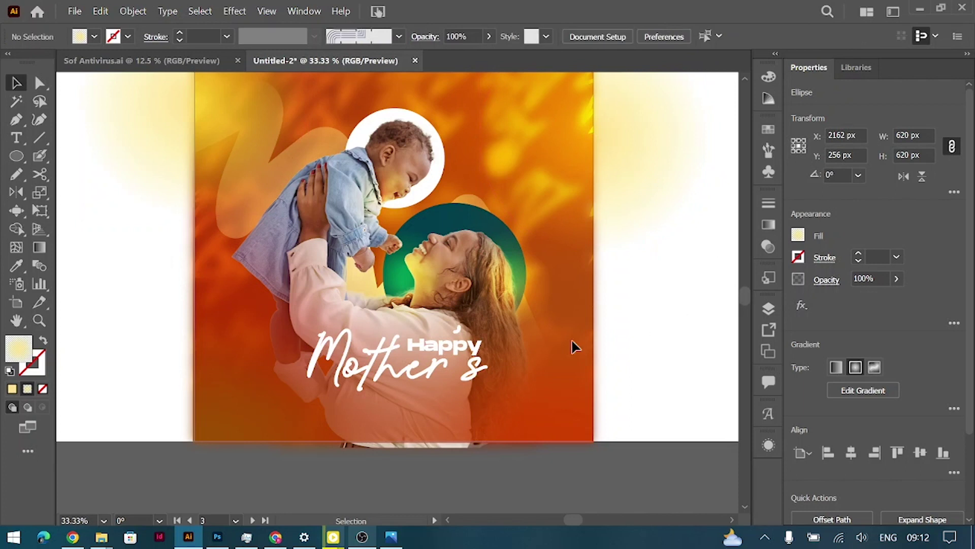
Scale the "Happy" and "Mother's" texts down slightly together and deselect them.
{"action": "left_click", "coordinate": [424, 344]}
{"action": "key", "text": "ctrl+bracketleft"}
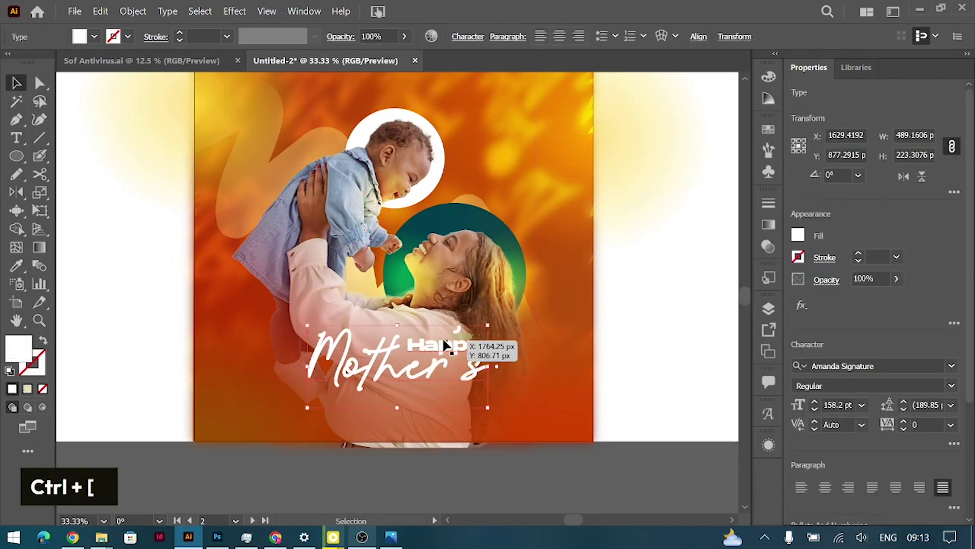
{"action": "left_click", "coordinate": [432, 344], "text": "shift"}
{"action": "left_click_drag", "start_coordinate": [400, 409], "coordinate": [399, 398]}
{"action": "left_click", "coordinate": [684, 283]}
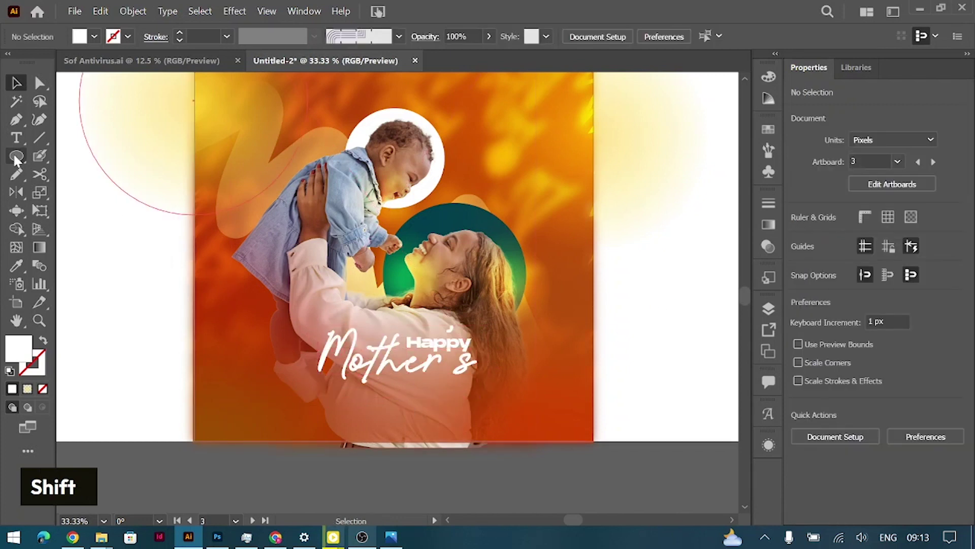
Draw a rounded rectangle about 247 by 58 px below the end of "Mother's".
{"action": "right_click", "coordinate": [17, 160]}
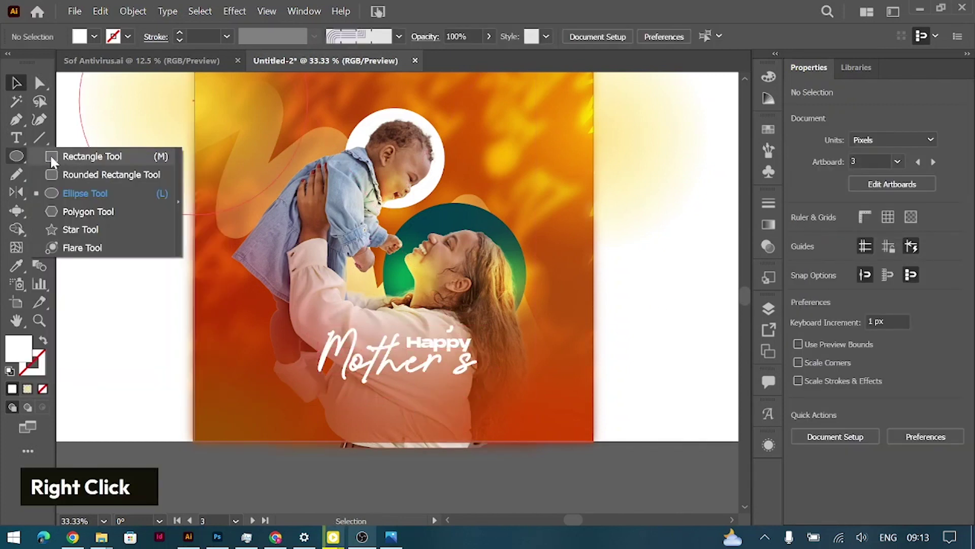
{"action": "left_click", "coordinate": [58, 174]}
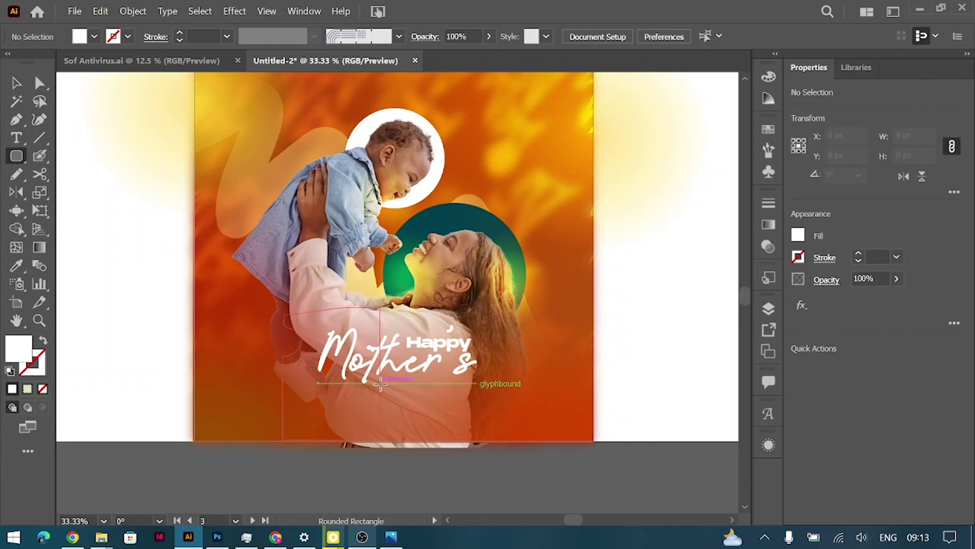
{"action": "left_click_drag", "start_coordinate": [383, 381], "coordinate": [473, 402]}
{"action": "key", "text": "ctrl+equal"}
{"action": "key", "text": "ctrl+equal"}
Fill the rounded rectangle with the dark red sampled from the colour square above the artboard.
{"action": "left_click", "coordinate": [94, 37]}
{"action": "left_click", "coordinate": [581, 199]}
{"action": "scroll", "coordinate": [577, 300], "scroll_direction": "up", "scroll_amount": 10}
{"action": "key", "text": "i"}
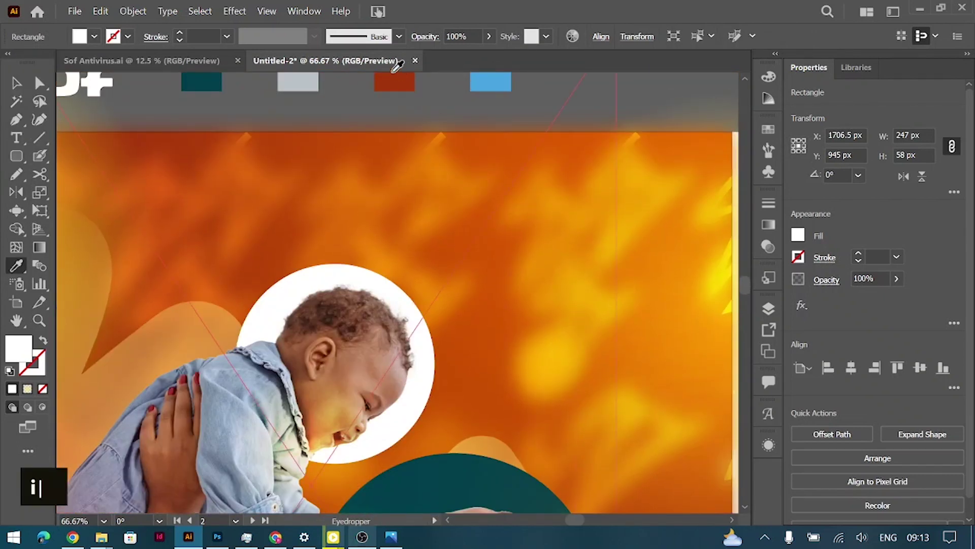
{"action": "left_click", "coordinate": [395, 81]}
{"action": "left_click", "coordinate": [23, 87]}
{"action": "scroll", "coordinate": [510, 328], "scroll_direction": "down", "scroll_amount": 15}
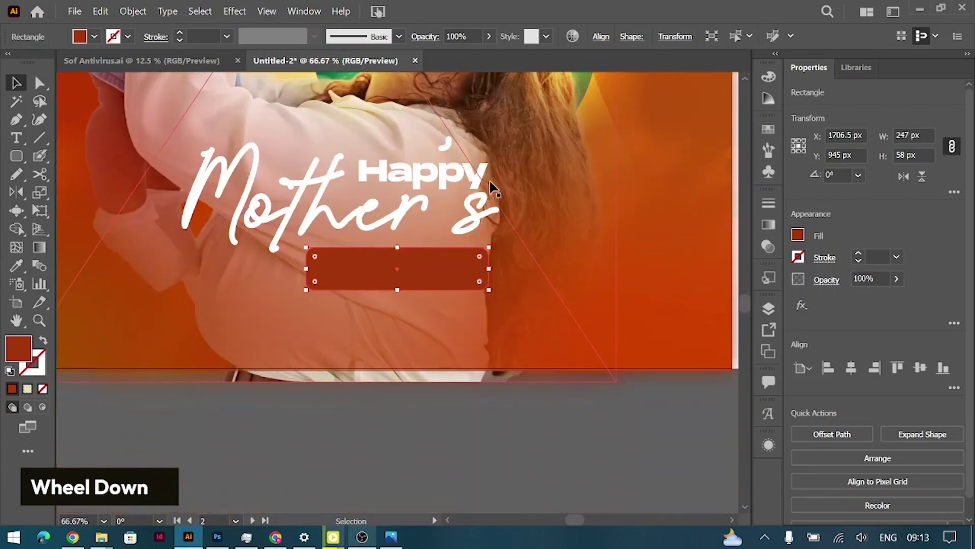
Duplicate the "Happy" text onto the rounded rectangle and bring the copy to the front.
{"action": "left_click", "coordinate": [432, 175]}
{"action": "left_click_drag", "start_coordinate": [432, 175], "coordinate": [406, 274], "text": "alt"}
{"action": "key", "text": "ctrl+shift+bracketright"}
Remove the rounded rectangle's fill and give it a 1 pt white stroke.
{"action": "left_click", "coordinate": [475, 274]}
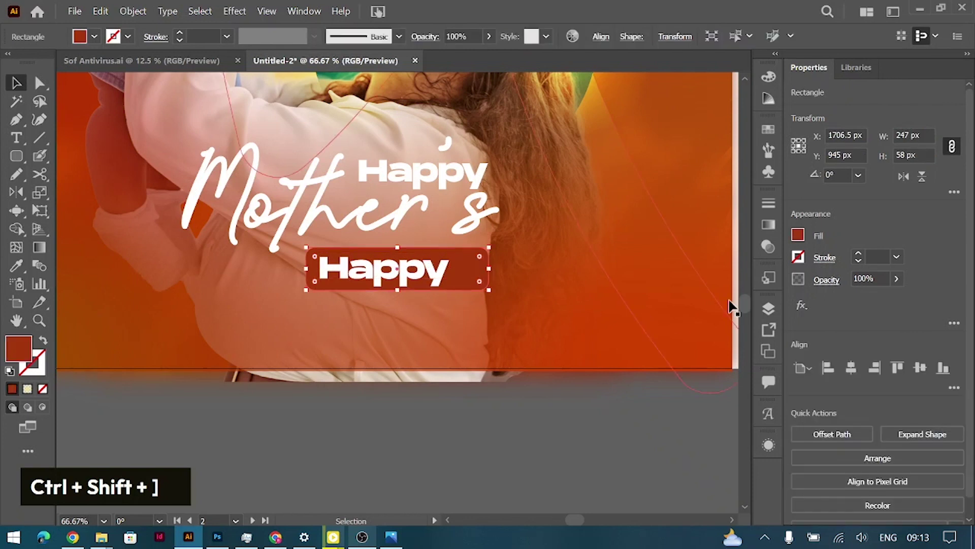
{"action": "left_click", "coordinate": [798, 234]}
{"action": "left_click", "coordinate": [654, 290]}
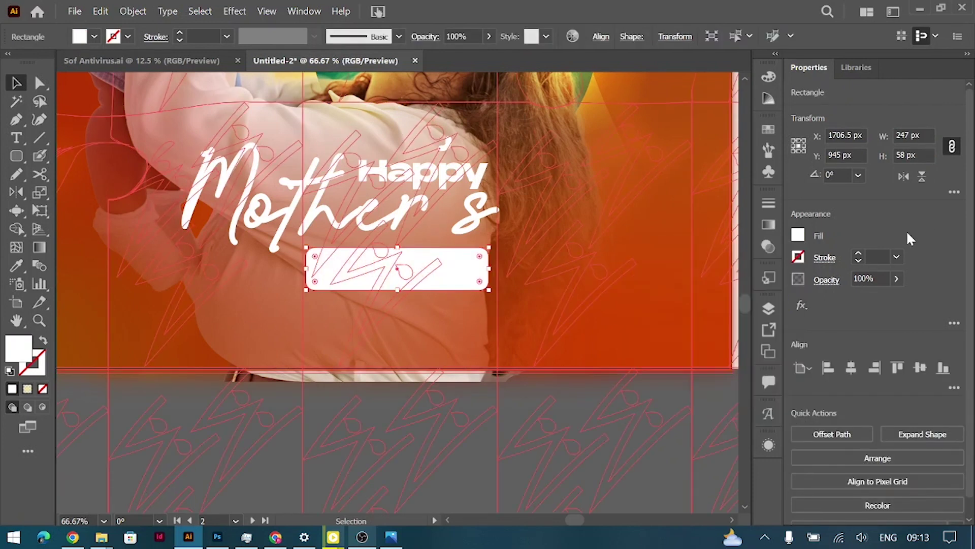
{"action": "left_click", "coordinate": [798, 235]}
{"action": "left_click", "coordinate": [633, 290]}
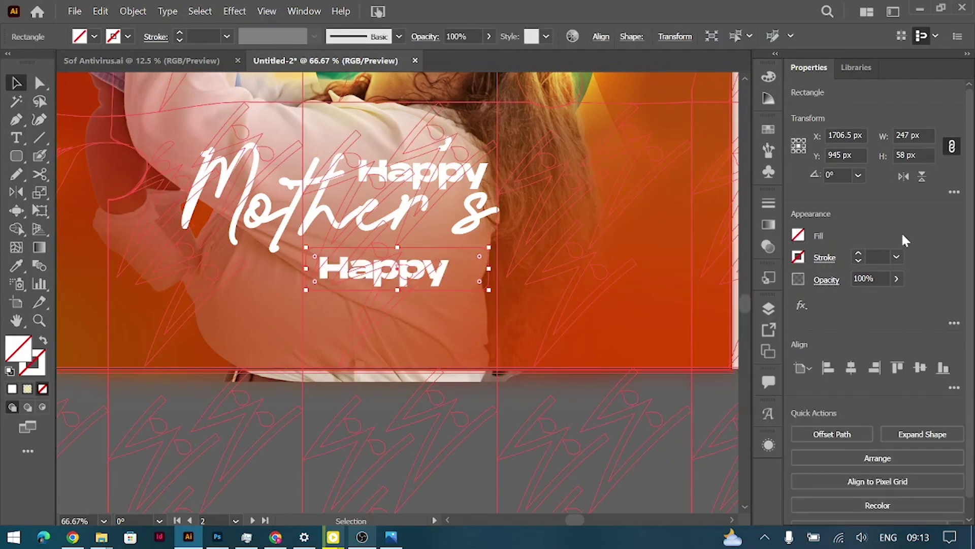
{"action": "left_click", "coordinate": [859, 253]}
{"action": "left_click", "coordinate": [859, 254]}
{"action": "left_click", "coordinate": [858, 259]}
Make the rounded rectangle's stroke a dashed line with 24 pt dashes, preserving exact dash and gap lengths.
{"action": "left_click", "coordinate": [825, 259]}
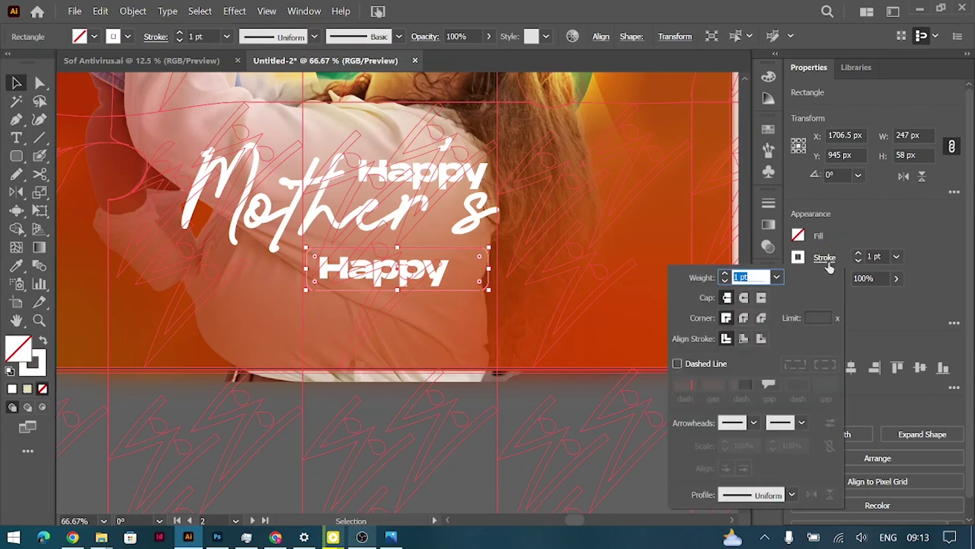
{"action": "left_click", "coordinate": [752, 422]}
{"action": "key", "text": "Escape"}
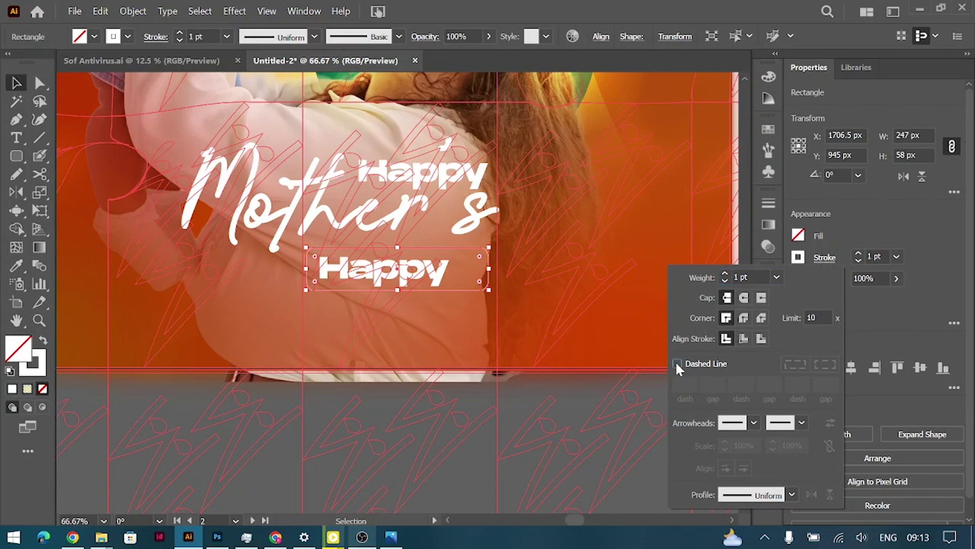
{"action": "left_click", "coordinate": [676, 364]}
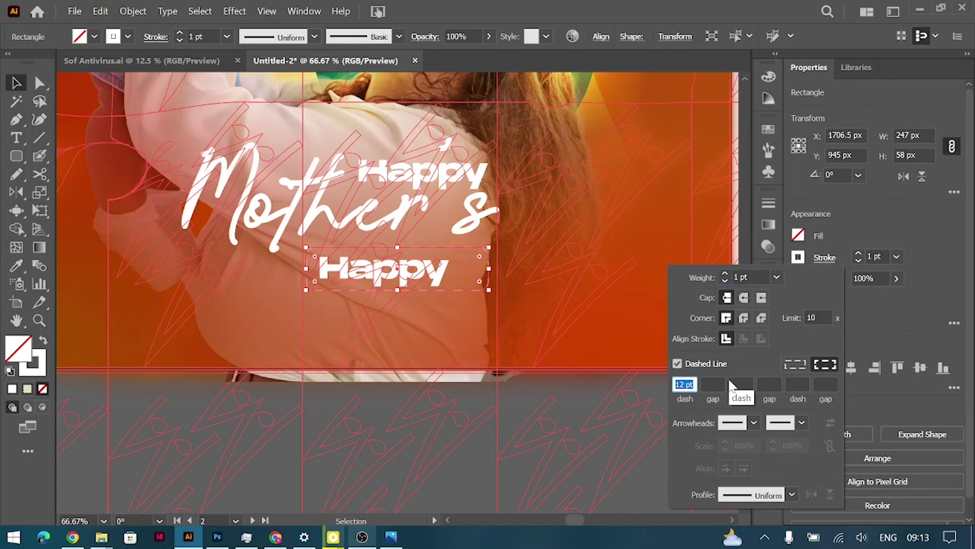
{"action": "type", "text": "8"}
{"action": "key", "text": "Tab"}
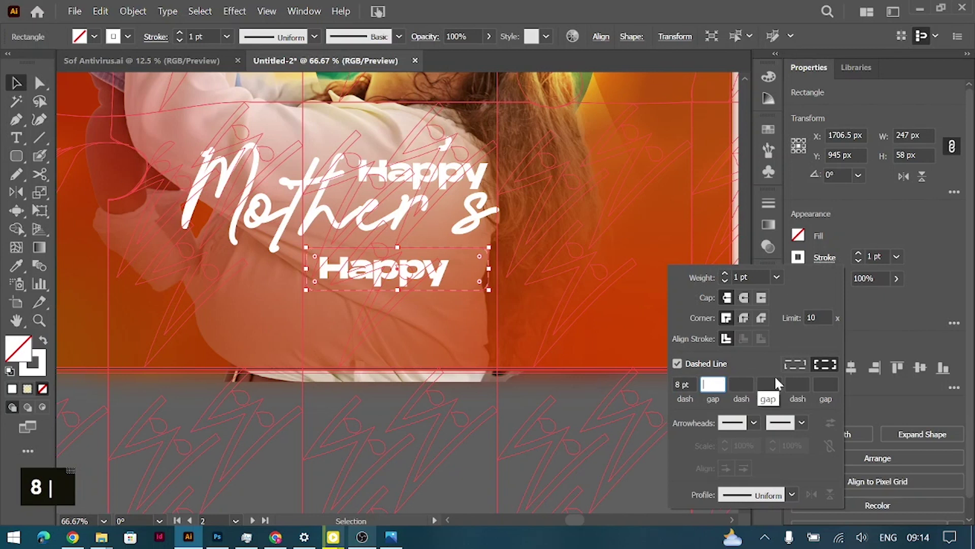
{"action": "key", "text": "shift+Tab"}
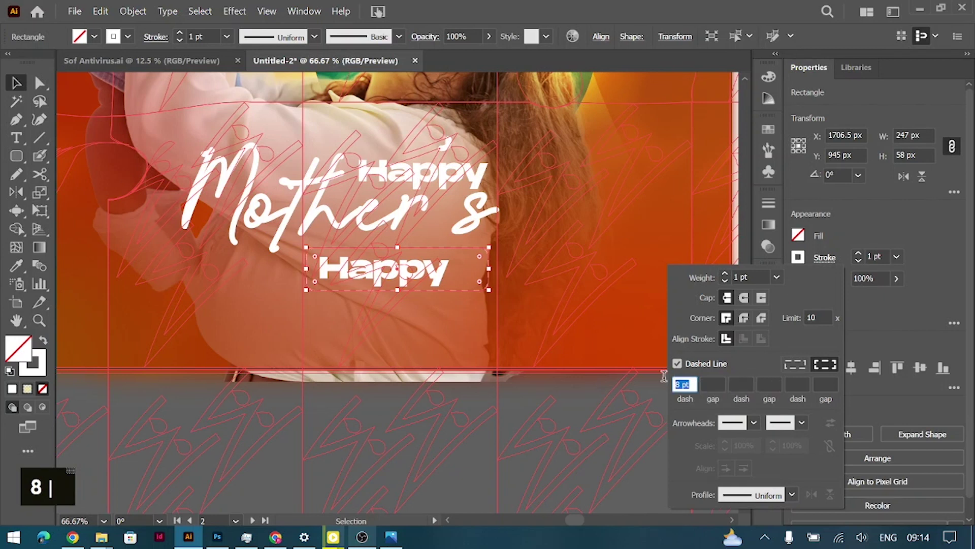
{"action": "type", "text": "24"}
{"action": "key", "text": "Tab"}
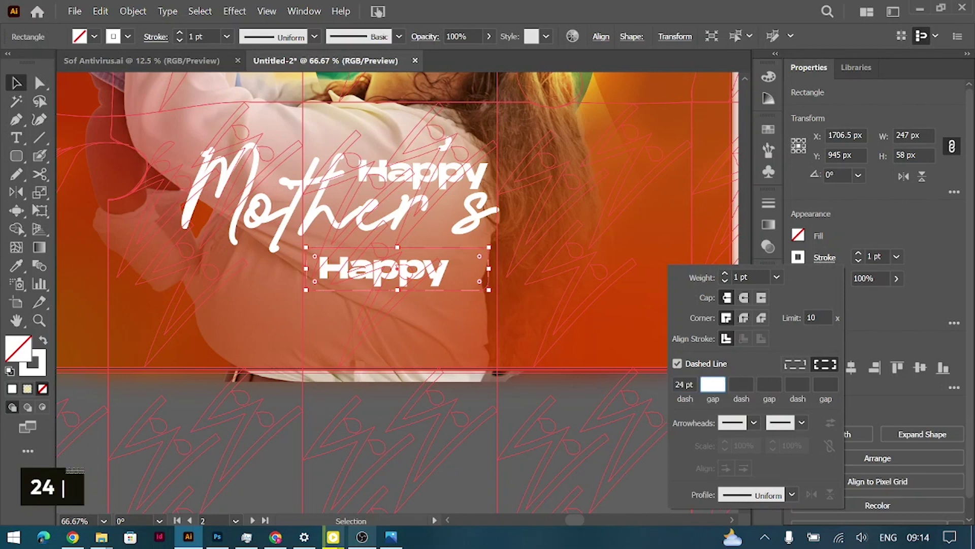
{"action": "left_click", "coordinate": [795, 364]}
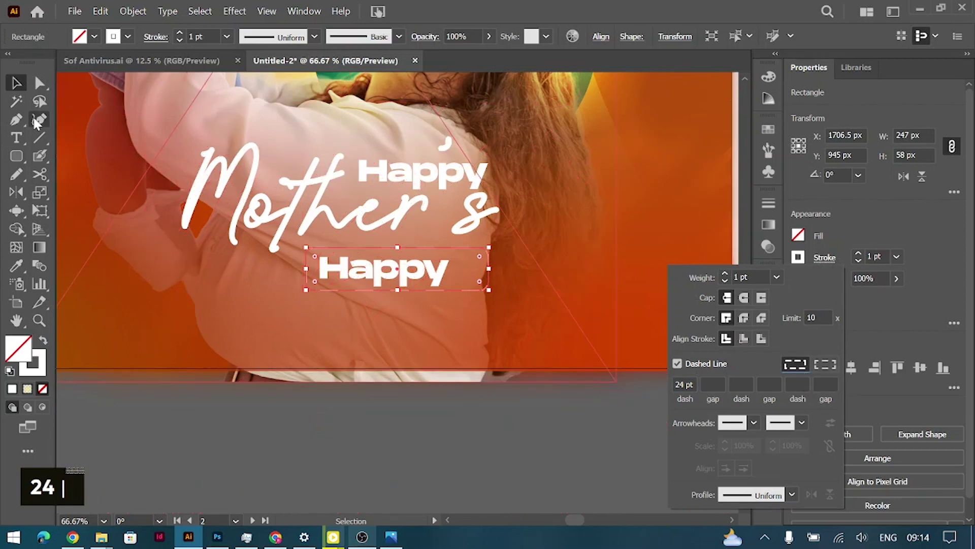
Reduce the "Happy" text inside the dashed rectangle to about 31 pt, shift it slightly and set its weight to Regular.
{"action": "left_click", "coordinate": [12, 81]}
{"action": "left_click", "coordinate": [410, 281]}
{"action": "key", "text": "ctrl+shift+comma"}
{"action": "key", "text": "ctrl+shift+comma"}
{"action": "key", "text": "ctrl+shift+comma"}
{"action": "key", "text": "ctrl+shift+comma"}
{"action": "key", "text": "ctrl+shift+comma"}
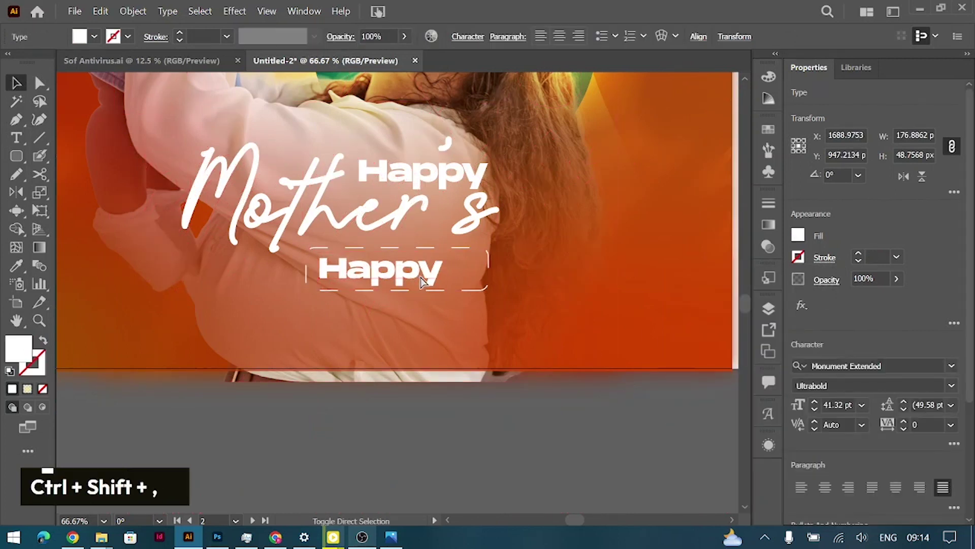
{"action": "left_click_drag", "start_coordinate": [394, 274], "coordinate": [390, 274]}
{"action": "left_click", "coordinate": [950, 387]}
{"action": "left_click", "coordinate": [815, 400]}
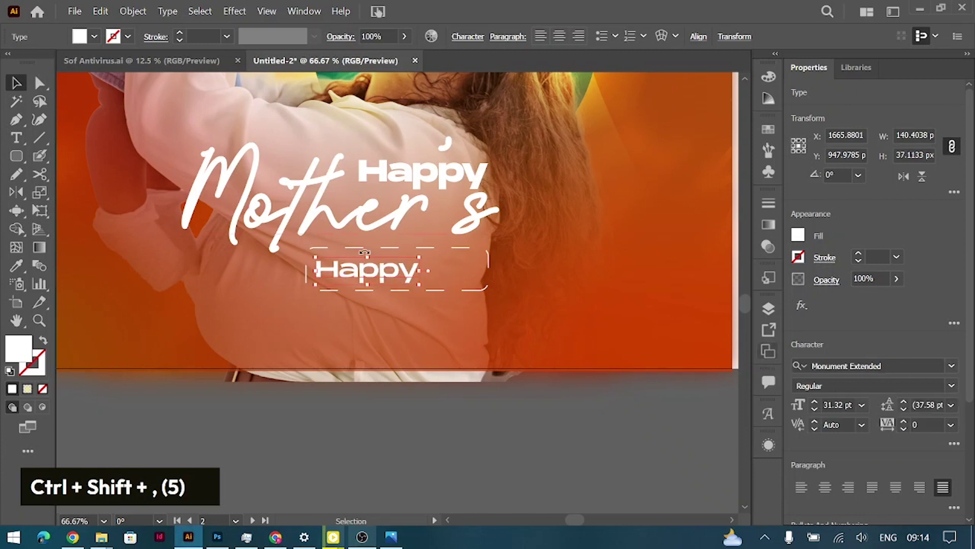
Replace the "Happy" text inside the dashed rectangle with "19.03.23".
{"action": "double_click", "coordinate": [369, 269]}
{"action": "key", "text": "ctrl+a"}
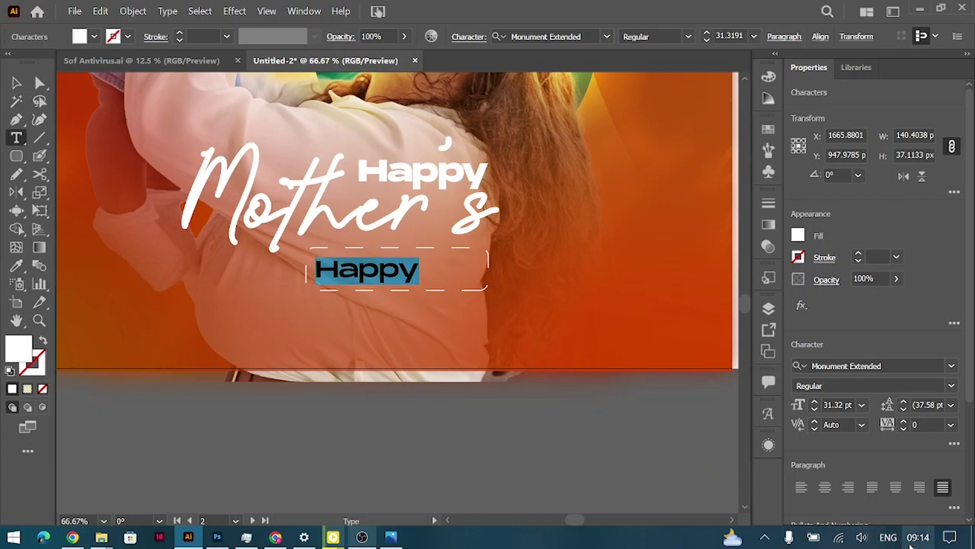
{"action": "type", "text": "19."}
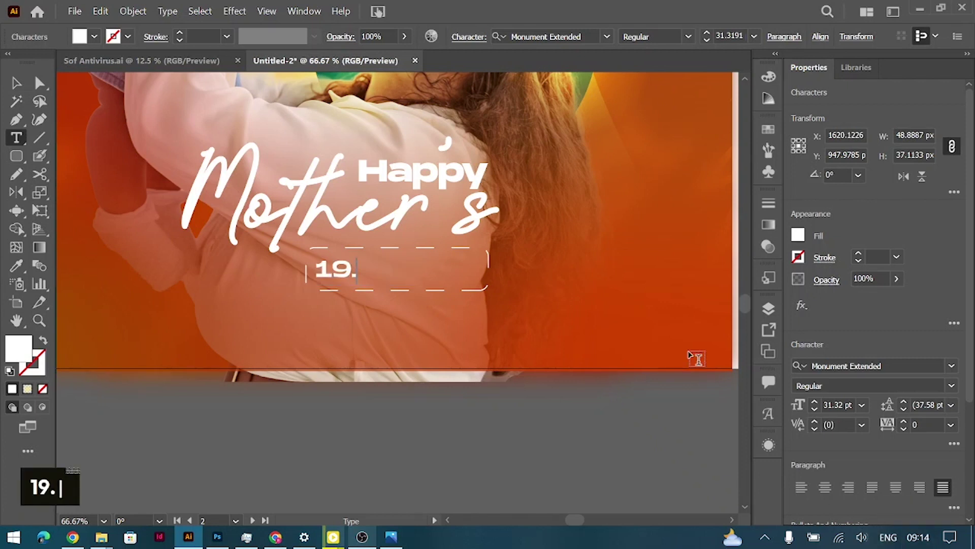
{"action": "type", "text": "03.23"}
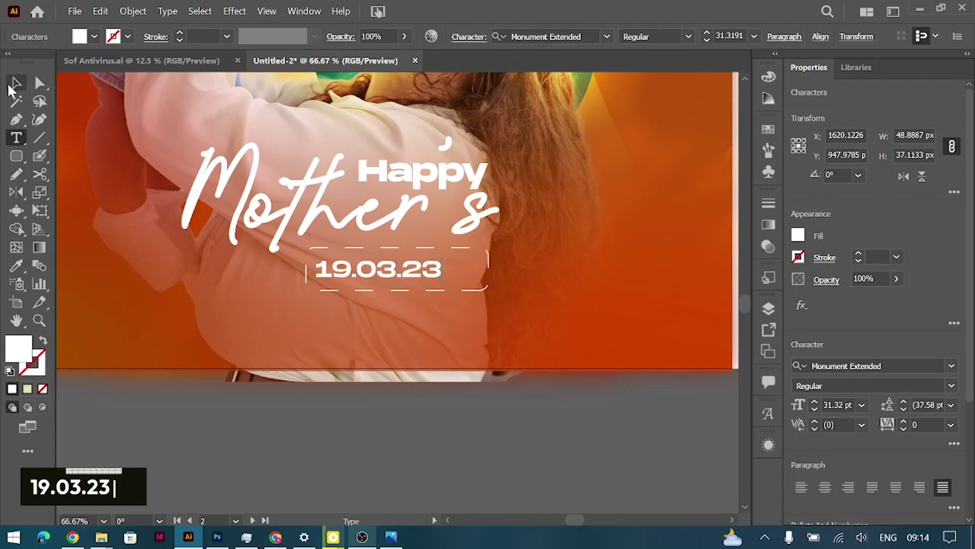
Reduce the date text to about 27 pt, centre-align it and position it in the middle of the dashed rectangle.
{"action": "left_click", "coordinate": [13, 86]}
{"action": "left_click_drag", "start_coordinate": [420, 272], "coordinate": [433, 273]}
{"action": "key", "text": "ctrl+shift+comma"}
{"action": "key", "text": "ctrl+shift+comma"}
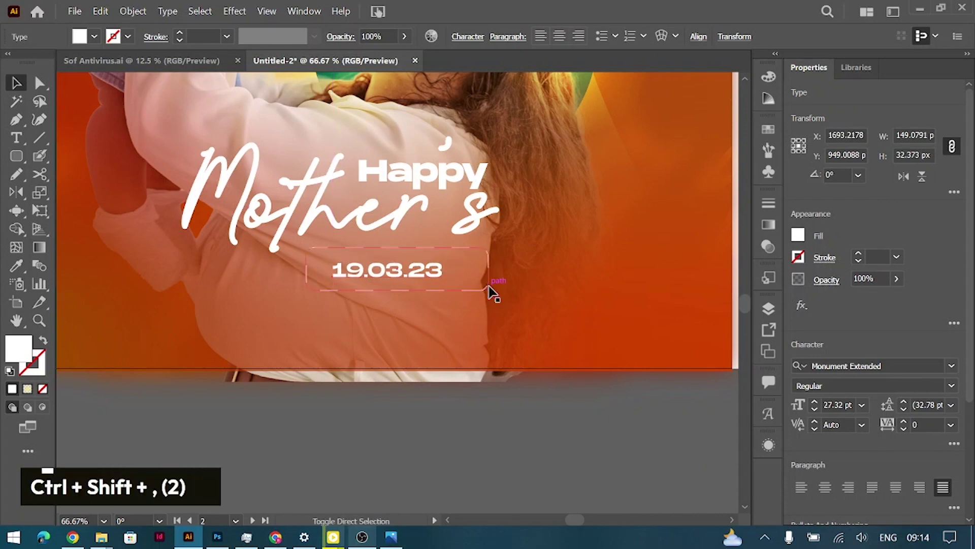
{"action": "key", "text": "ctrl+shift+c"}
{"action": "left_click_drag", "start_coordinate": [361, 268], "coordinate": [422, 266]}
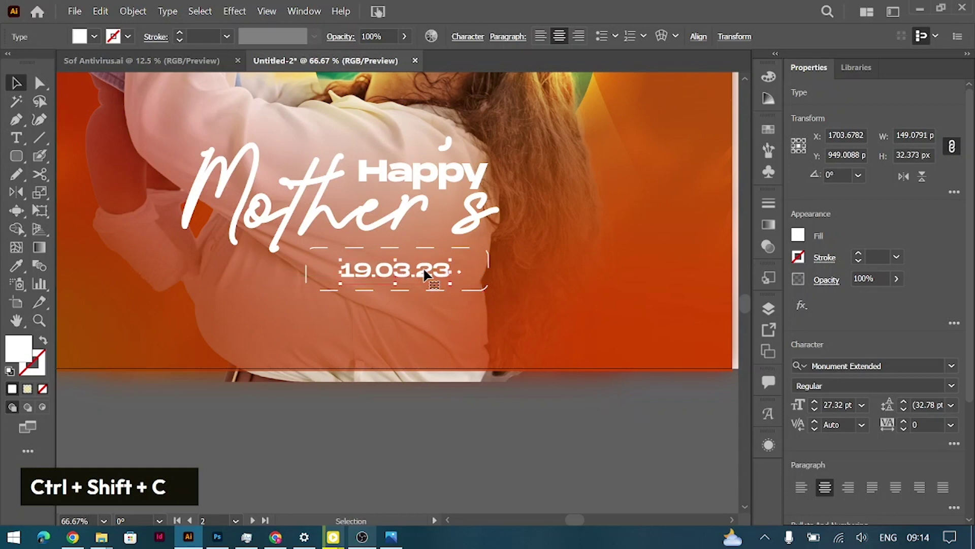
Shrink the dashed rectangle evenly around the date to 190 px wide by about 45 px high, and add the date to the selection.
{"action": "left_click", "coordinate": [489, 269]}
{"action": "left_click_drag", "start_coordinate": [491, 268], "coordinate": [468, 269]}
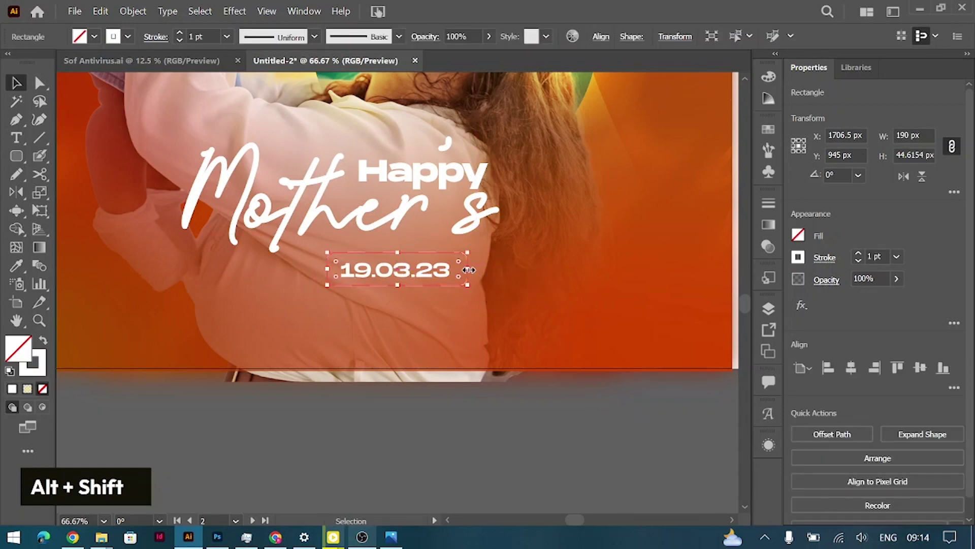
{"action": "key", "text": "Down"}
{"action": "left_click", "coordinate": [419, 270], "text": "shift"}
Nudge the date and its dashed rectangle up and to the left beneath "Mother's", to X 1680.5 px, Y 932 px.
{"action": "key", "text": "shift+Up"}
{"action": "key", "text": "shift+Up"}
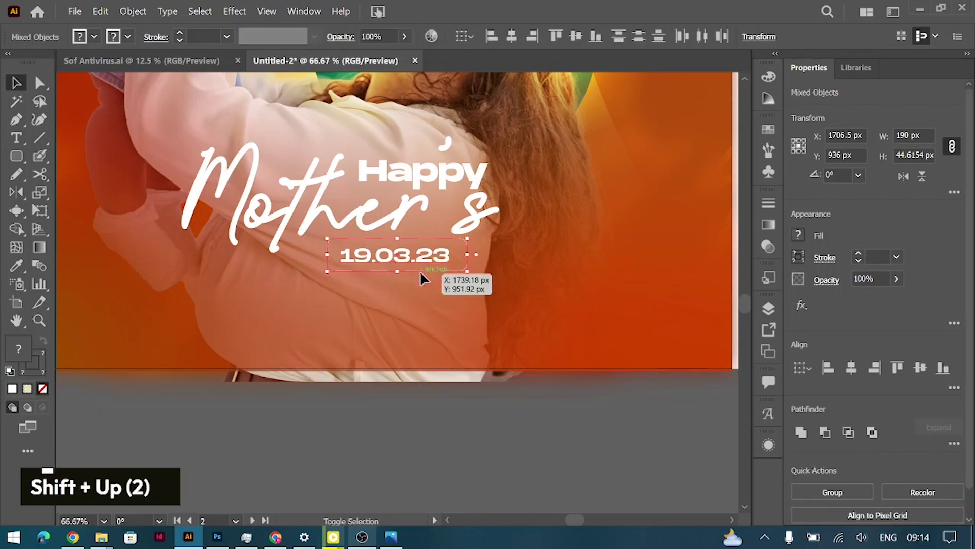
{"action": "key", "text": "Left"}
{"action": "key", "text": "Left"}
{"action": "key", "text": "Left"}
{"action": "key", "text": "Left"}
{"action": "key", "text": "shift+Up"}
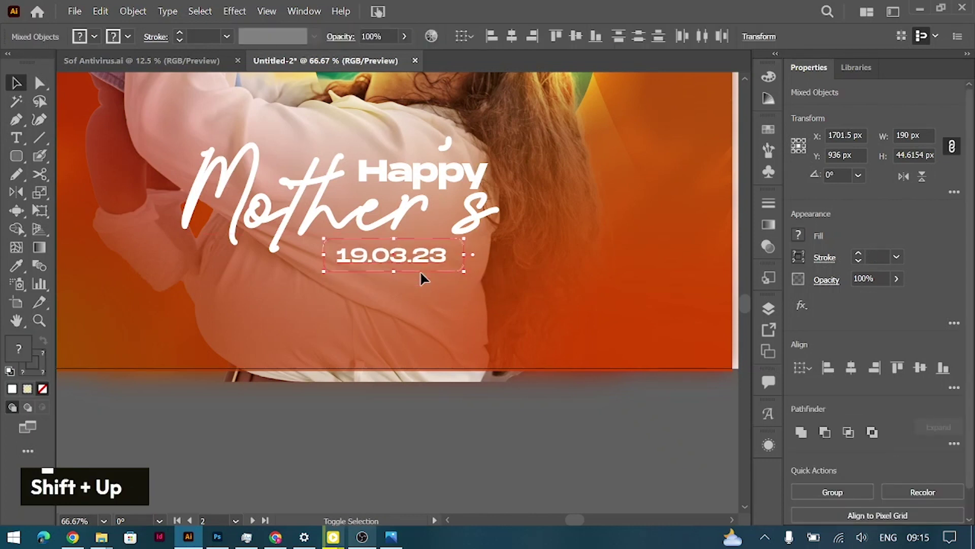
{"action": "key", "text": "shift+Left"}
{"action": "key", "text": "shift+Left"}
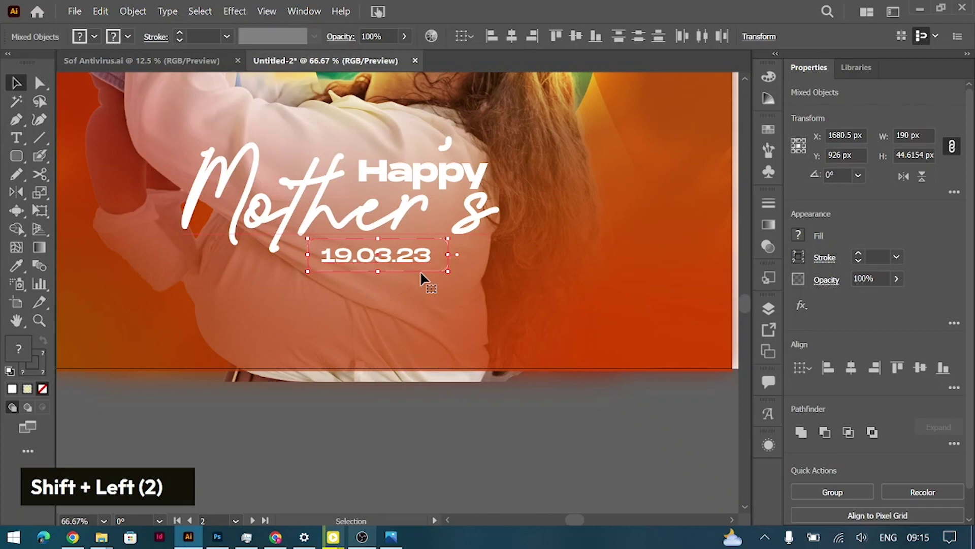
{"action": "key", "text": "Down"}
{"action": "key", "text": "Down"}
{"action": "key", "text": "Down"}
{"action": "key", "text": "Down"}
{"action": "key", "text": "Down"}
{"action": "key", "text": "Down"}
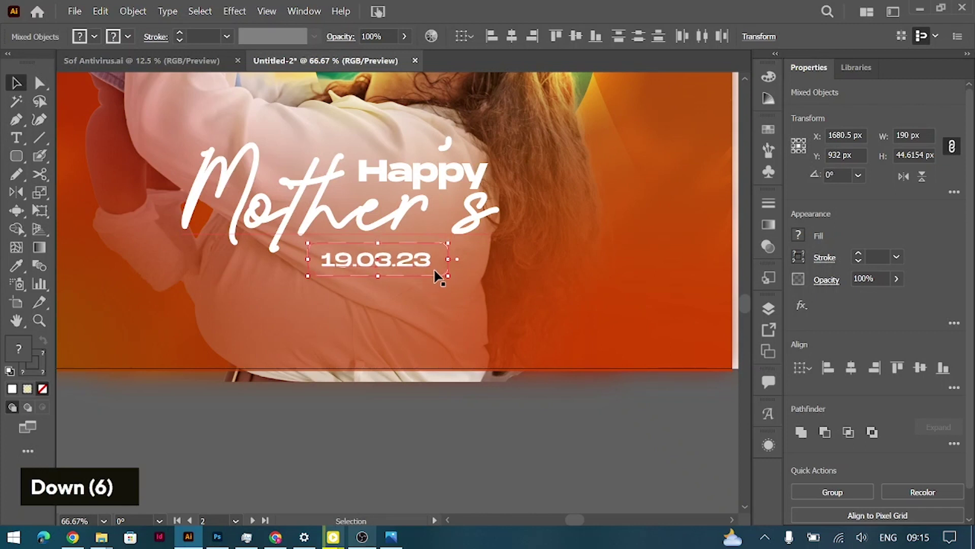
Move the date and its dashed rectangle to the right of "Mother's" and reshape the rectangle into a narrower, taller box.
{"action": "left_click_drag", "start_coordinate": [405, 261], "coordinate": [562, 240]}
{"action": "left_click", "coordinate": [571, 447]}
{"action": "left_click", "coordinate": [652, 208]}
{"action": "mouse_move", "coordinate": [628, 196]}
{"action": "left_mouse_down"}
{"action": "mouse_move", "coordinate": [616, 185]}
{"action": "mouse_move", "coordinate": [626, 187]}
{"action": "left_mouse_up"}
Break the date into three stacked lines, "19.", "03." and "23", and left-align them.
{"action": "double_click", "coordinate": [561, 189]}
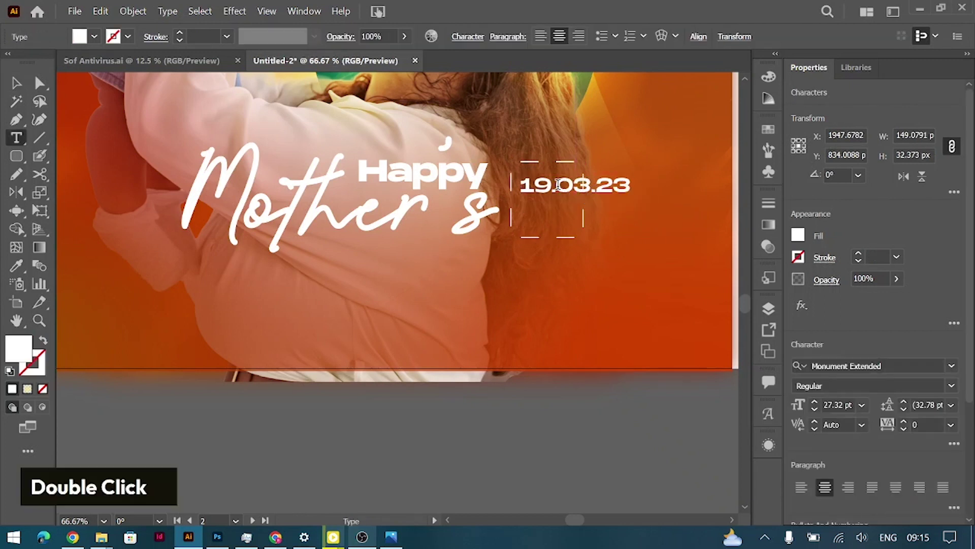
{"action": "key", "text": "Return"}
{"action": "key", "text": "ctrl+Right"}
{"action": "key", "text": "ctrl+Right"}
{"action": "key", "text": "Return"}
{"action": "key", "text": "ctrl+a"}
{"action": "key", "text": "ctrl+shift+l"}
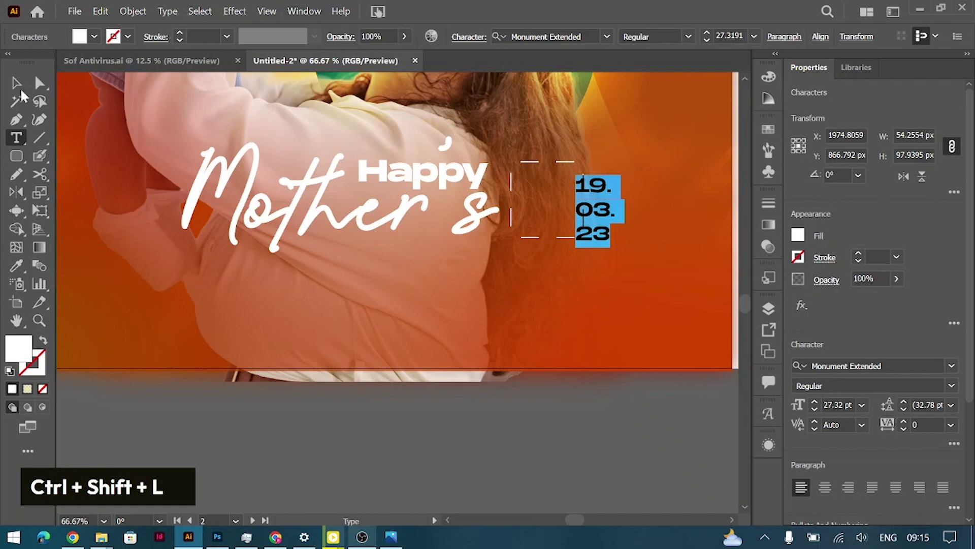
Fit the dashed rectangle around the stacked date at about 84 by 103 px, with the date centred inside.
{"action": "left_click", "coordinate": [17, 84]}
{"action": "mouse_move", "coordinate": [589, 205]}
{"action": "left_mouse_down"}
{"action": "mouse_move", "coordinate": [543, 204]}
{"action": "mouse_move", "coordinate": [580, 202]}
{"action": "left_mouse_up"}
{"action": "left_click", "coordinate": [583, 198]}
{"action": "left_click_drag", "start_coordinate": [548, 241], "coordinate": [549, 244]}
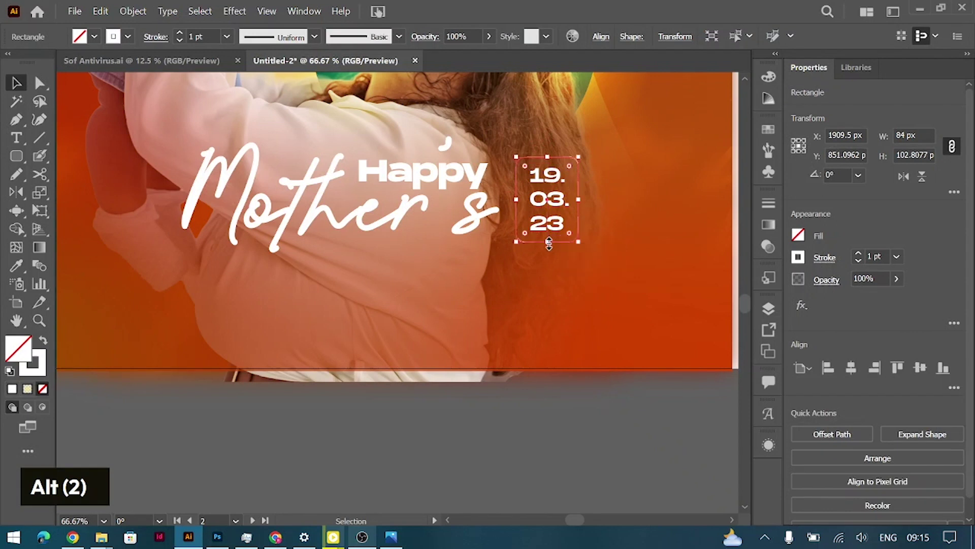
{"action": "left_click", "coordinate": [638, 466]}
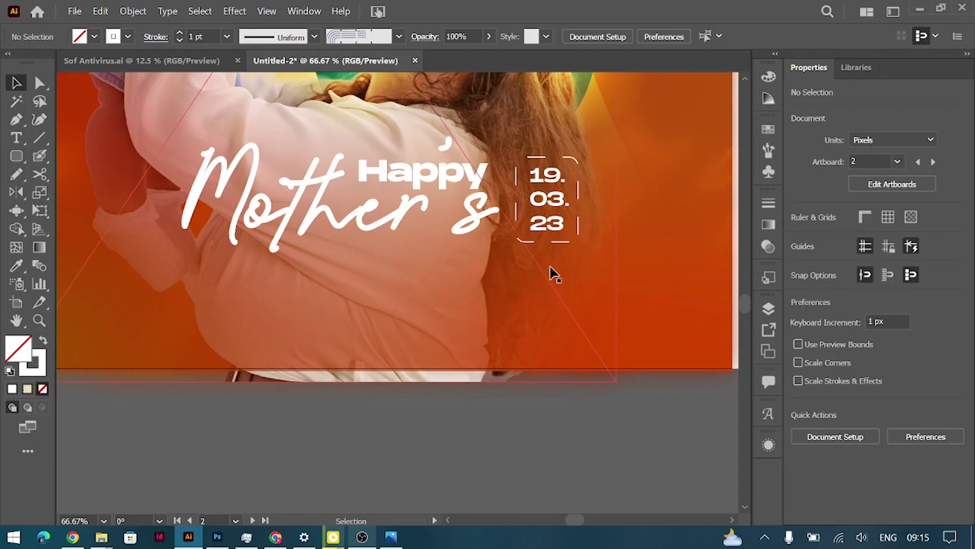
Duplicate the stacked date text below the "Mother's" lettering, leaving the original in its dashed rectangle.
{"action": "left_click_drag", "start_coordinate": [557, 203], "coordinate": [365, 288]}
{"action": "key", "text": "ctrl+z"}
{"action": "left_click_drag", "start_coordinate": [539, 204], "coordinate": [379, 268]}
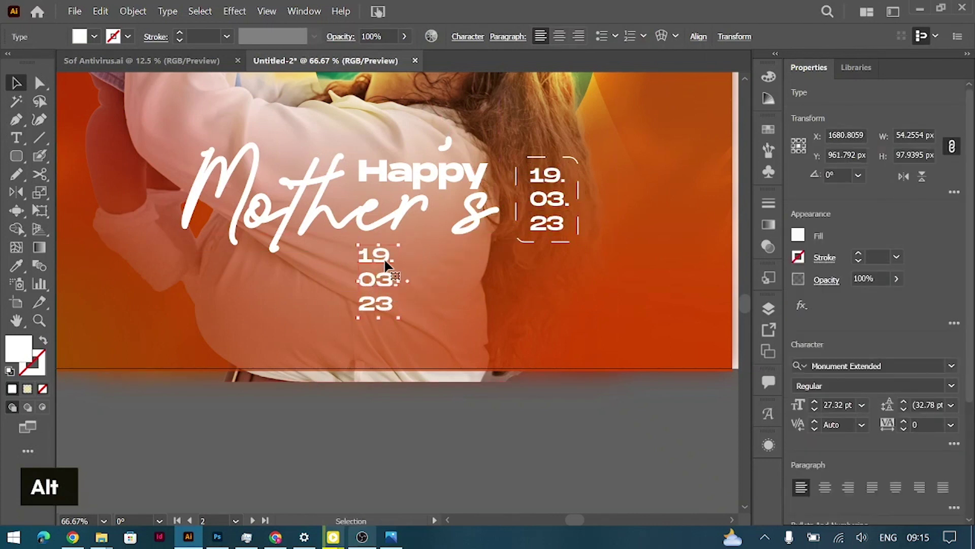
Replace the duplicated date text with "WE LOVE YOU GREATLY" in capitals.
{"action": "double_click", "coordinate": [384, 257]}
{"action": "key", "text": "ctrl+a"}
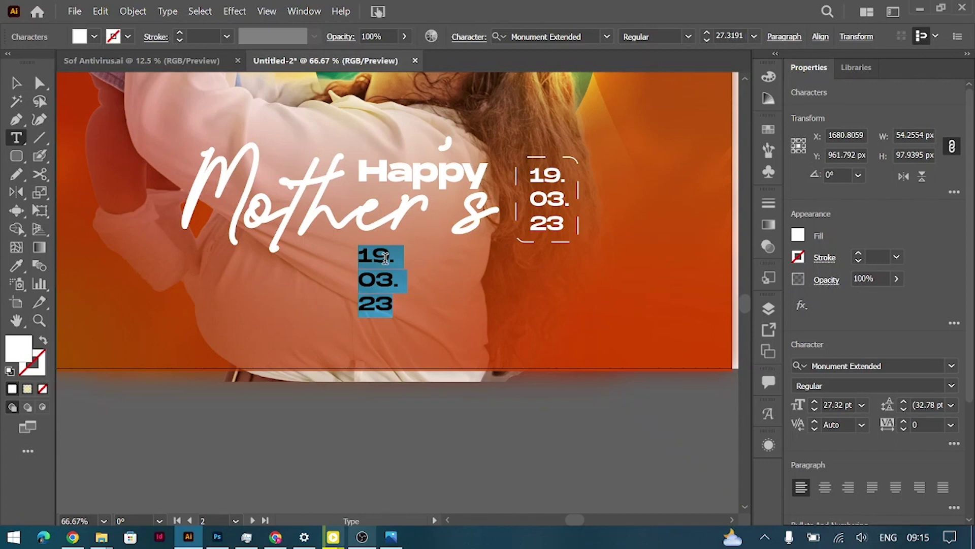
{"action": "type", "text": "w"}
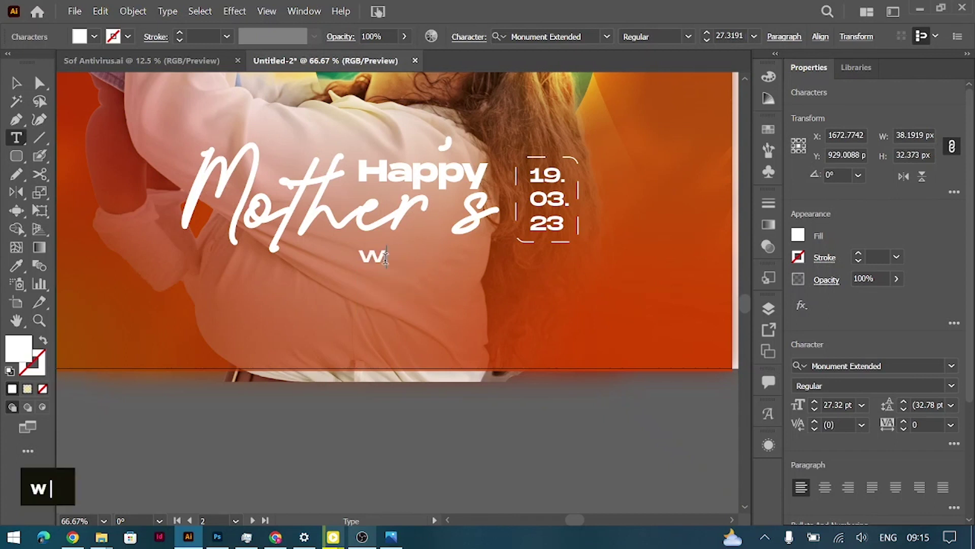
{"action": "key", "text": "BackSpace"}
{"action": "key", "text": "Caps_Lock"}
{"action": "type", "text": "WE "}
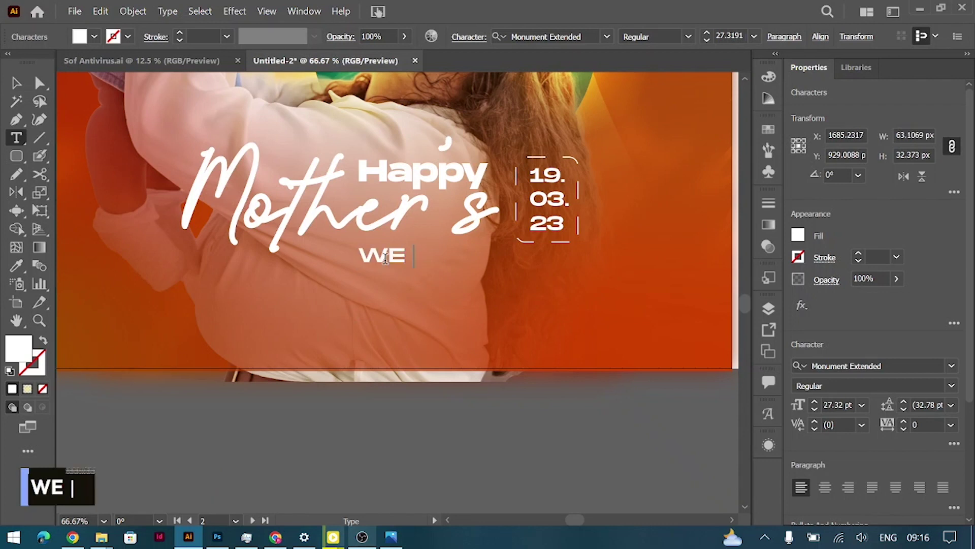
{"action": "type", "text": "LOV"}
{"action": "key", "text": "BackSpace"}
{"action": "key", "text": "BackSpace"}
{"action": "key", "text": "BackSpace"}
{"action": "key", "text": "BackSpace"}
{"action": "key", "text": "BackSpace"}
{"action": "key", "text": "BackSpace"}
{"action": "type", "text": "WE LOVE YOU GREATLY"}
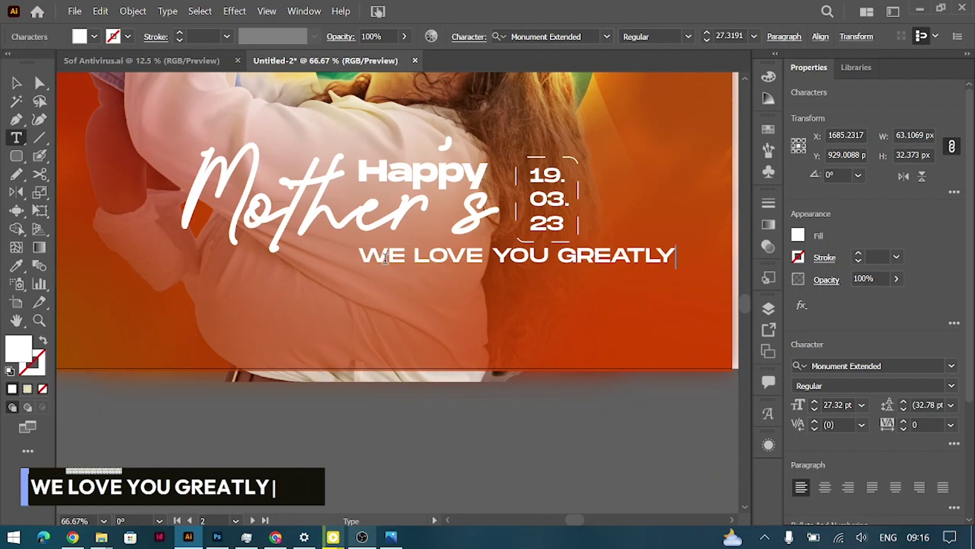
{"action": "type", "text": "than"}
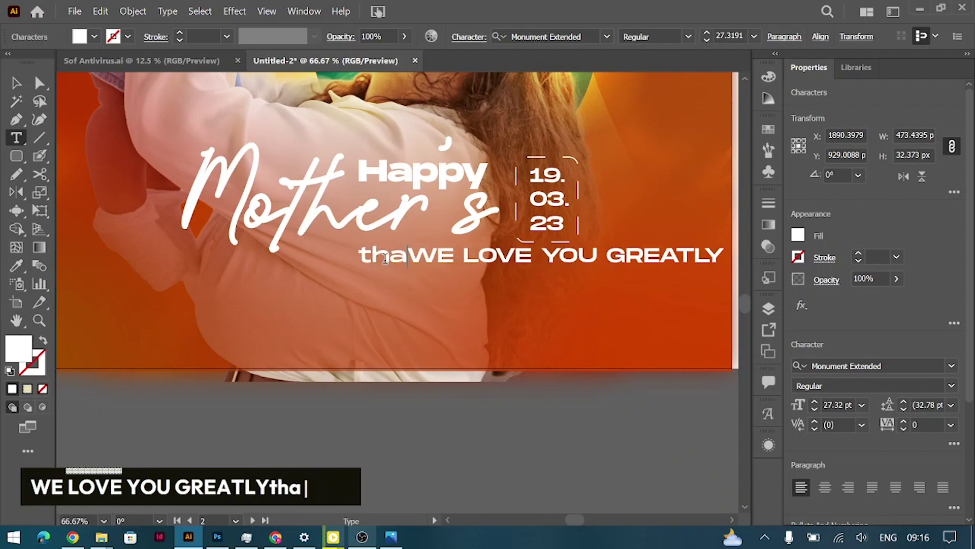
{"action": "key", "text": "BackSpace"}
{"action": "key", "text": "BackSpace"}
{"action": "key", "text": "BackSpace"}
{"action": "key", "text": "BackSpace"}
{"action": "key", "text": "Caps_Lock"}
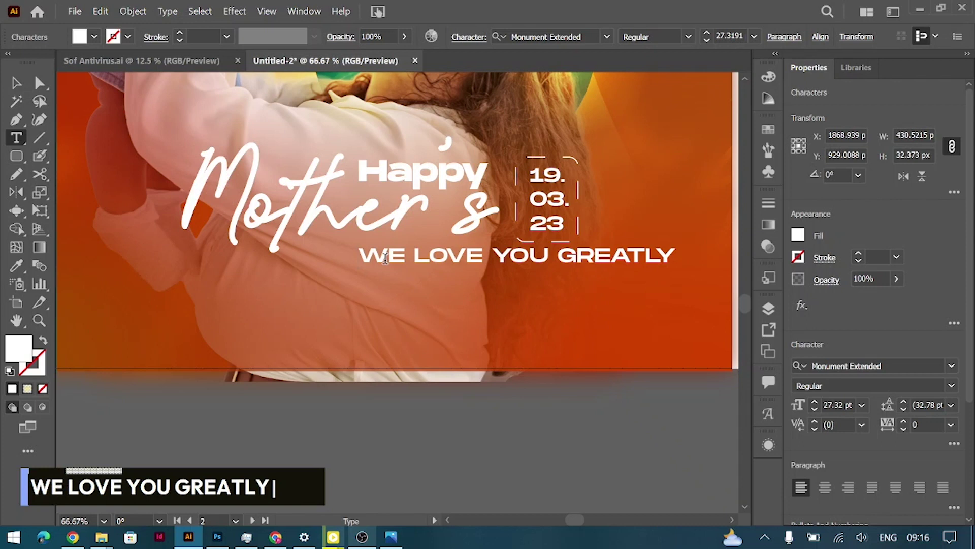
Scale the "WE LOVE YOU GREATLY" text down to about 11 pt and draw a rounded rectangle about 208 by 35 px over it.
{"action": "left_click", "coordinate": [13, 86]}
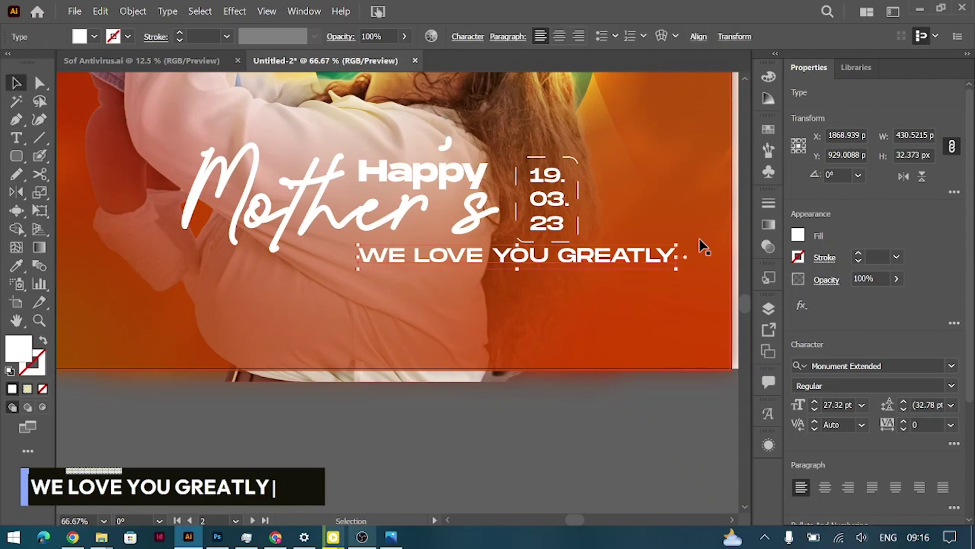
{"action": "left_click_drag", "start_coordinate": [677, 257], "coordinate": [466, 281]}
{"action": "left_click", "coordinate": [16, 156]}
{"action": "mouse_move", "coordinate": [352, 265]}
{"action": "left_mouse_down"}
{"action": "mouse_move", "coordinate": [405, 279]}
{"action": "mouse_move", "coordinate": [507, 281]}
{"action": "mouse_move", "coordinate": [506, 289]}
{"action": "left_mouse_up"}
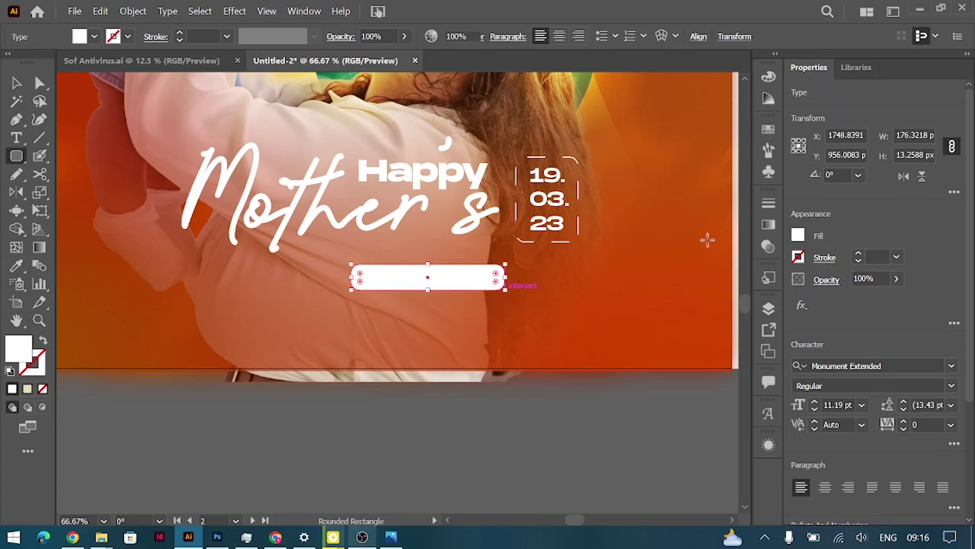
Fill the rounded rectangle with dark red, send it behind the "WE LOVE YOU GREATLY" text and nudge it 1 px up and right.
{"action": "left_click", "coordinate": [797, 237]}
{"action": "left_click", "coordinate": [656, 322]}
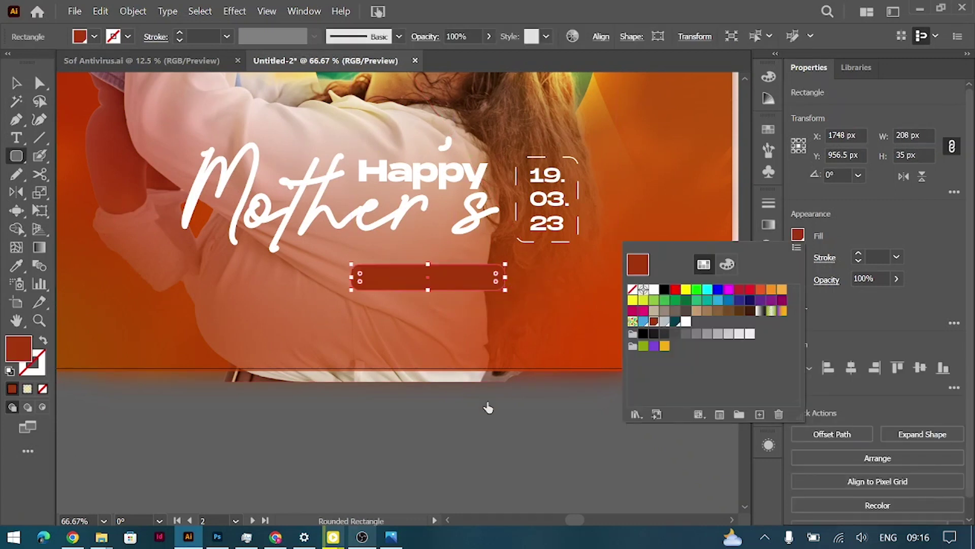
{"action": "key", "text": "ctrl+bracketleft"}
{"action": "left_click", "coordinate": [17, 83]}
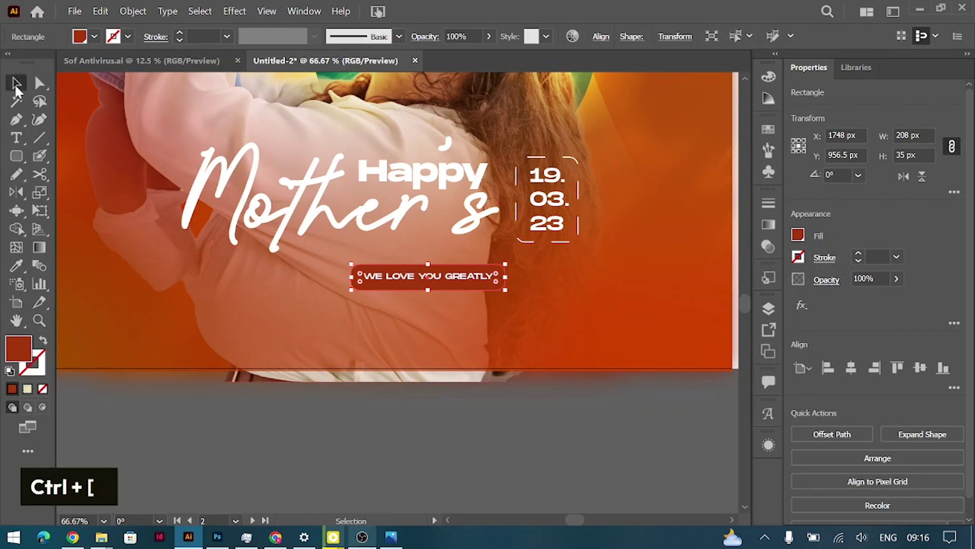
{"action": "key", "text": "Up"}
{"action": "key", "text": "Right"}
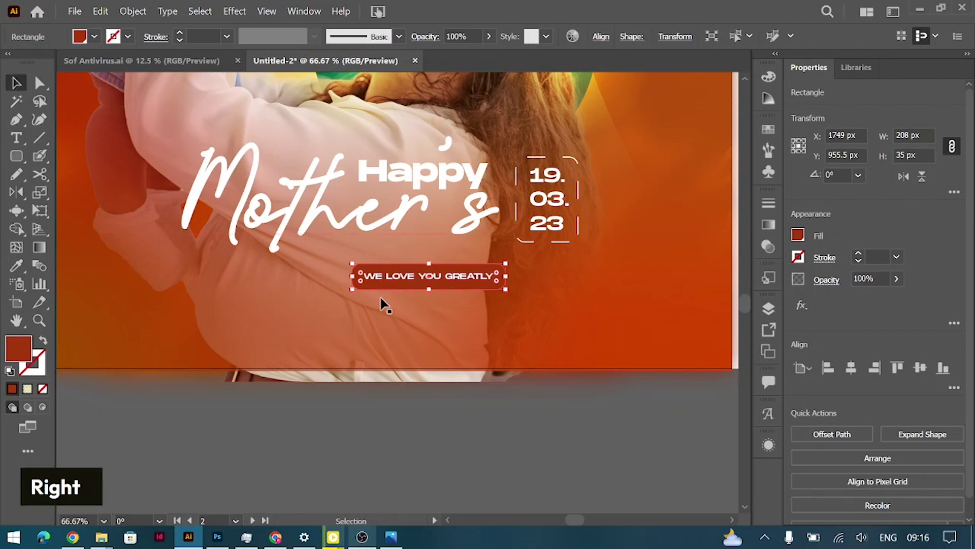
{"action": "left_click", "coordinate": [426, 346]}
{"action": "left_click_drag", "start_coordinate": [413, 282], "coordinate": [322, 279]}
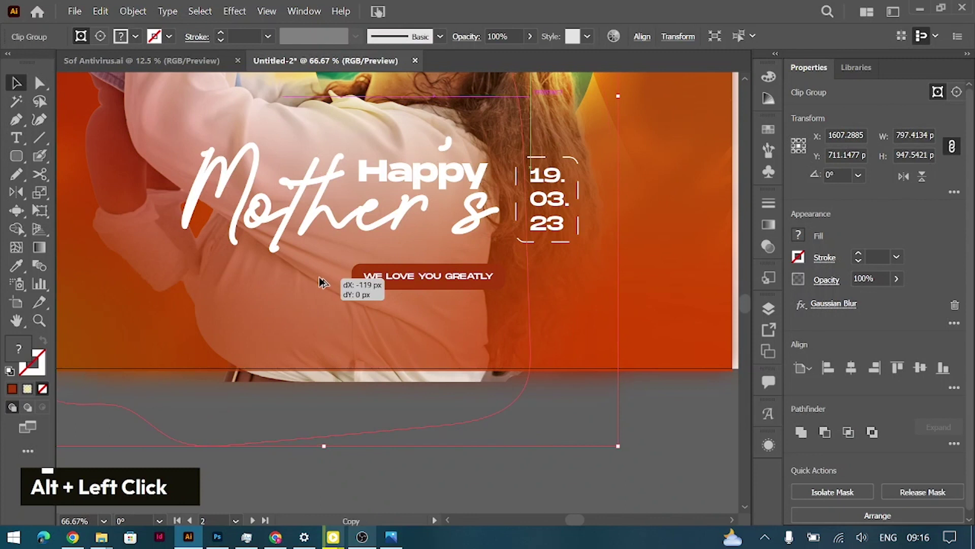
{"action": "key", "text": "ctrl+z"}
Duplicate the "WE LOVE YOU GREATLY" text just above the red rectangle and change the copy to "thank you".
{"action": "left_click_drag", "start_coordinate": [403, 266], "coordinate": [394, 261]}
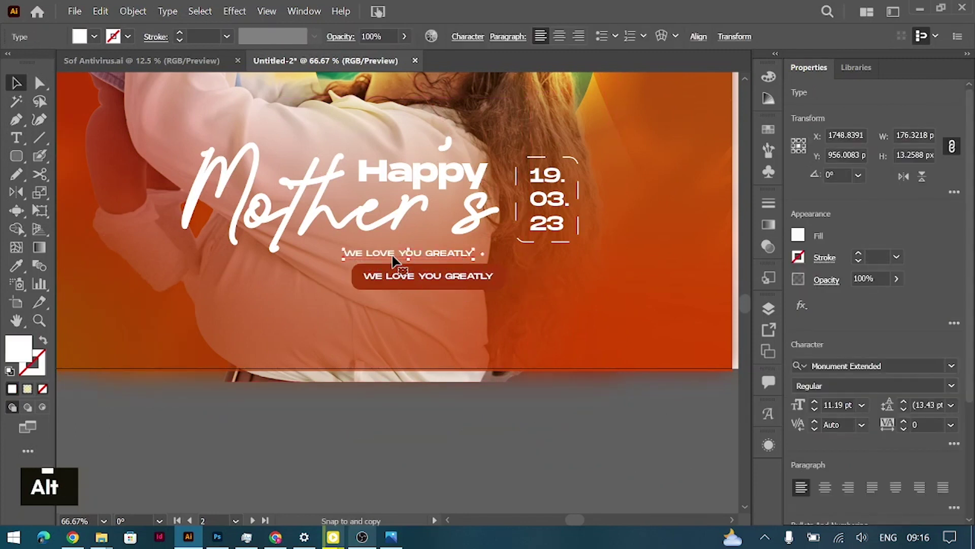
{"action": "double_click", "coordinate": [388, 254]}
{"action": "key", "text": "ctrl+a"}
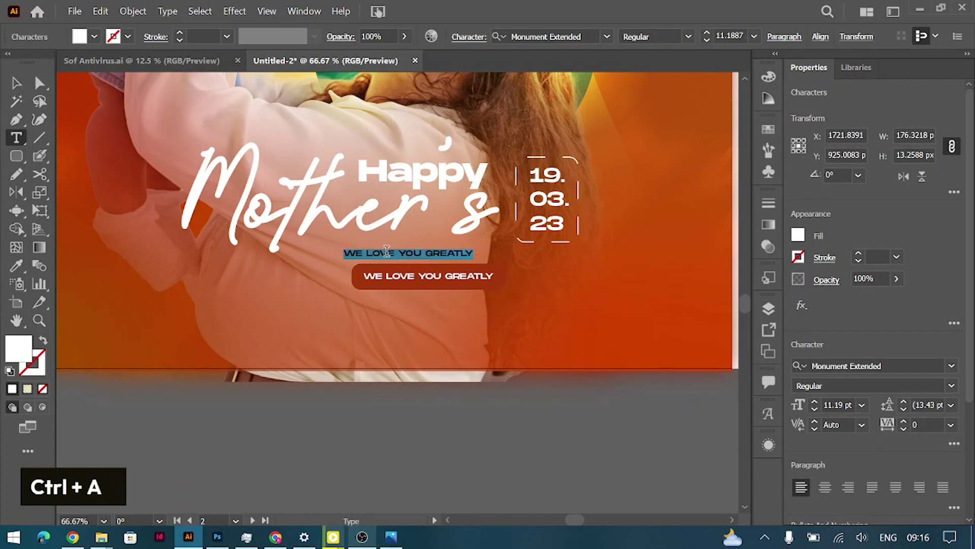
{"action": "type", "text": "thanky ou"}
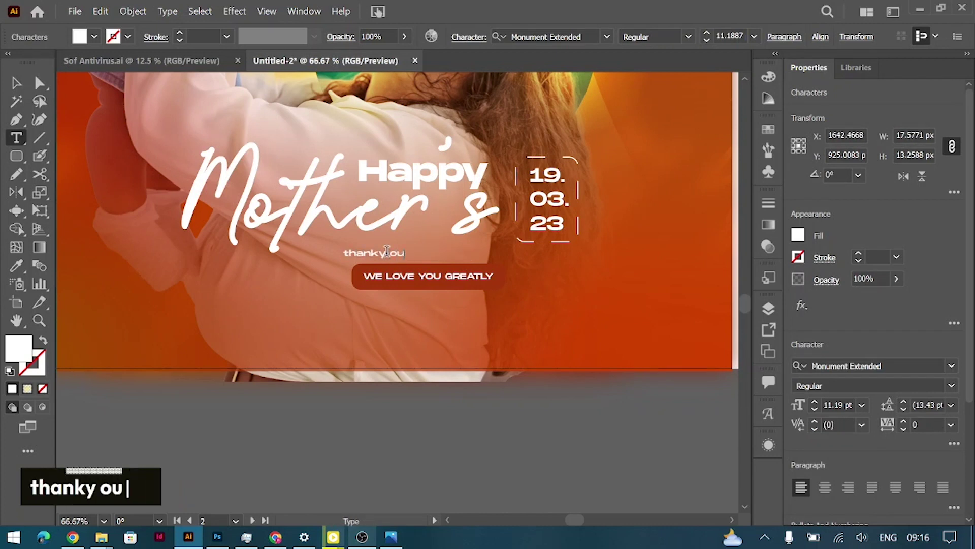
{"action": "key", "text": "BackSpace"}
{"action": "type", "text": "you"}
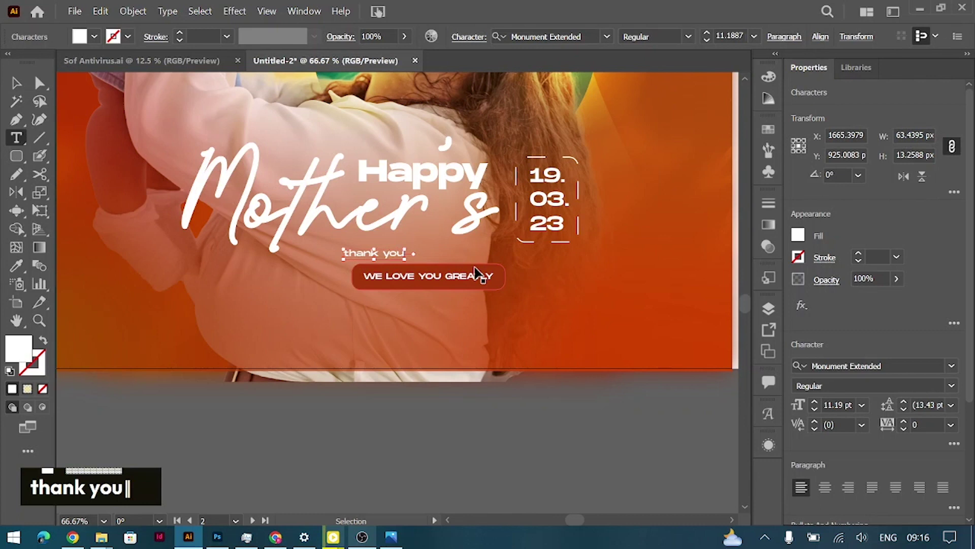
Set the font of the "thank you" text to Amanda Signature.
{"action": "key", "text": "ctrl+a"}
{"action": "left_click", "coordinate": [947, 367]}
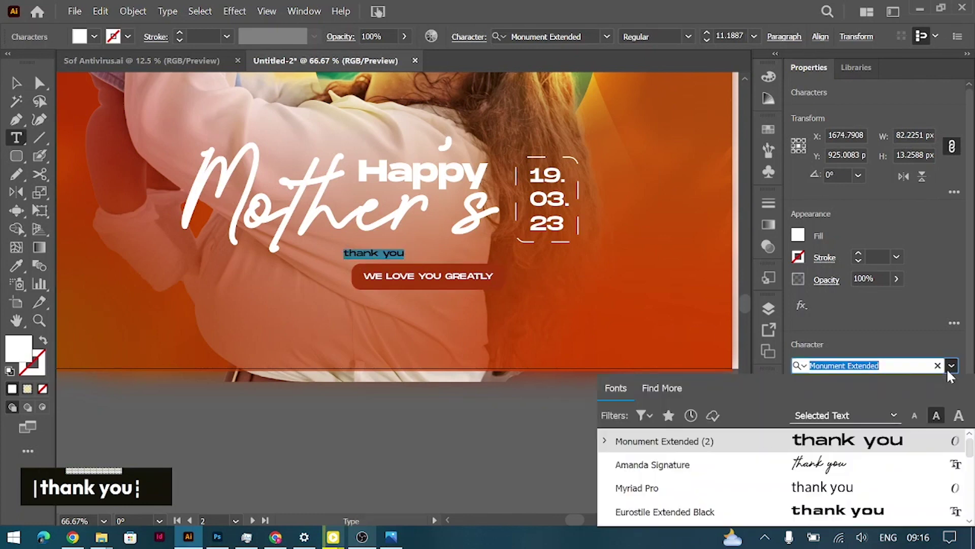
{"action": "left_click", "coordinate": [867, 464]}
Reselect the "thank you" text, browse through the available fonts and set its font to Bughats.
{"action": "left_click", "coordinate": [952, 386]}
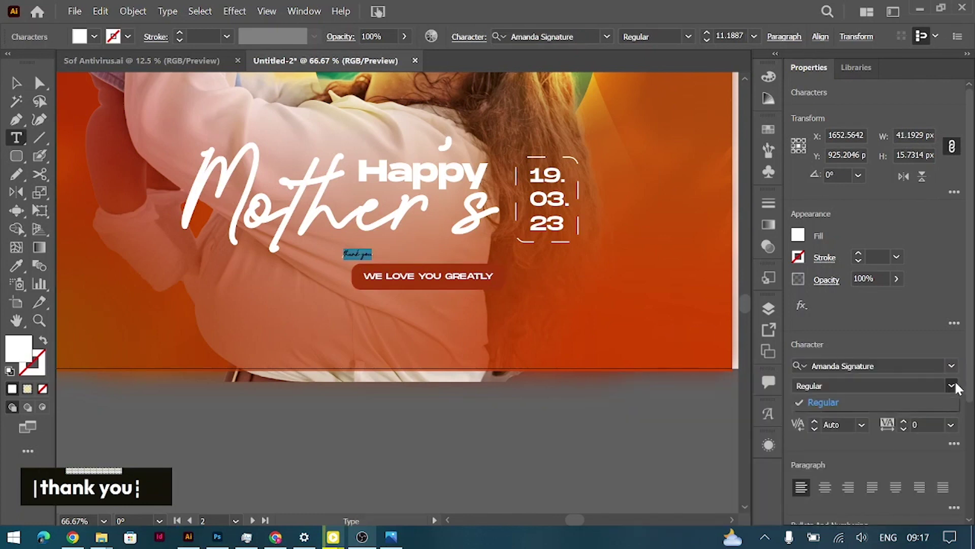
{"action": "left_click", "coordinate": [952, 371]}
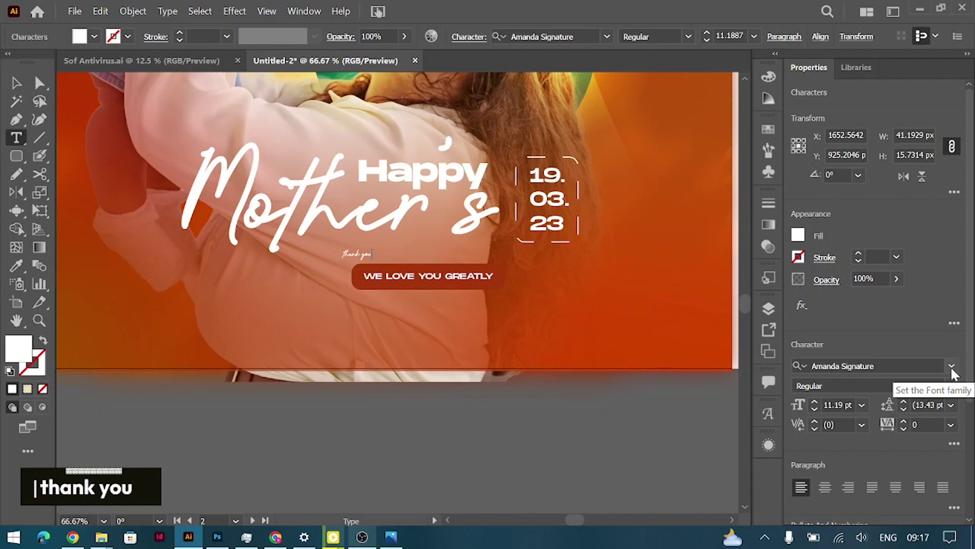
{"action": "left_click", "coordinate": [952, 370]}
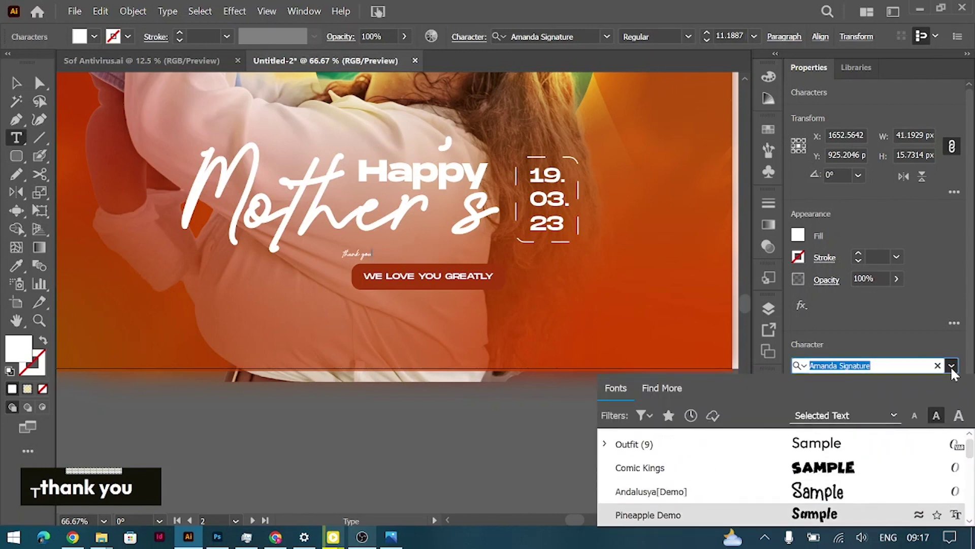
{"action": "left_click", "coordinate": [353, 254]}
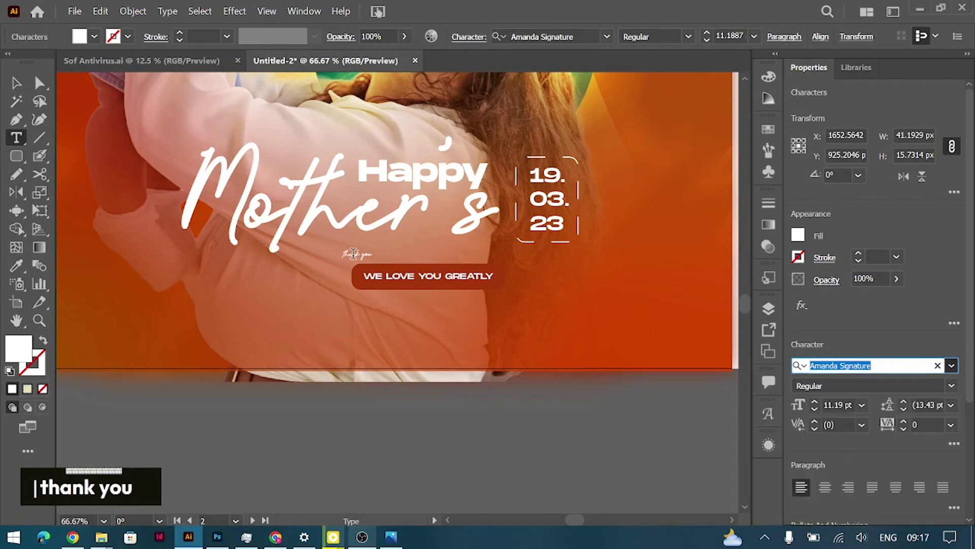
{"action": "left_click", "coordinate": [354, 254]}
{"action": "left_click", "coordinate": [957, 368]}
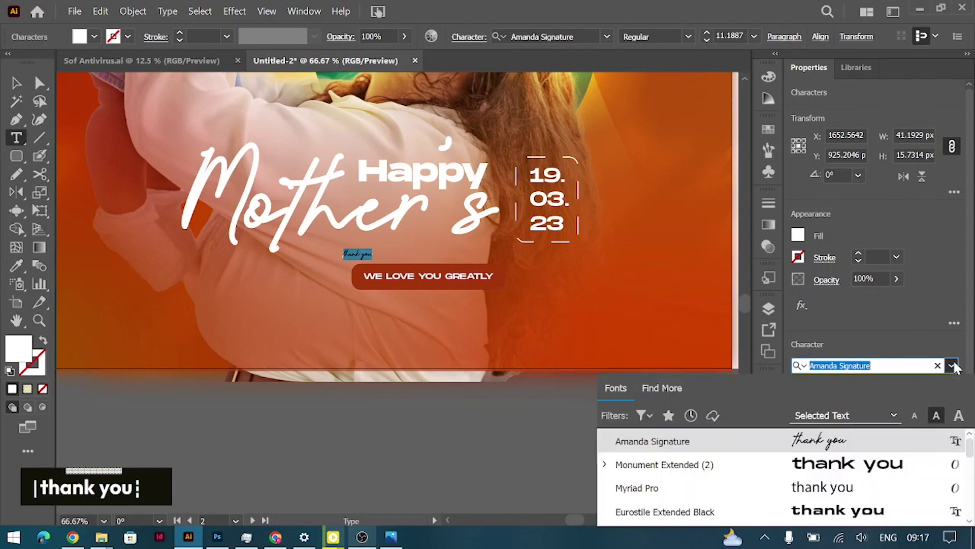
{"action": "key", "text": "Down"}
{"action": "key", "text": "Down"}
{"action": "key", "text": "Down"}
{"action": "key", "text": "Down"}
{"action": "key", "text": "Down"}
{"action": "key", "text": "Down"}
{"action": "key", "text": "Down"}
{"action": "key", "text": "Down"}
{"action": "key", "text": "Down"}
{"action": "key", "text": "Down"}
{"action": "key", "text": "Down"}
{"action": "key", "text": "Down"}
{"action": "key", "text": "Down"}
{"action": "key", "text": "Down"}
{"action": "key", "text": "Down"}
{"action": "key", "text": "Down"}
{"action": "key", "text": "Down"}
{"action": "key", "text": "Down"}
{"action": "key", "text": "Down"}
{"action": "key", "text": "Down"}
{"action": "key", "text": "Down"}
{"action": "key", "text": "Down"}
{"action": "key", "text": "Down"}
{"action": "key", "text": "Down"}
{"action": "key", "text": "Down"}
{"action": "key", "text": "Down"}
{"action": "key", "text": "Down"}
{"action": "key", "text": "Down"}
{"action": "key", "text": "Down"}
{"action": "key", "text": "Down"}
{"action": "key", "text": "Down"}
{"action": "key", "text": "Down"}
{"action": "key", "text": "Down"}
{"action": "key", "text": "Down"}
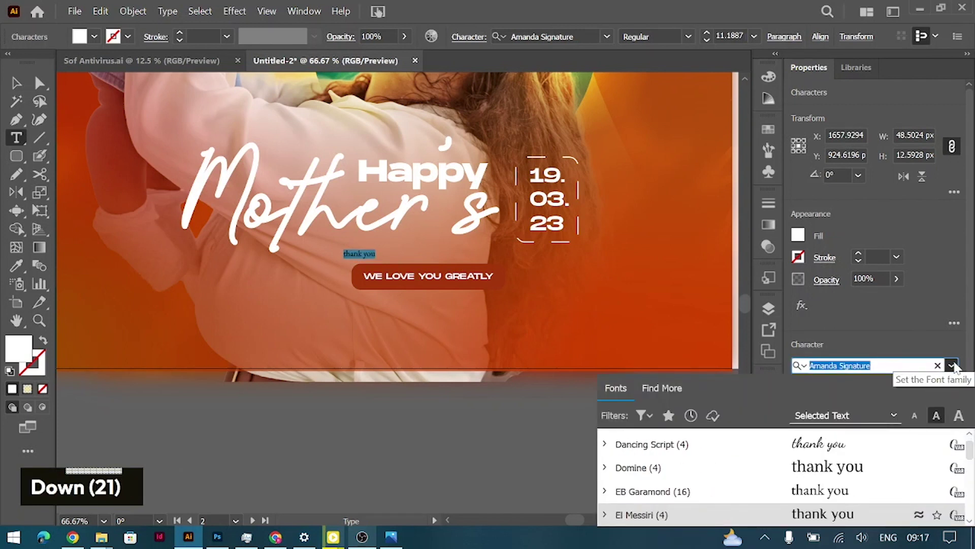
{"action": "key", "text": "Down"}
{"action": "key", "text": "Down"}
{"action": "key", "text": "Down"}
{"action": "key", "text": "Down"}
{"action": "key", "text": "Down"}
{"action": "key", "text": "Down"}
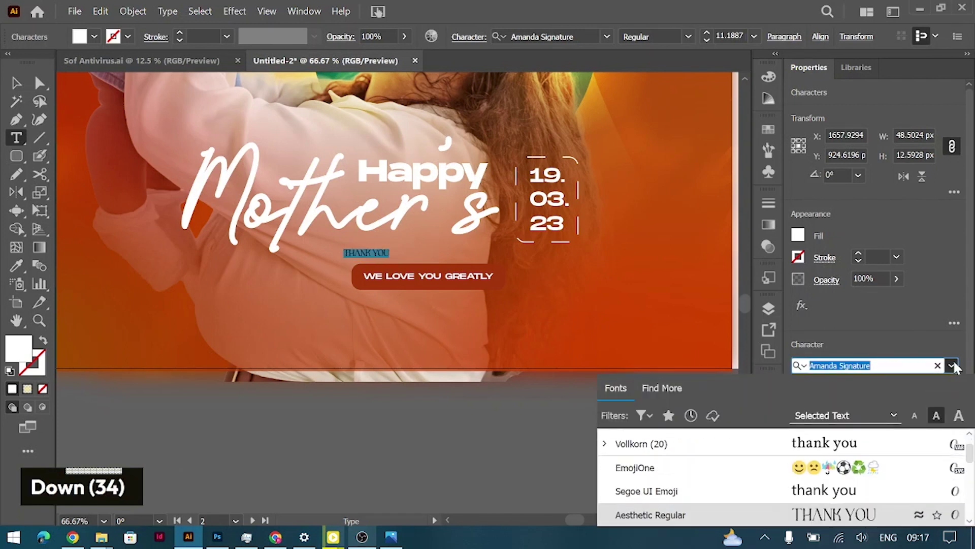
{"action": "key", "text": "Down"}
{"action": "key", "text": "Down"}
{"action": "key", "text": "Down"}
{"action": "key", "text": "Down"}
{"action": "key", "text": "Down"}
{"action": "key", "text": "Down"}
{"action": "key", "text": "Down"}
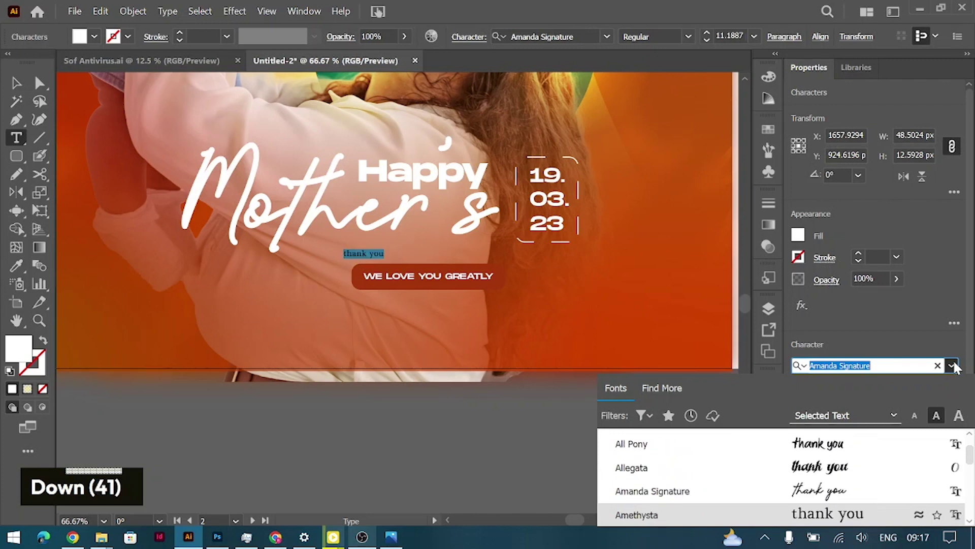
{"action": "key", "text": "Down"}
{"action": "key", "text": "Down"}
{"action": "key", "text": "Down"}
{"action": "key", "text": "Down"}
{"action": "key", "text": "Down"}
{"action": "key", "text": "Down"}
{"action": "key", "text": "Down"}
{"action": "key", "text": "Down"}
{"action": "key", "text": "Down"}
{"action": "key", "text": "Down"}
{"action": "key", "text": "Down"}
{"action": "key", "text": "Down"}
{"action": "key", "text": "Down"}
{"action": "key", "text": "Down"}
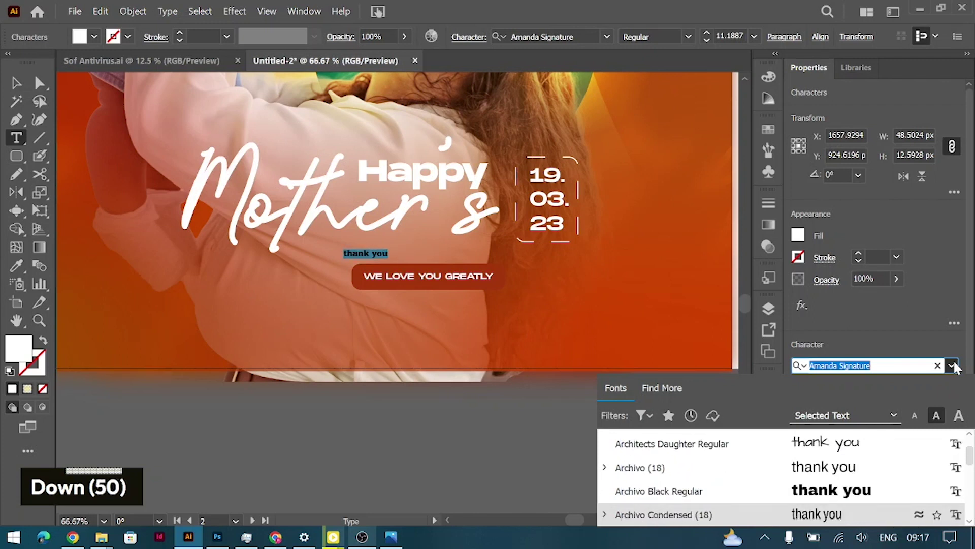
{"action": "key", "text": "Down"}
{"action": "key", "text": "Down"}
{"action": "key", "text": "Down"}
{"action": "key", "text": "Down"}
{"action": "key", "text": "Down"}
{"action": "key", "text": "Down"}
{"action": "key", "text": "Down"}
{"action": "key", "text": "Down"}
{"action": "key", "text": "Down"}
{"action": "key", "text": "Down"}
{"action": "key", "text": "Down"}
{"action": "key", "text": "Down"}
{"action": "key", "text": "Down"}
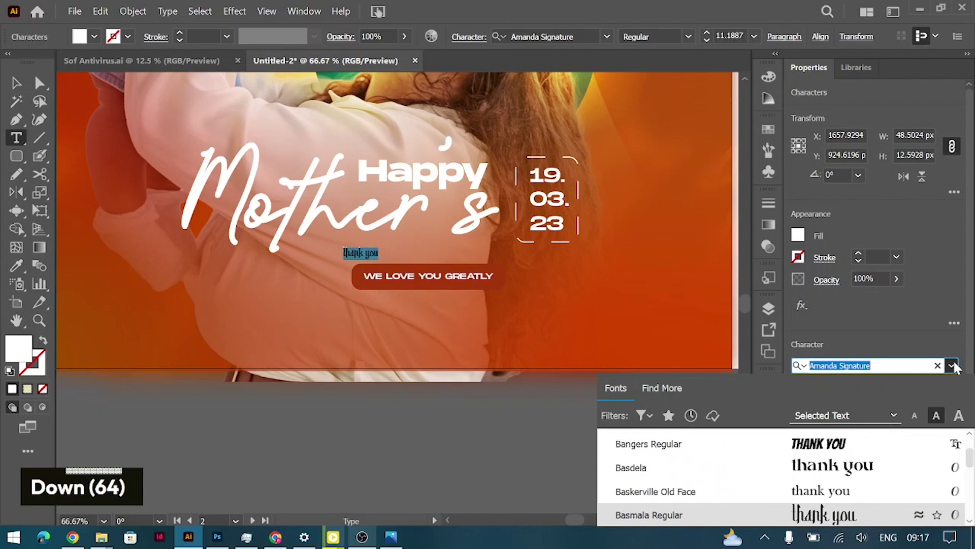
{"action": "key", "text": "Down"}
{"action": "key", "text": "Down"}
{"action": "key", "text": "Down"}
{"action": "key", "text": "Down"}
{"action": "key", "text": "Down"}
{"action": "key", "text": "Down"}
{"action": "key", "text": "Down"}
{"action": "key", "text": "Down"}
{"action": "key", "text": "Down"}
{"action": "key", "text": "Down"}
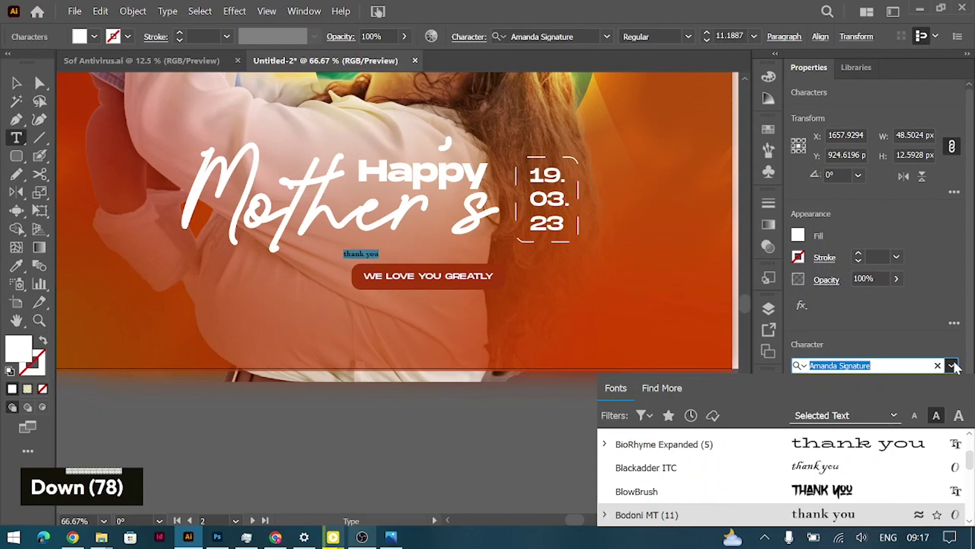
{"action": "key", "text": "Down"}
{"action": "key", "text": "Down"}
{"action": "key", "text": "Down"}
{"action": "key", "text": "Down"}
{"action": "key", "text": "Down"}
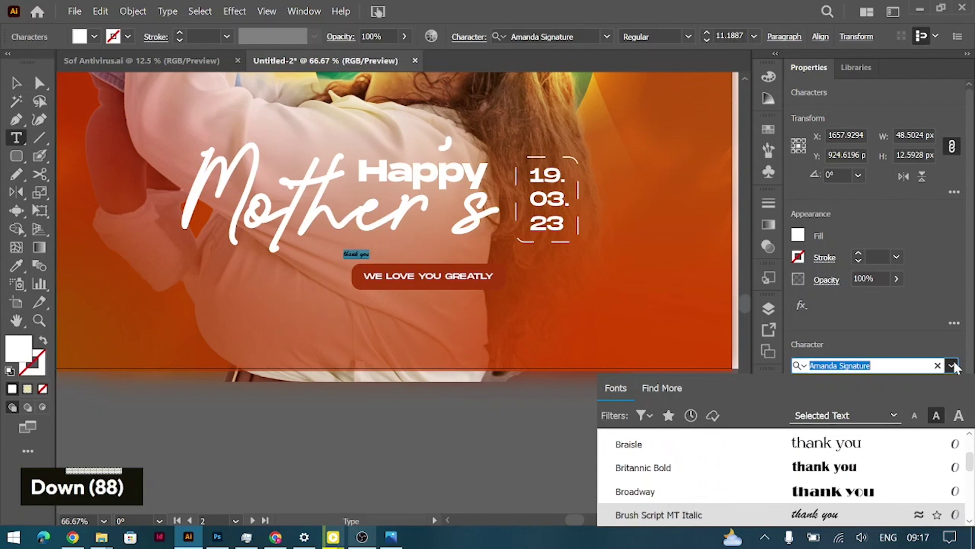
{"action": "key", "text": "Up"}
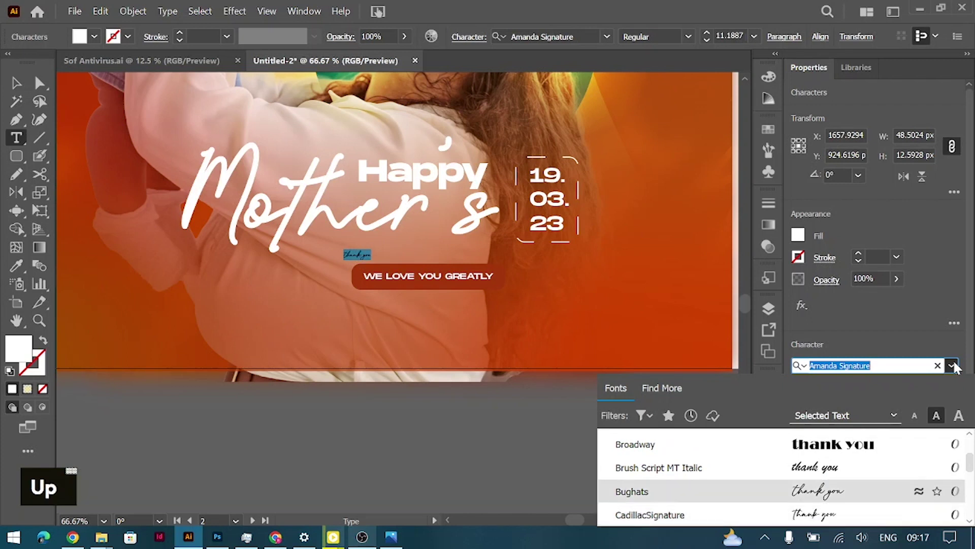
{"action": "key", "text": "Return"}
Set the "thank you" text size to 36 pt and move it slightly left above the red tagline box.
{"action": "left_click", "coordinate": [862, 405]}
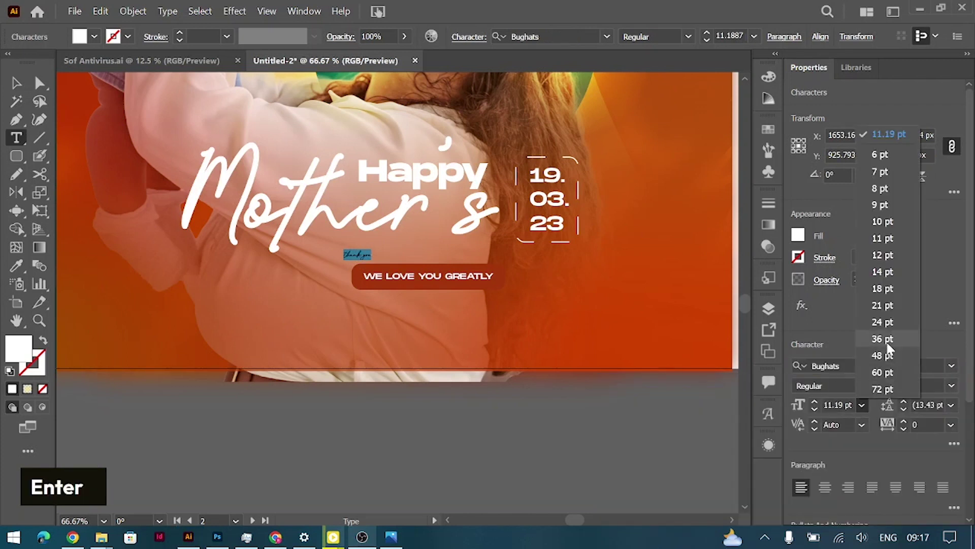
{"action": "left_click", "coordinate": [884, 339]}
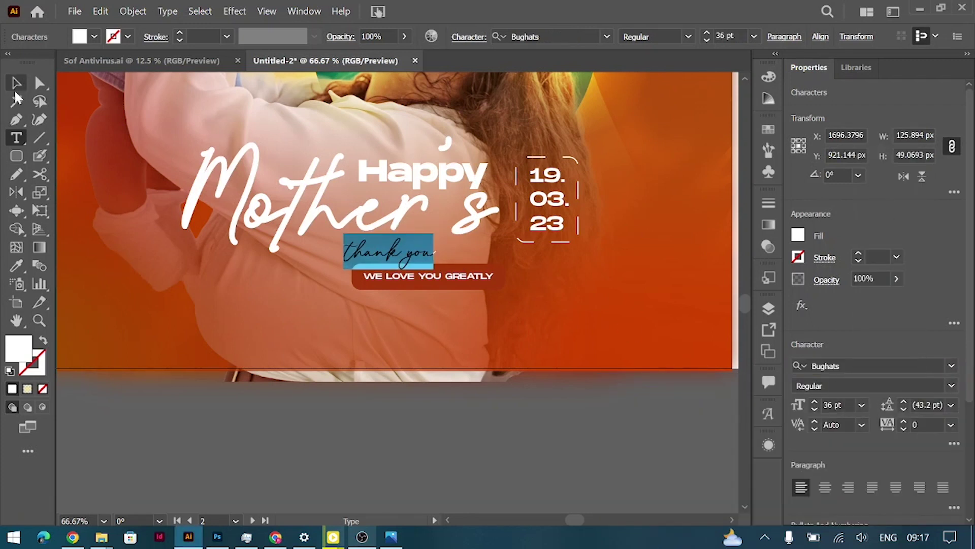
{"action": "left_click", "coordinate": [16, 82]}
{"action": "left_click_drag", "start_coordinate": [364, 265], "coordinate": [400, 264]}
Move the "WE LOVE YOU GREATLY" text together with its red rectangle slightly left beneath "thank you".
{"action": "left_click", "coordinate": [462, 277]}
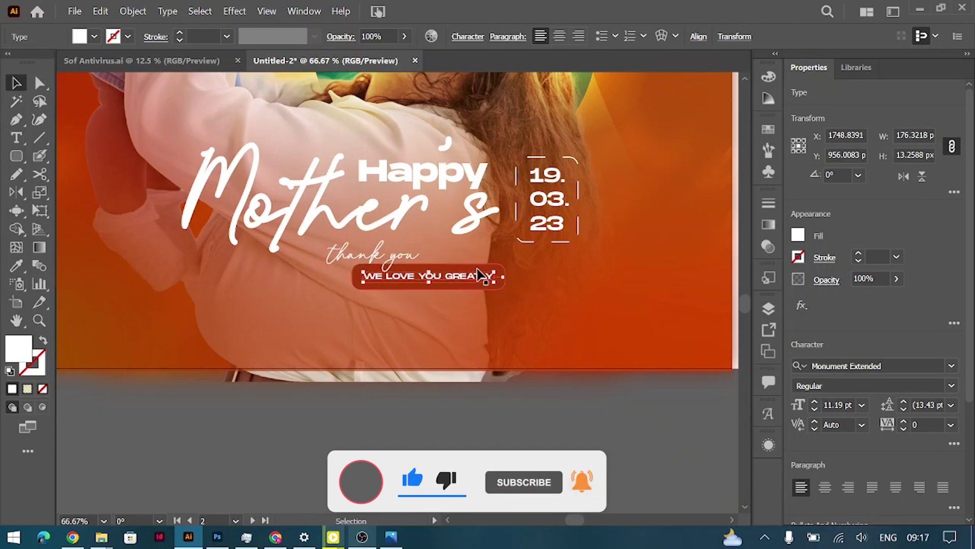
{"action": "left_click", "coordinate": [468, 266], "text": "shift"}
{"action": "left_click_drag", "start_coordinate": [468, 267], "coordinate": [459, 264]}
{"action": "left_click", "coordinate": [473, 446]}
Reduce the size of the "WE LOVE YOU GREATLY" text and narrow the red rectangle to 178 px to fit it.
{"action": "left_click", "coordinate": [432, 279]}
{"action": "key", "text": "ctrl+shift+comma"}
{"action": "key", "text": "ctrl+shift+comma"}
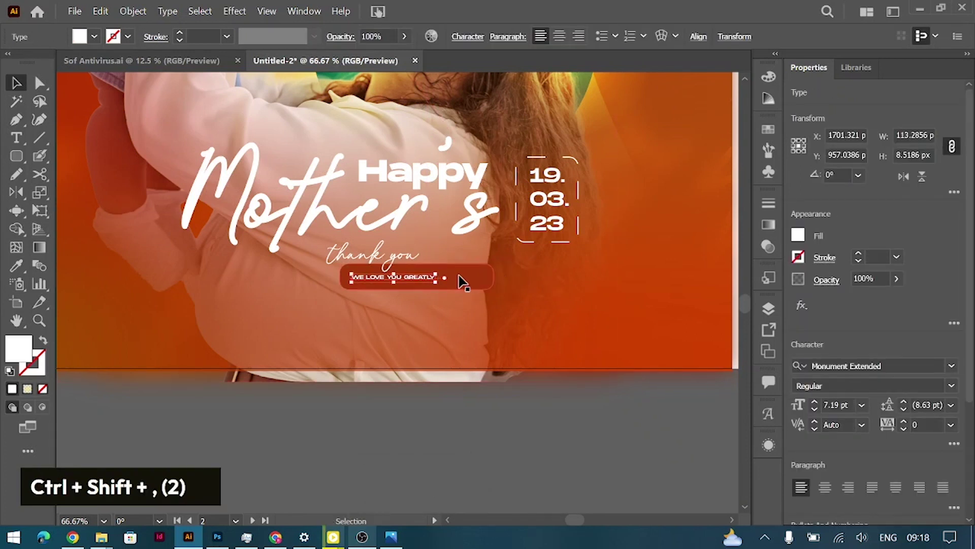
{"action": "key", "text": "ctrl+shift+period"}
{"action": "left_click", "coordinate": [481, 282]}
{"action": "left_click_drag", "start_coordinate": [491, 276], "coordinate": [472, 277]}
{"action": "left_click_drag", "start_coordinate": [409, 293], "coordinate": [408, 291]}
Move "thank you", the "WE LOVE YOU GREATLY" text and its rectangle together to just above the green circle, beside the baby.
{"action": "left_click", "coordinate": [388, 261], "text": "shift"}
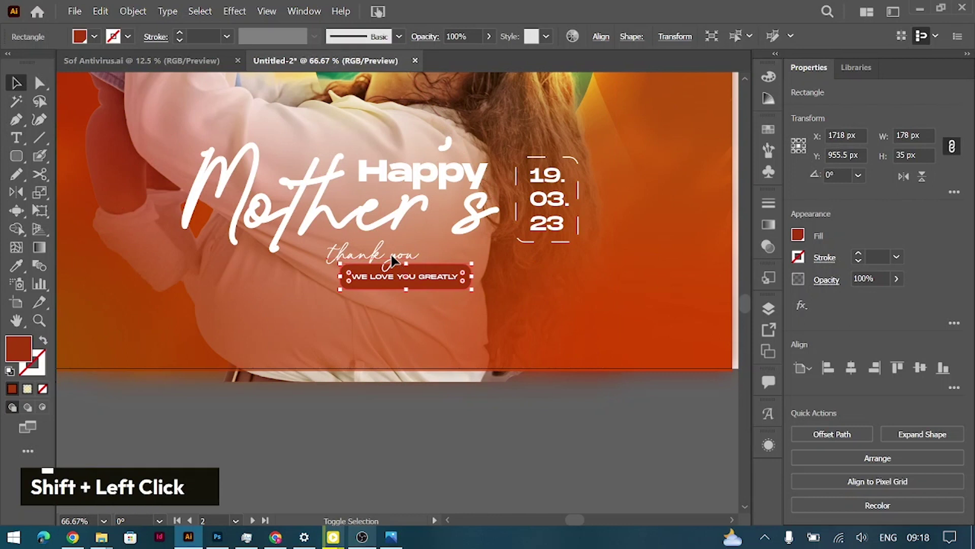
{"action": "left_click", "coordinate": [373, 283], "text": "shift"}
{"action": "key", "text": "shift+Right"}
{"action": "key", "text": "shift+Right"}
{"action": "key", "text": "shift+Right"}
{"action": "key", "text": "shift+Right"}
{"action": "key", "text": "shift+Right"}
{"action": "key", "text": "shift+Right"}
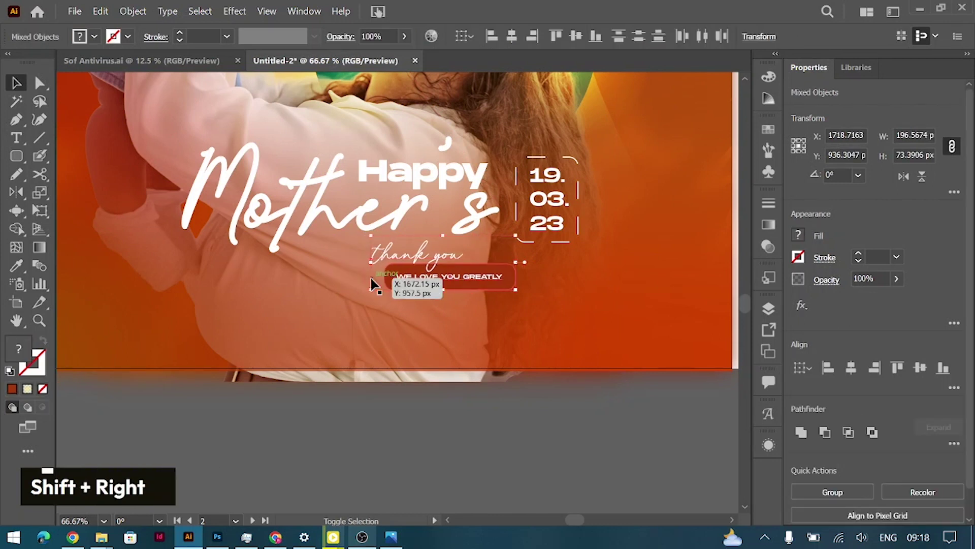
{"action": "key", "text": "shift+Down"}
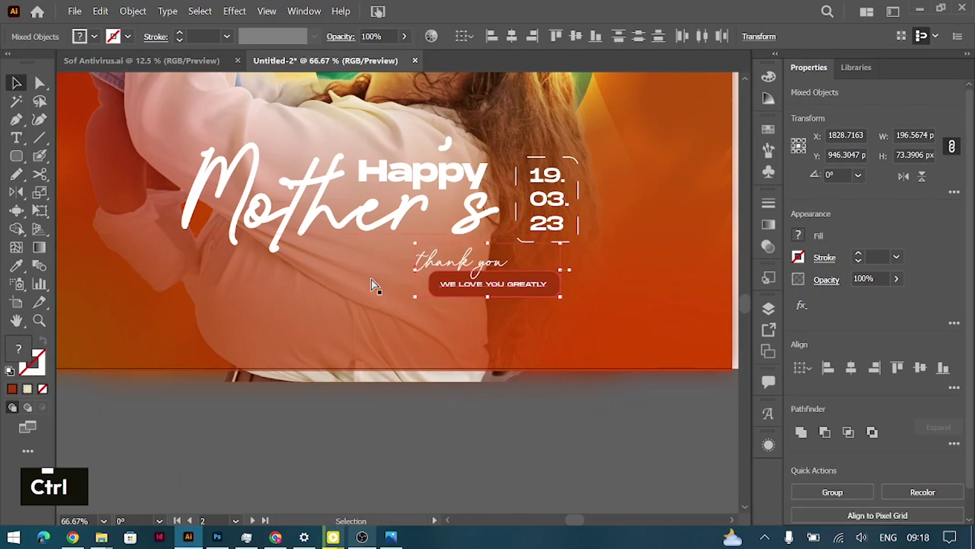
{"action": "key", "text": "ctrl+minus"}
{"action": "key", "text": "ctrl+minus"}
{"action": "scroll", "coordinate": [374, 284], "scroll_direction": "up", "scroll_amount": 3}
{"action": "left_click_drag", "start_coordinate": [410, 248], "coordinate": [430, 106]}
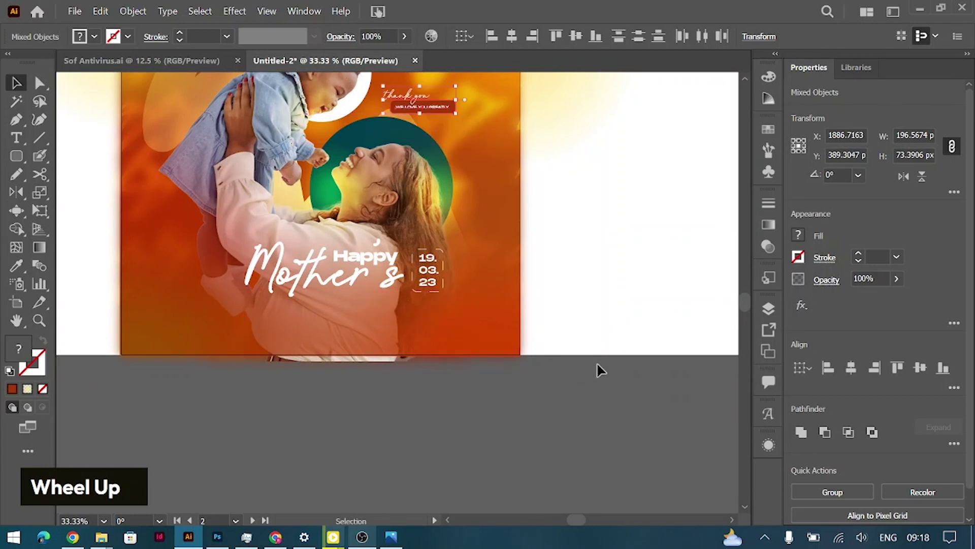
{"action": "left_click", "coordinate": [669, 394]}
{"action": "scroll", "coordinate": [551, 401], "scroll_direction": "up", "scroll_amount": 3}
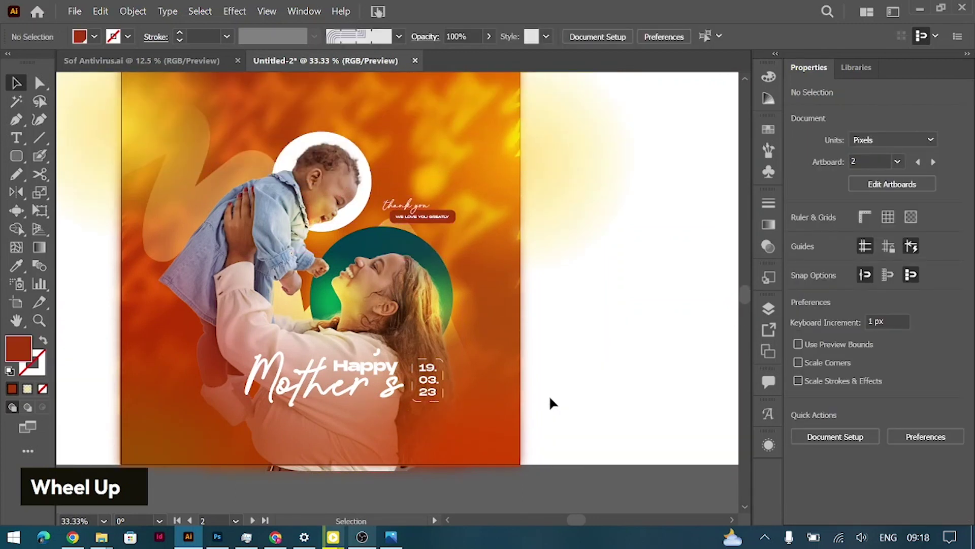
Place a front-most copy of the Sof logo on the artwork above the baby's head and scale it down.
{"action": "key", "text": "ctrl+minus"}
{"action": "scroll", "coordinate": [484, 239], "scroll_direction": "left", "scroll_amount": 2}
{"action": "left_click", "coordinate": [668, 200]}
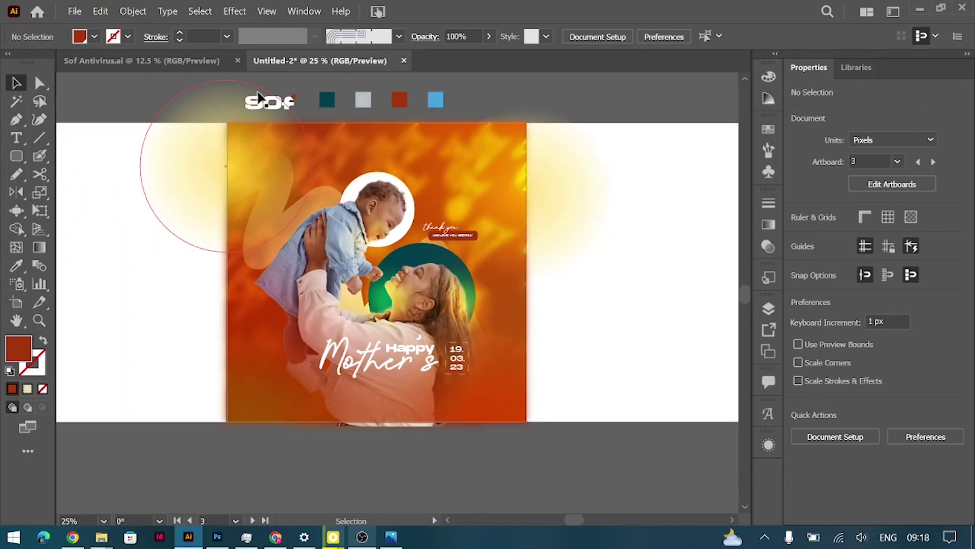
{"action": "left_click", "coordinate": [258, 110]}
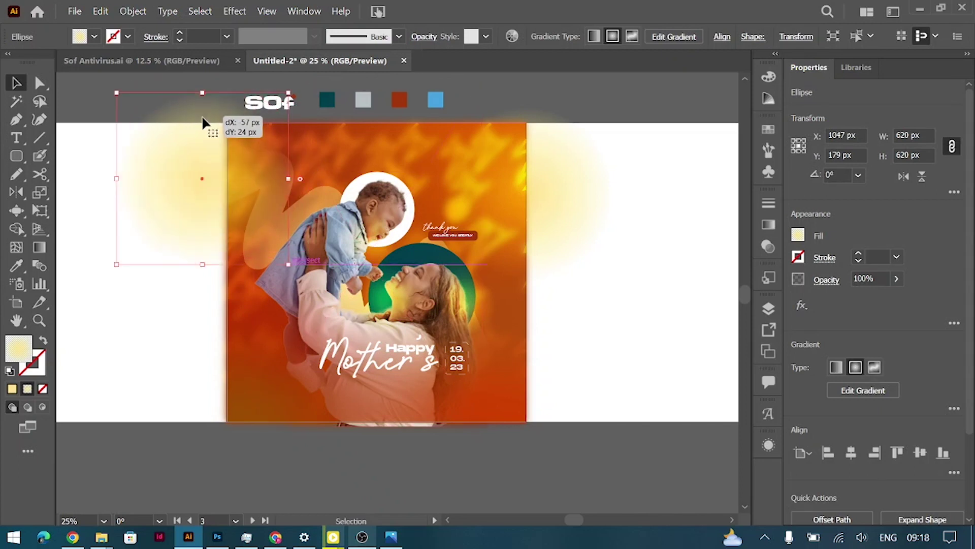
{"action": "left_click", "coordinate": [250, 97]}
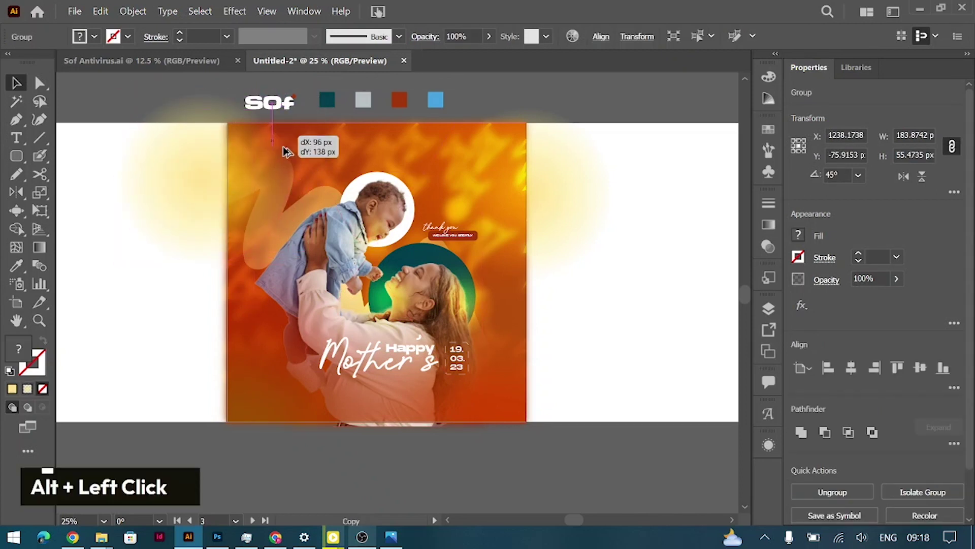
{"action": "key", "text": "ctrl+shift+bracketright"}
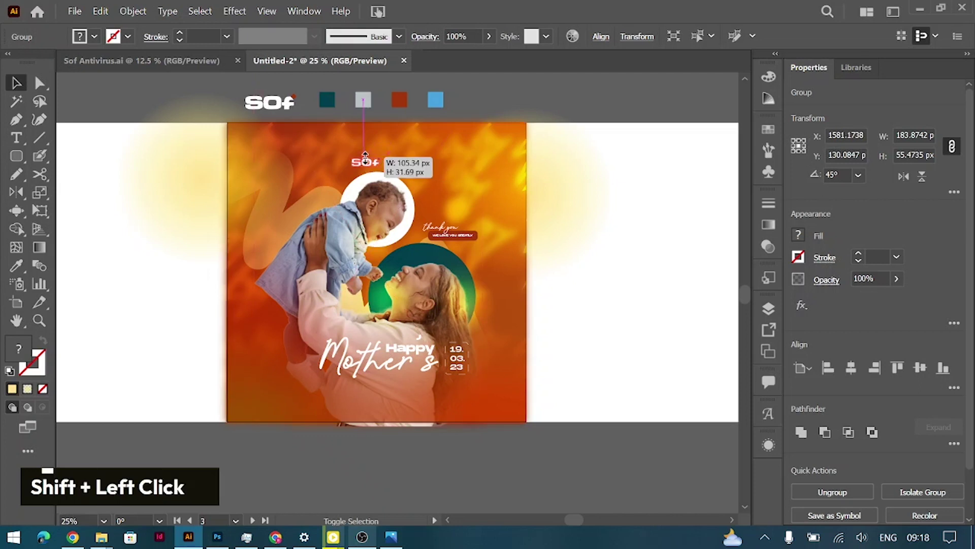